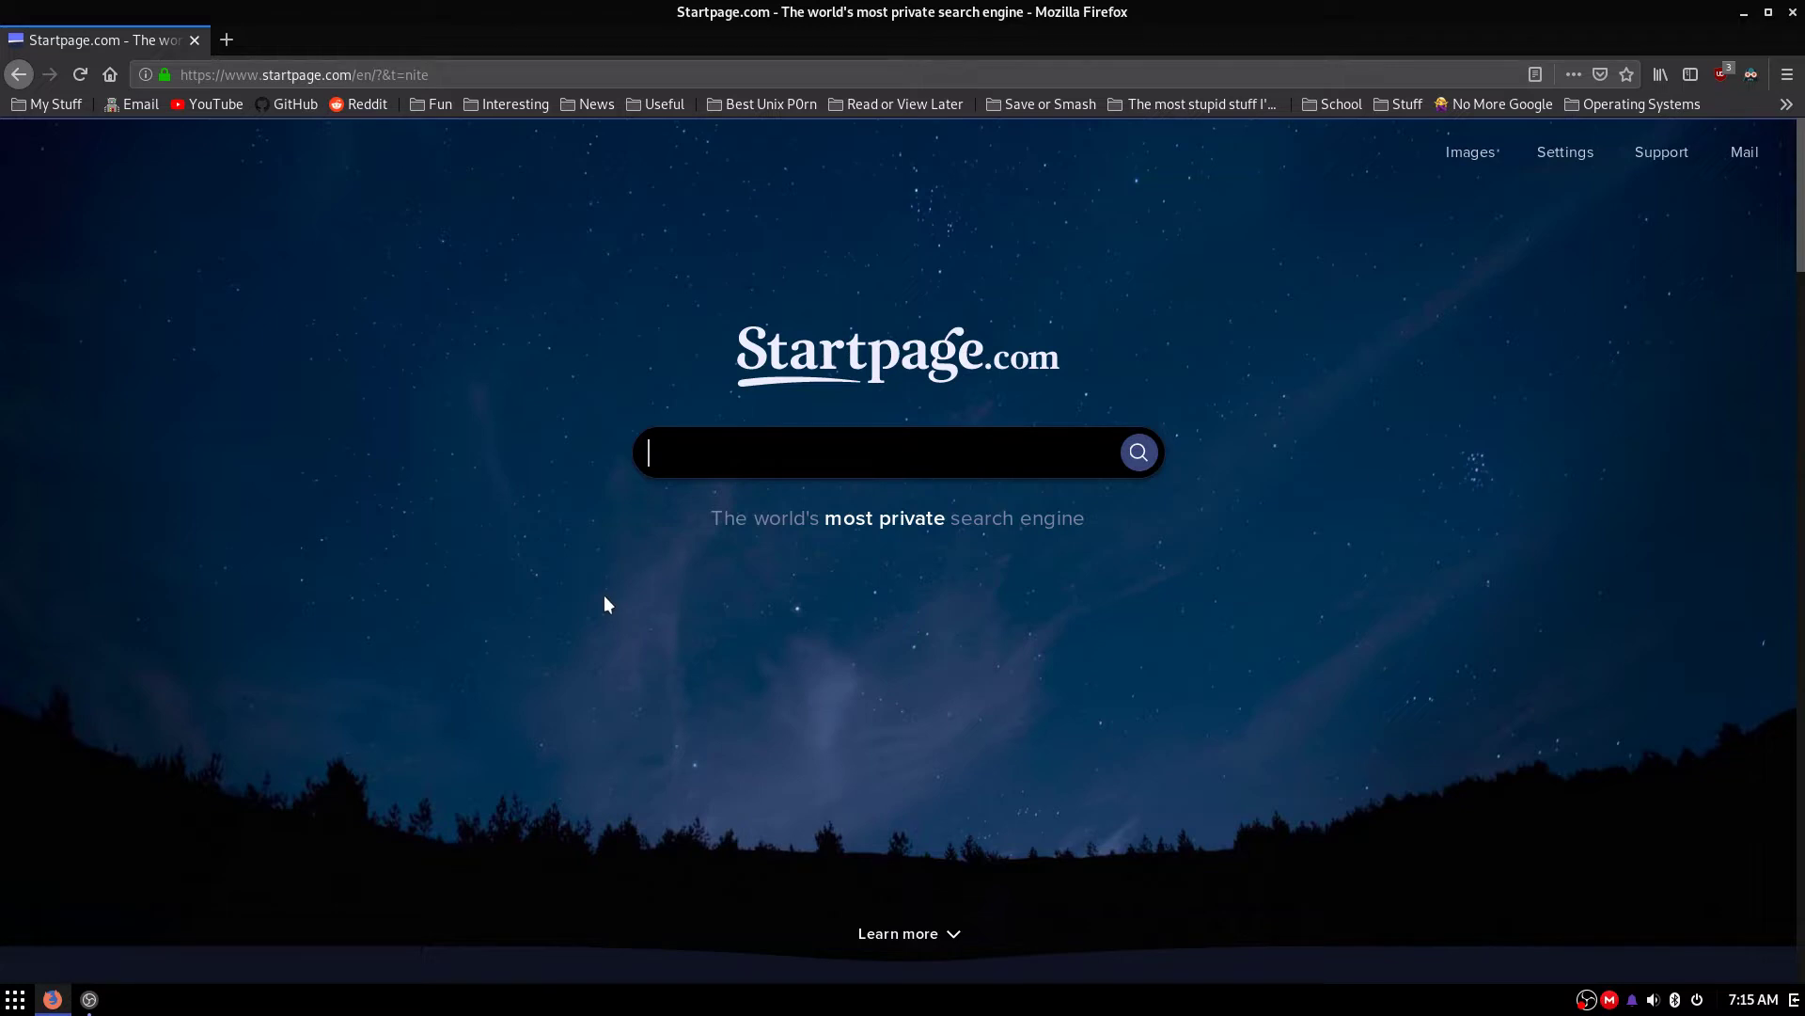
Search Startpage for 'Material Fox'.
{"action": "type", "text": "Material"}
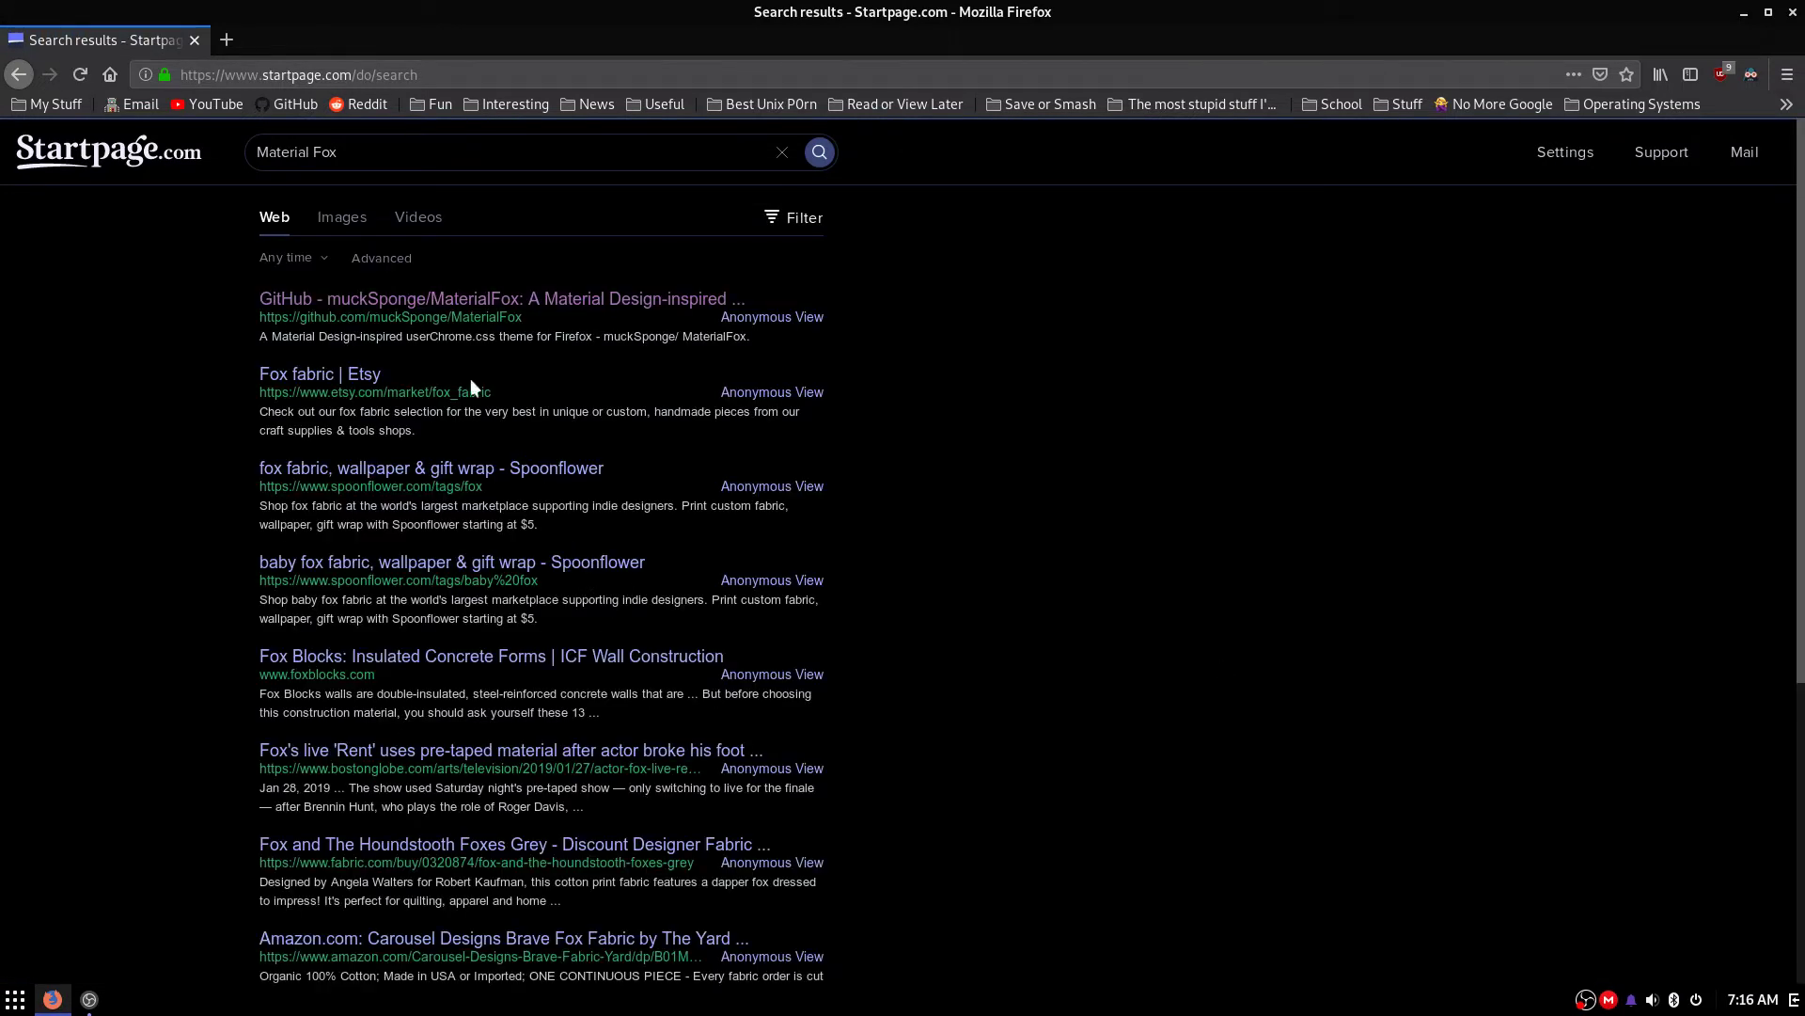
Download the muckSponge/MaterialFox repository as a ZIP and open it with Archive Manager.
{"action": "left_click", "coordinate": [331, 300]}
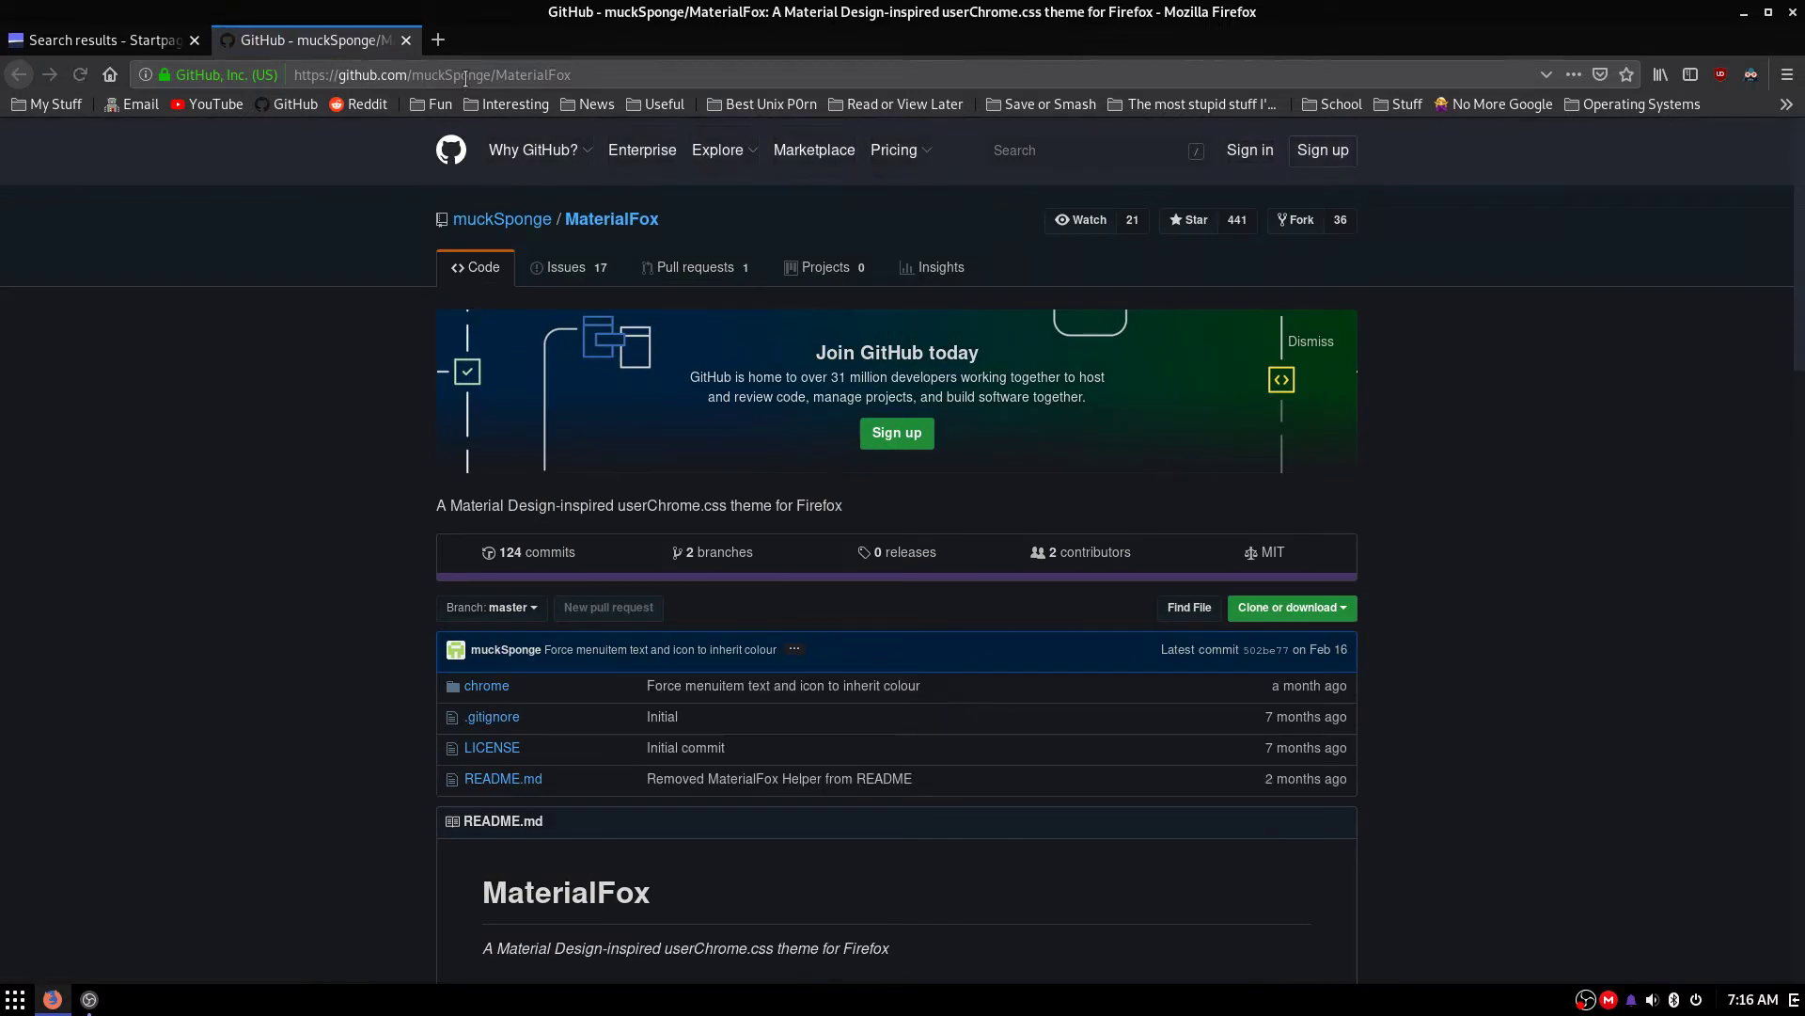
{"action": "scroll", "coordinate": [764, 387], "scroll_direction": "down", "scroll_amount": 5}
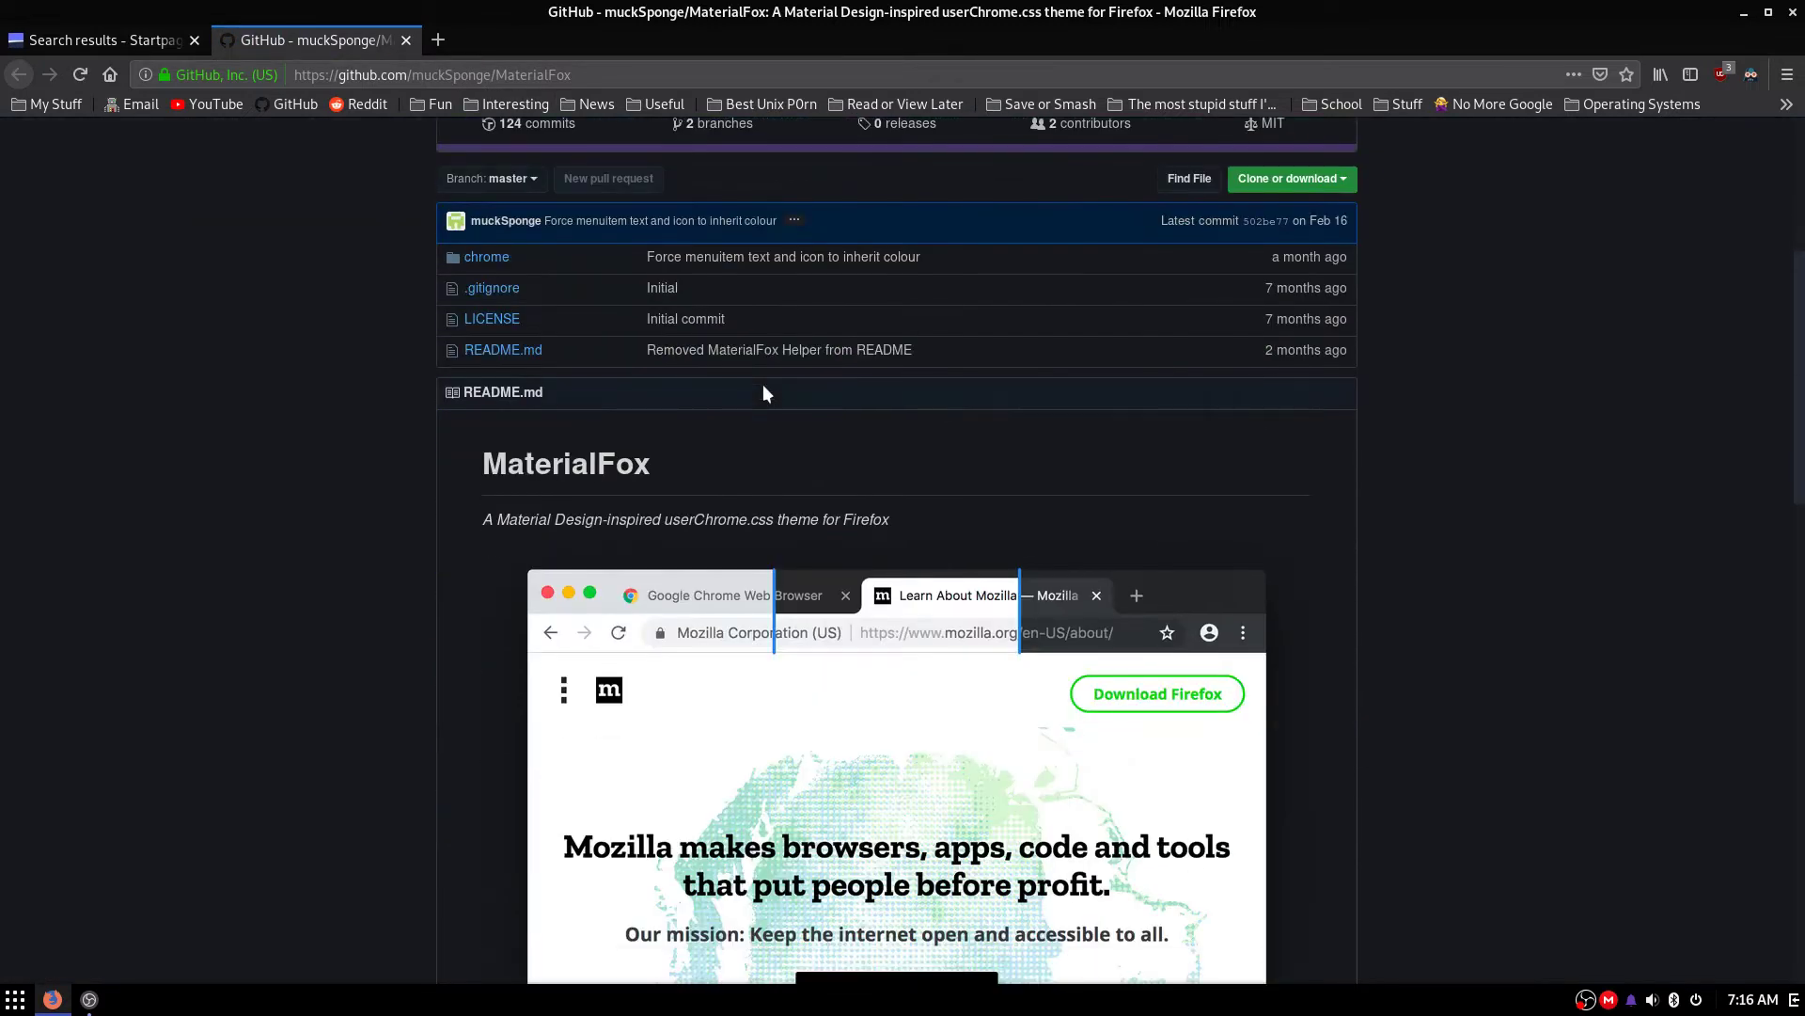
{"action": "scroll", "coordinate": [1351, 483], "scroll_direction": "up", "scroll_amount": 3}
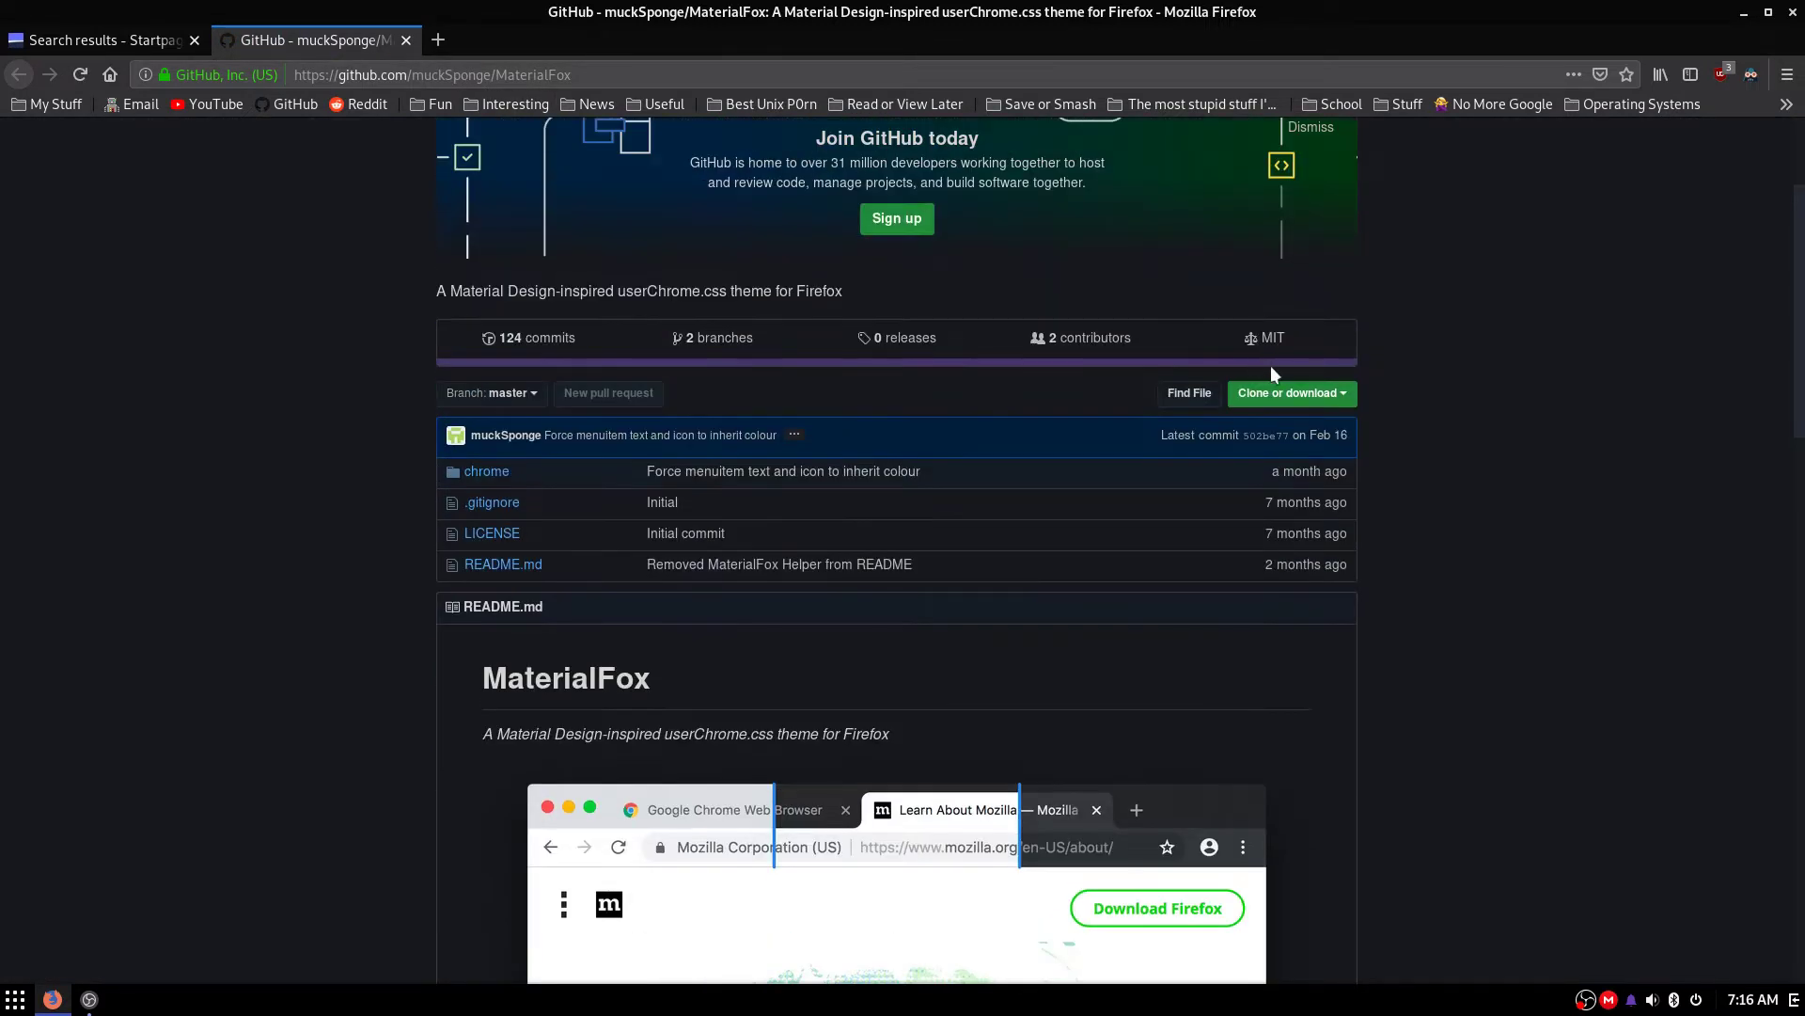
{"action": "left_click", "coordinate": [1271, 393]}
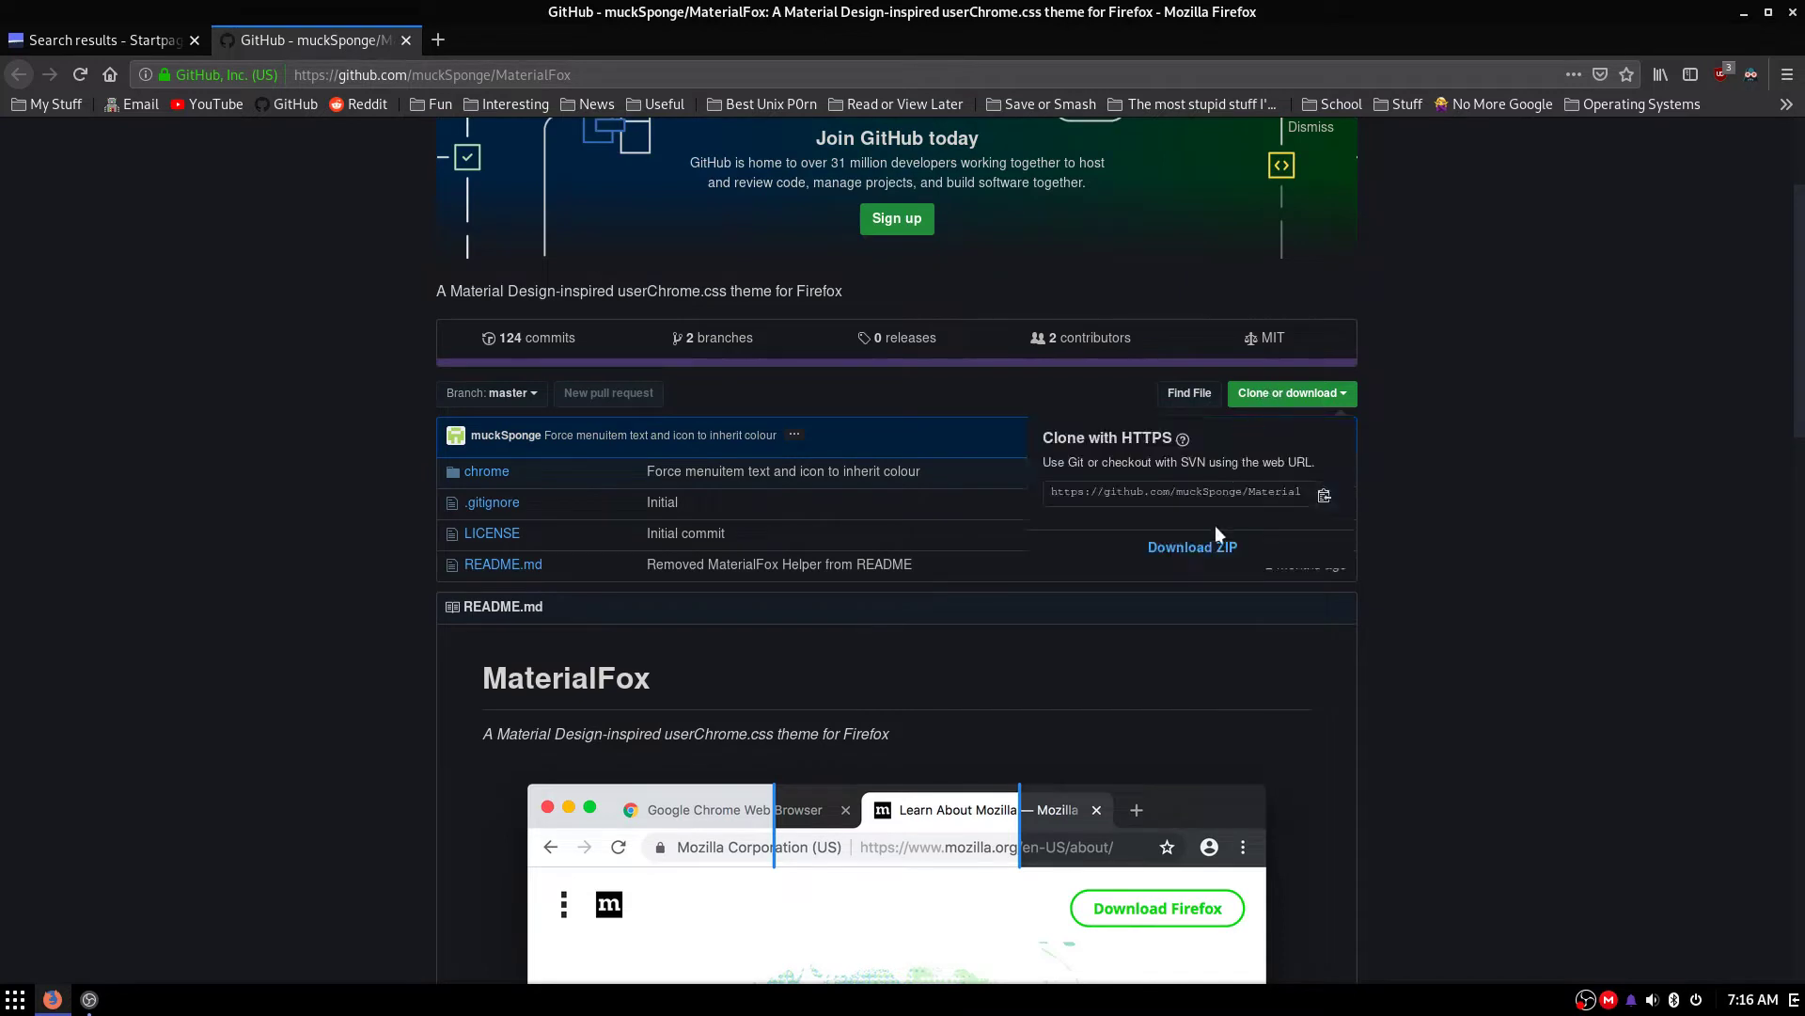
{"action": "left_click", "coordinate": [1213, 548]}
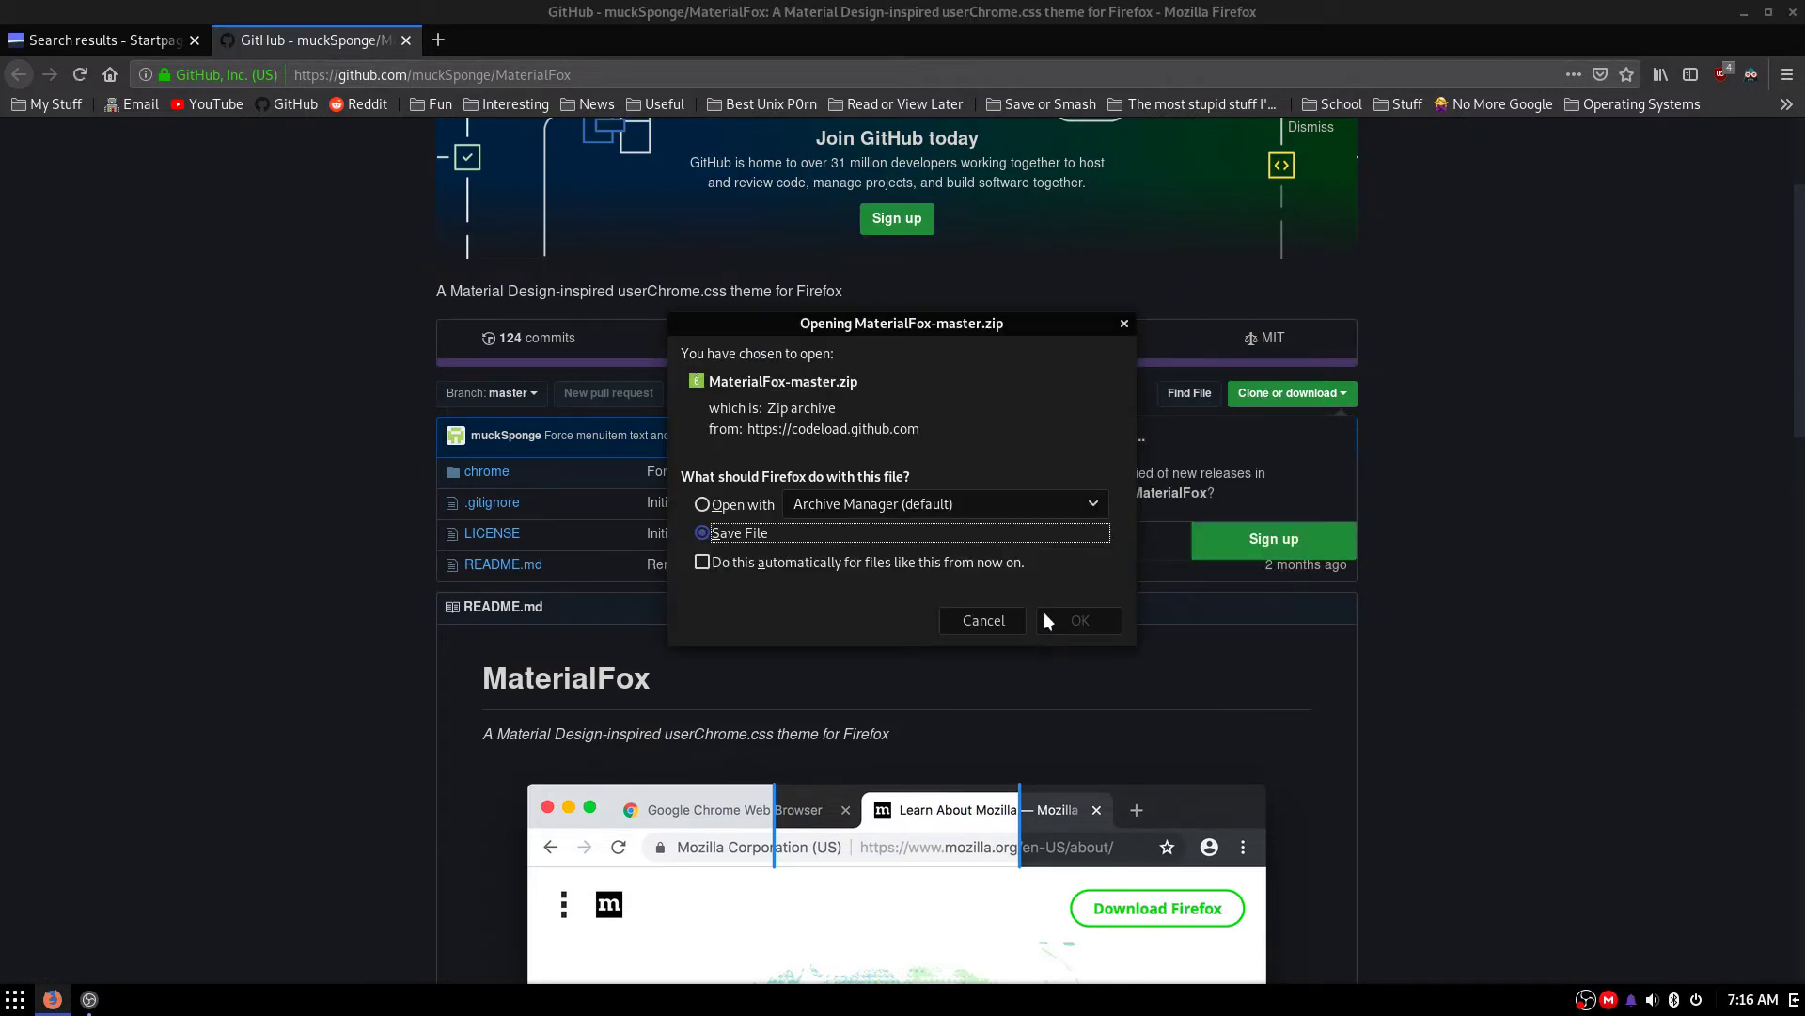
{"action": "left_click", "coordinate": [765, 500]}
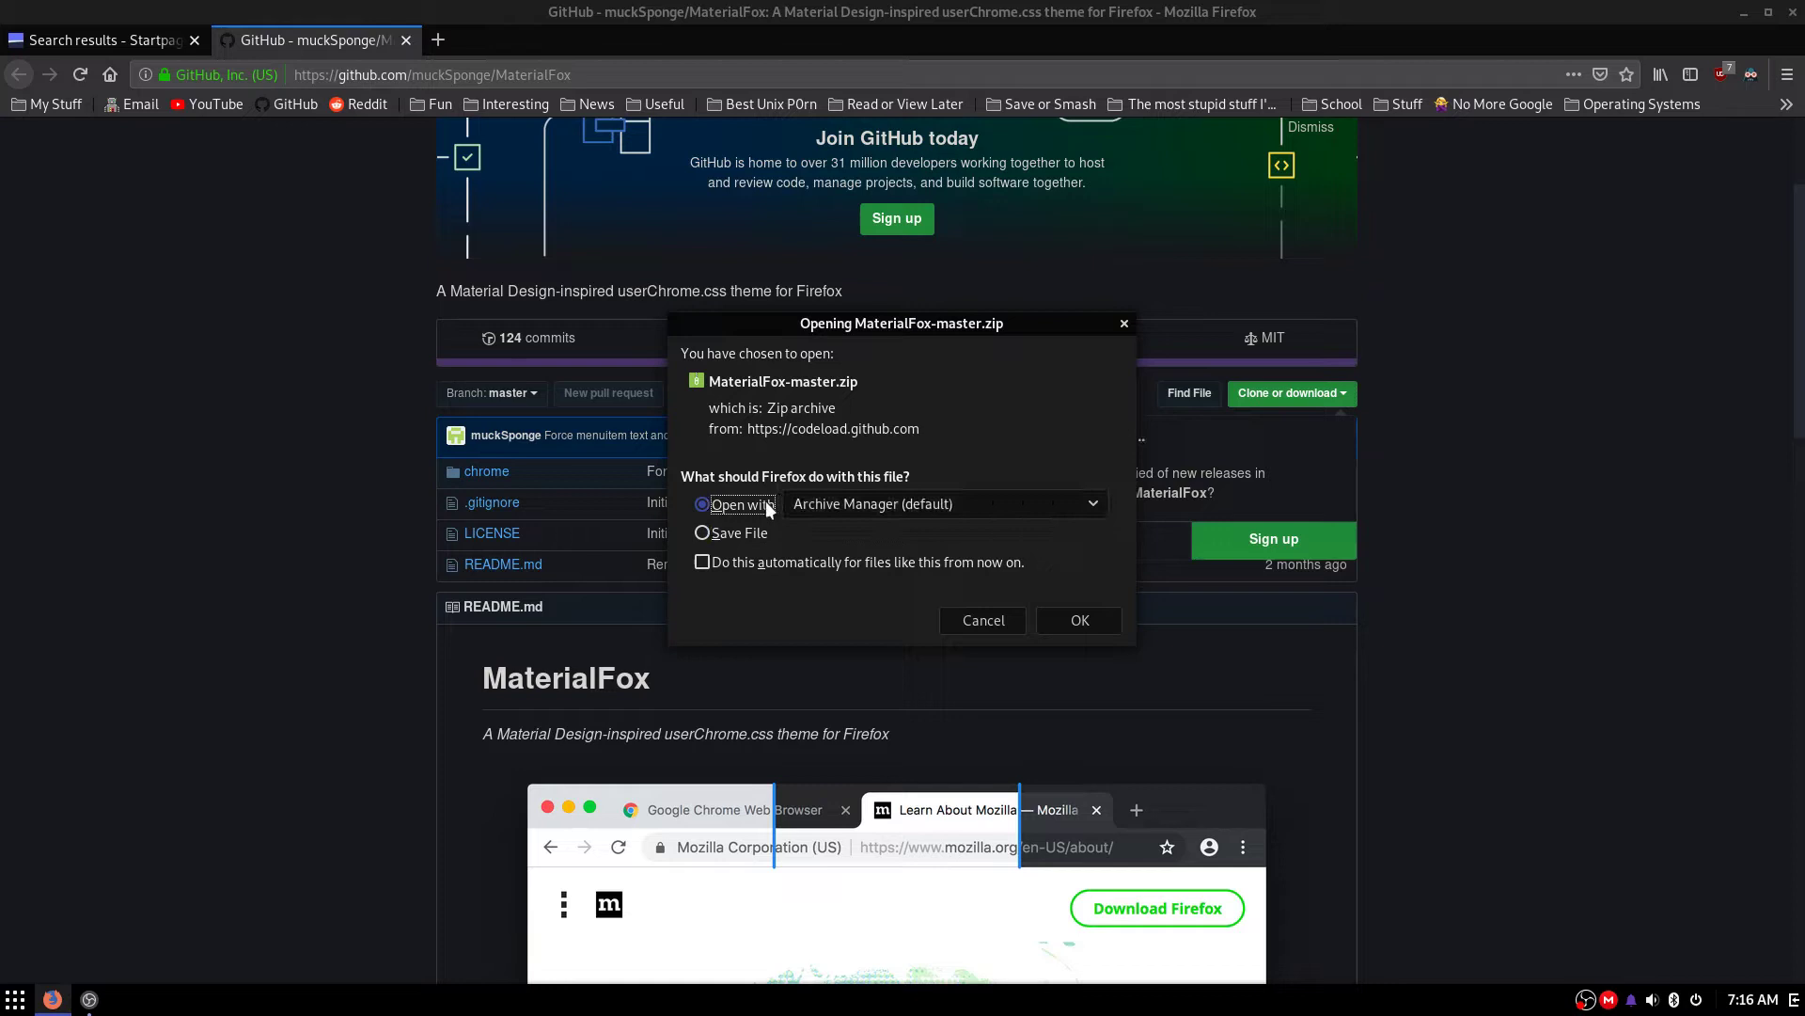
{"action": "left_click", "coordinate": [1091, 628]}
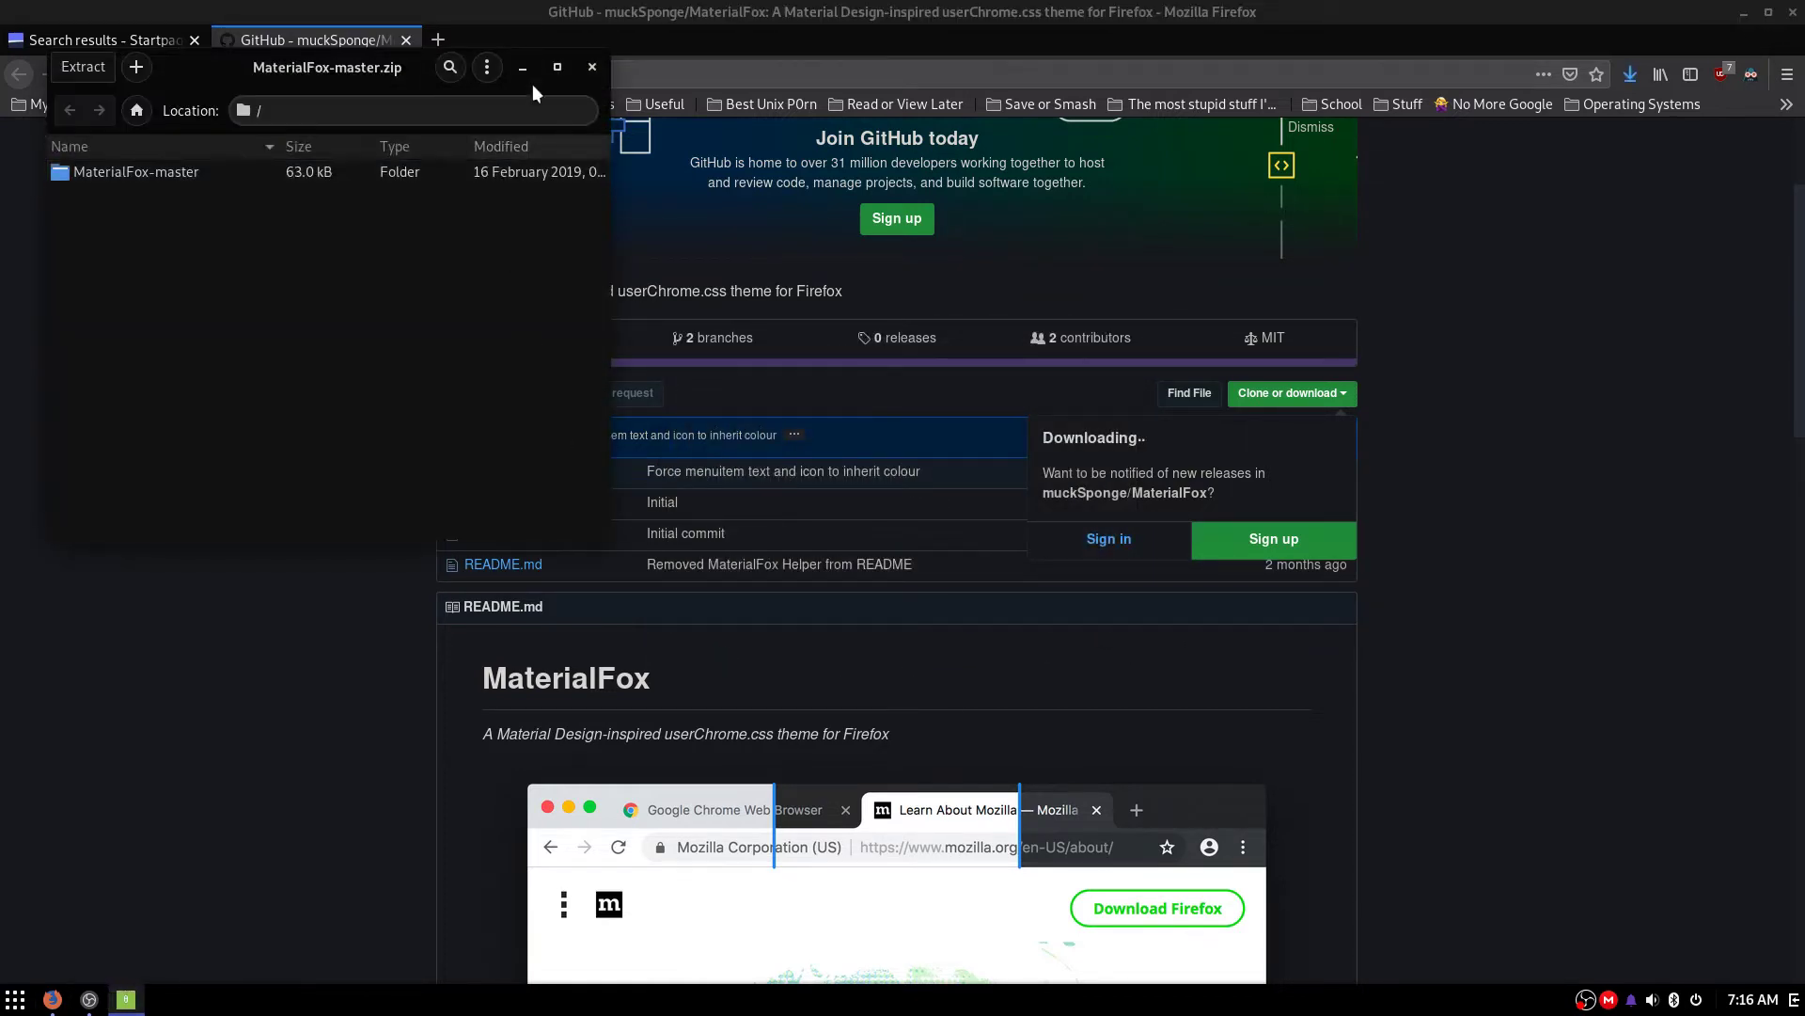
Minimize Archive Manager and load about:support in Firefox's address bar.
{"action": "left_click", "coordinate": [523, 66]}
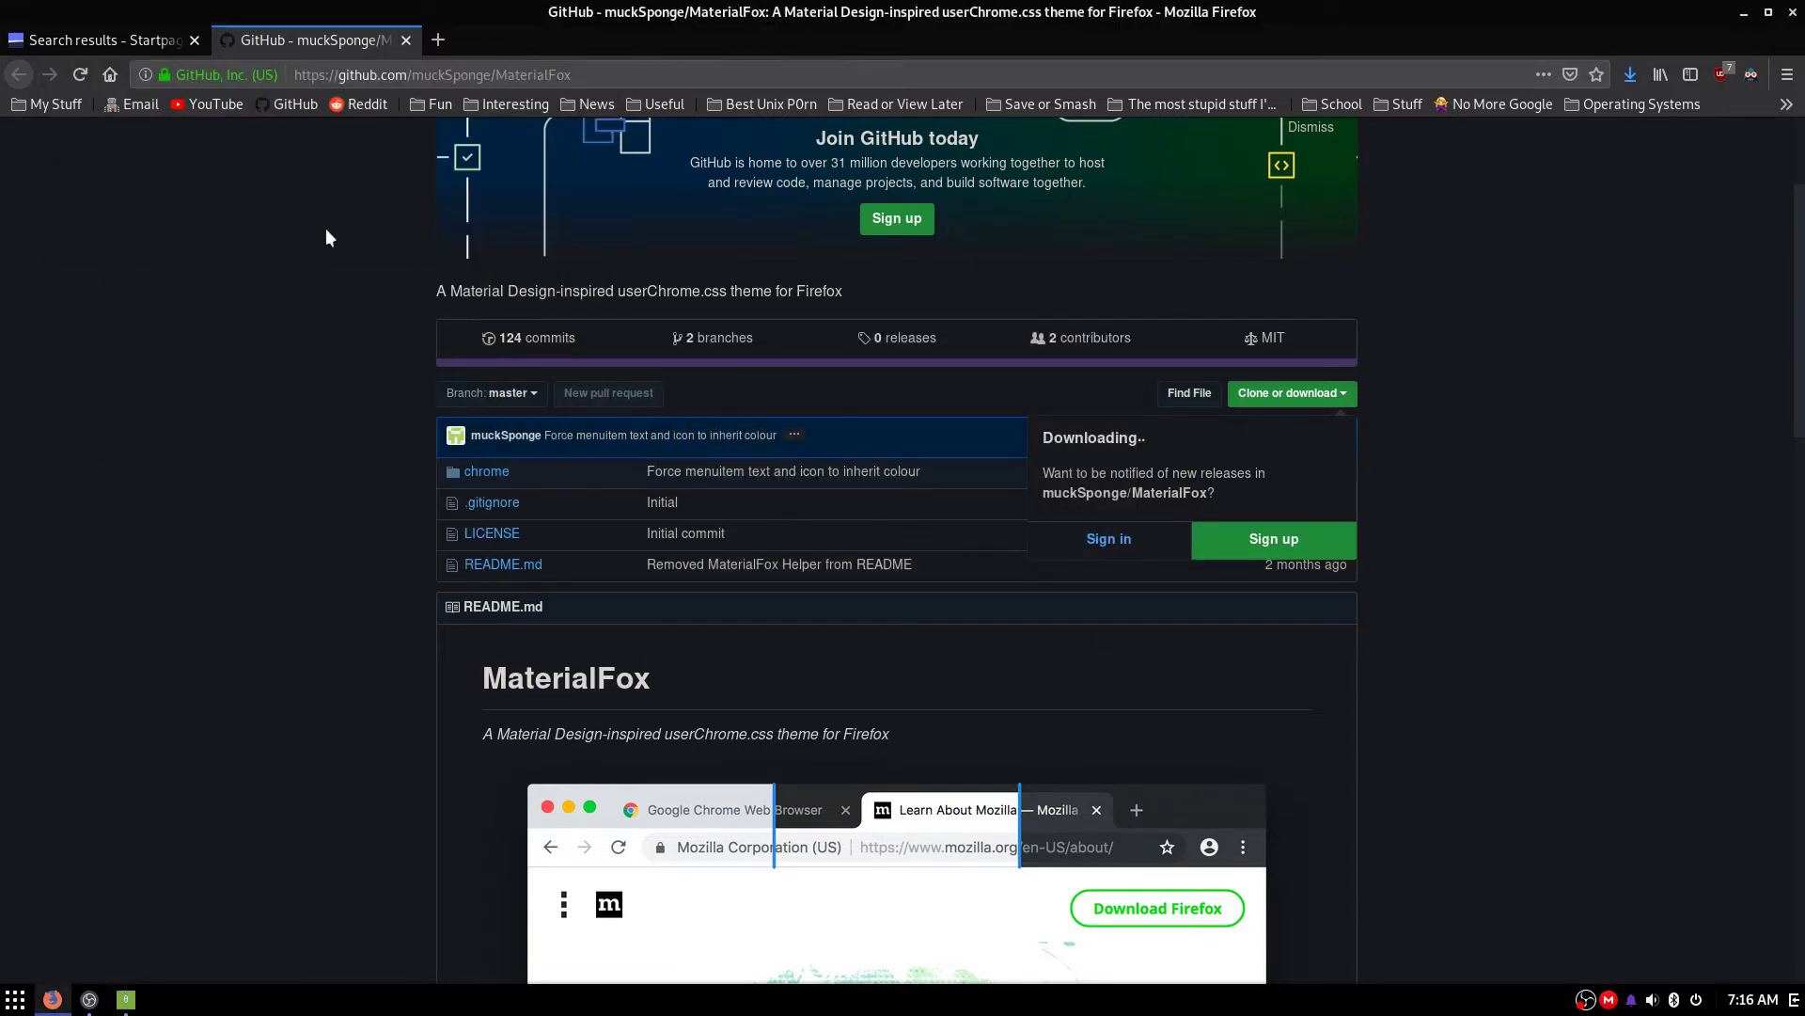
{"action": "left_click", "coordinate": [432, 79]}
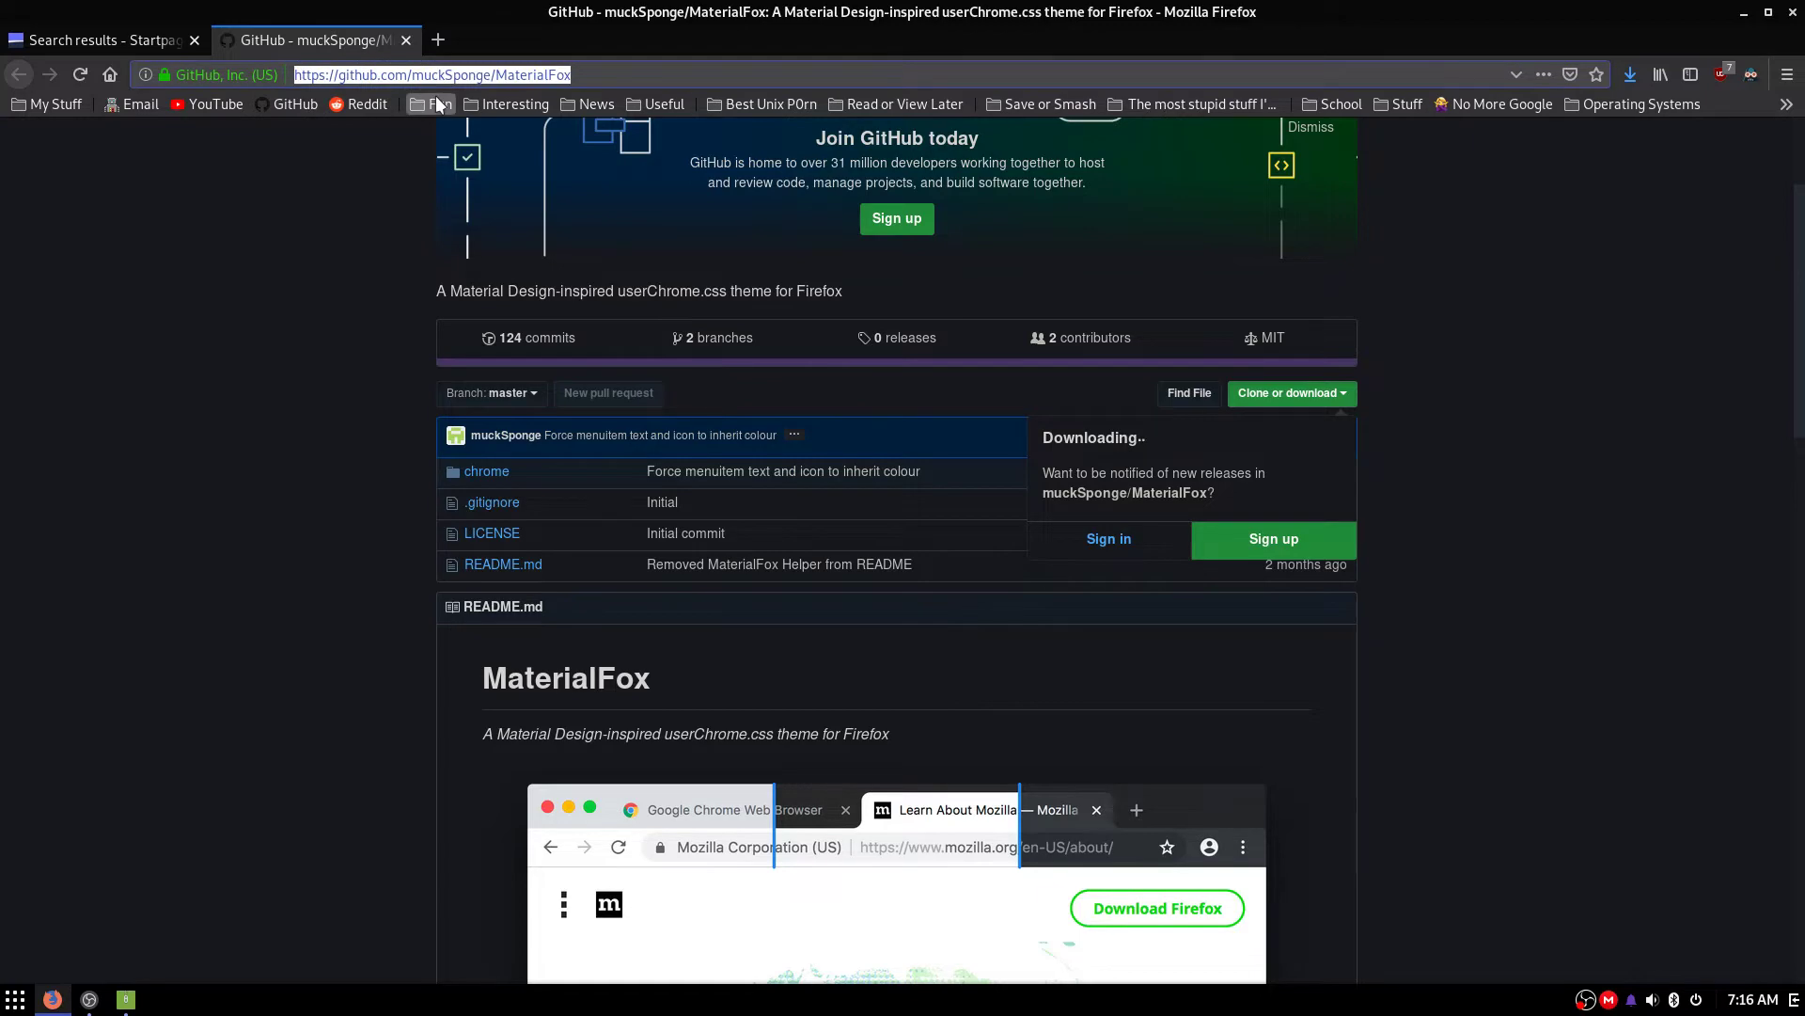
{"action": "type", "text": "about:c"}
{"action": "key", "text": "BackSpace"}
{"action": "key", "text": "BackSpace"}
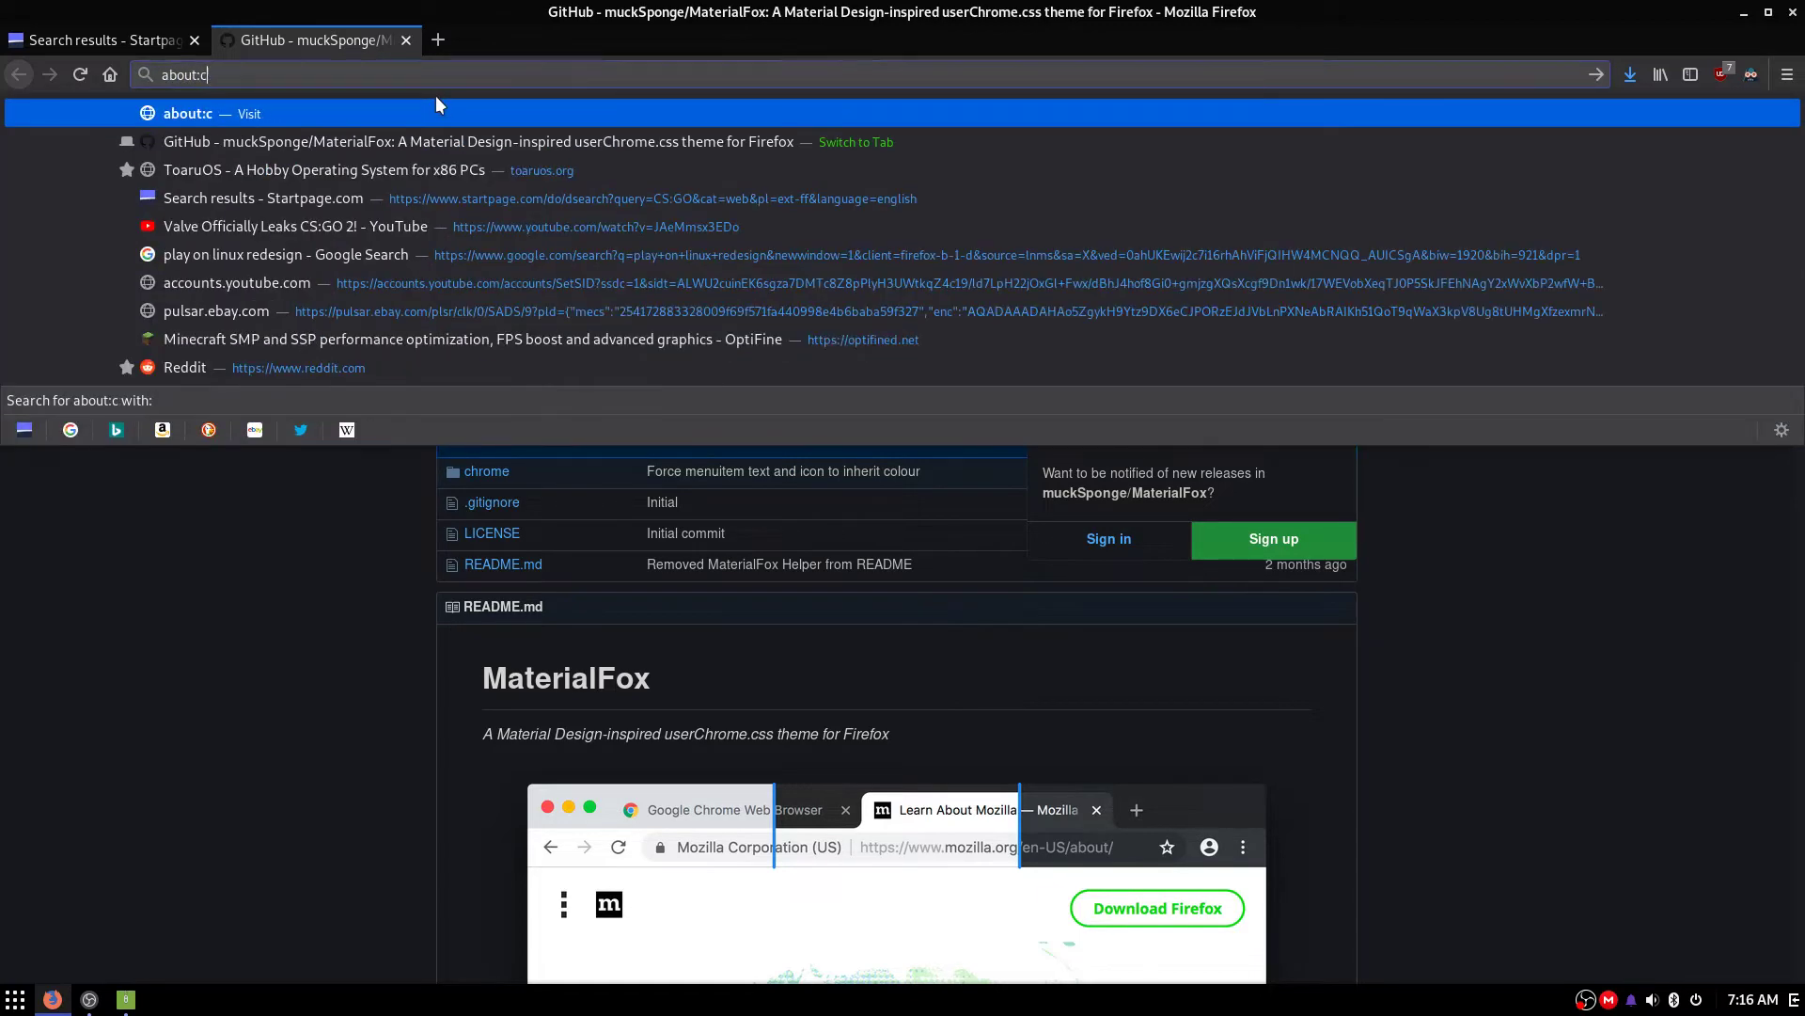
{"action": "type", "text": "support"}
{"action": "key", "text": "Return"}
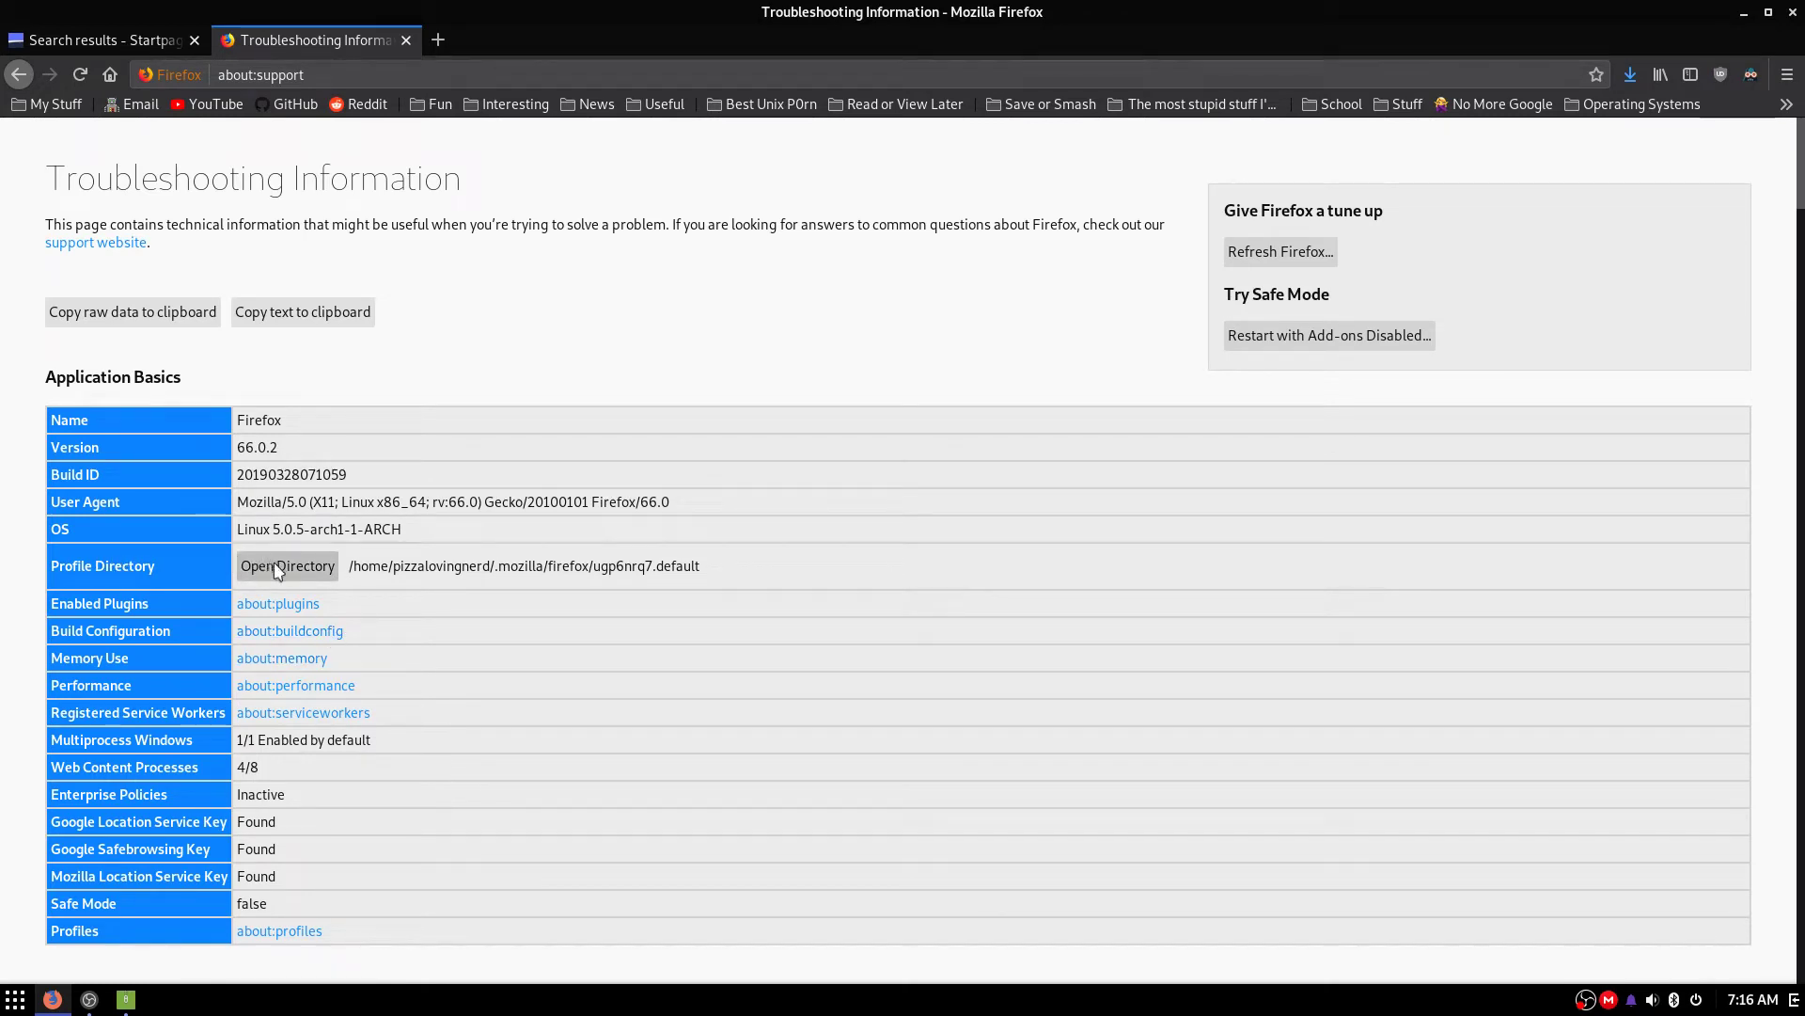
Open the profile directory, drag MaterialFox-master's chrome folder into it, and close both windows.
{"action": "left_click", "coordinate": [294, 576]}
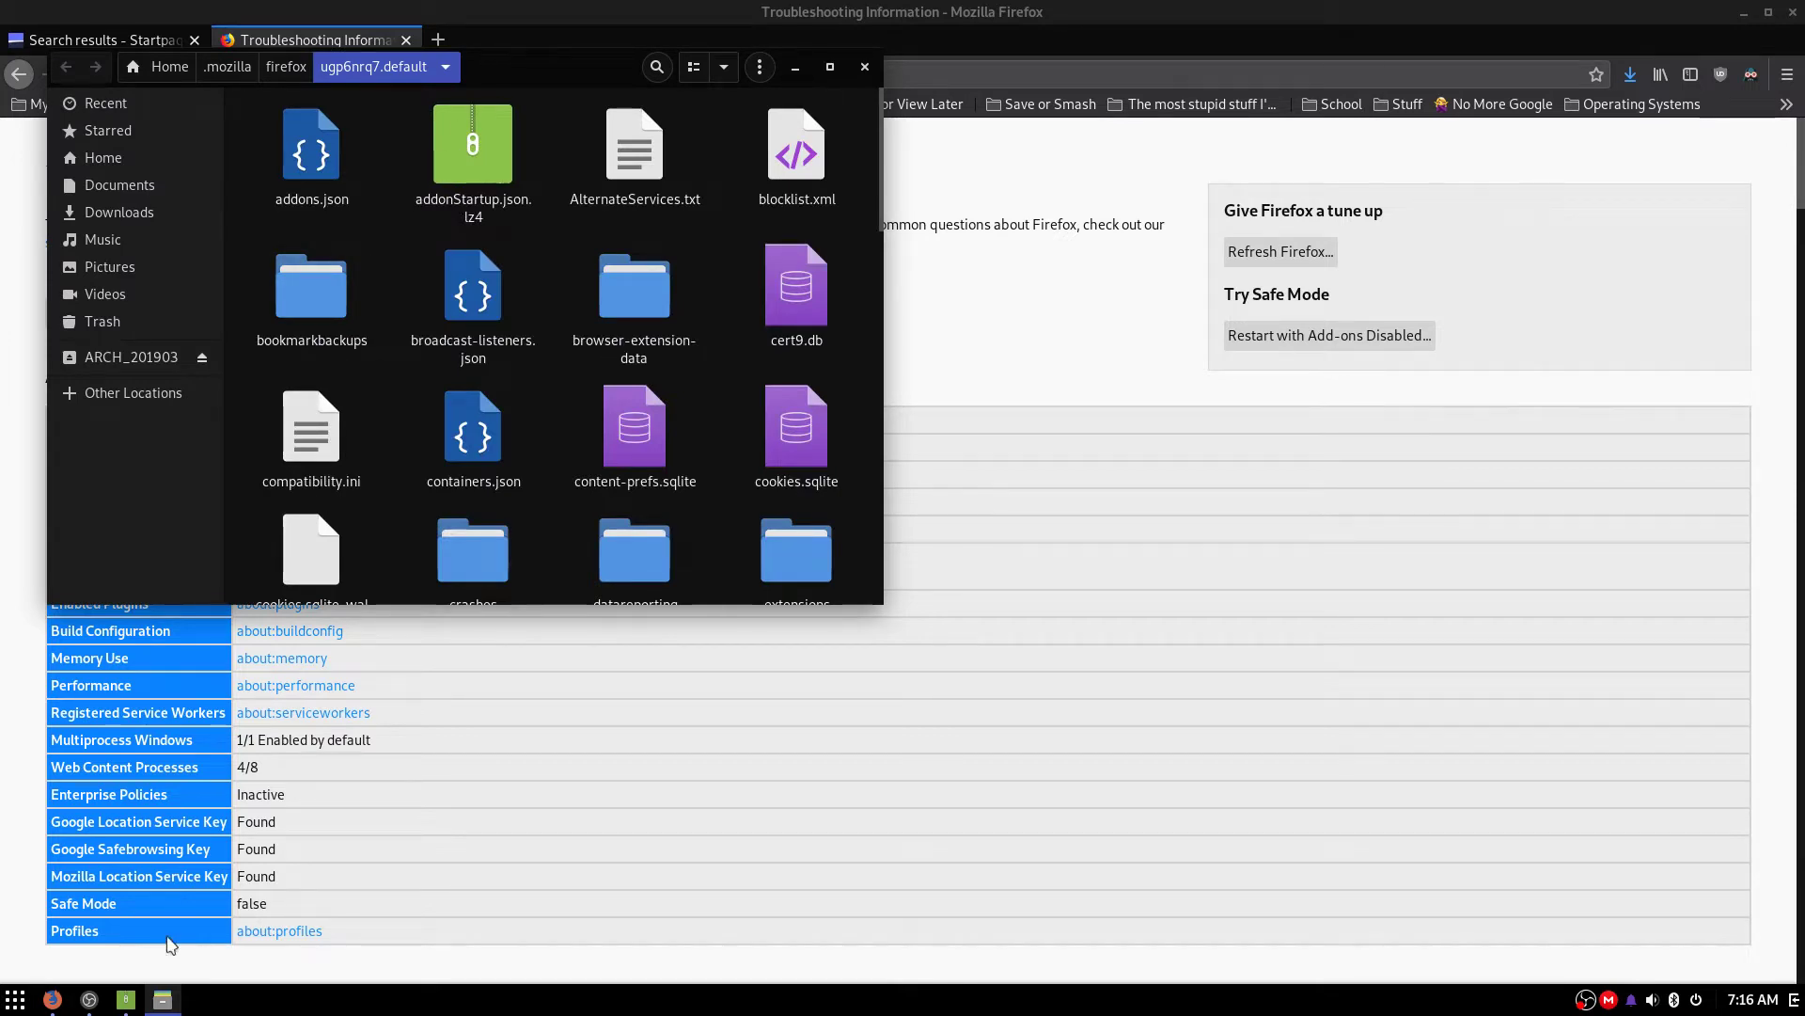
{"action": "left_click_drag", "start_coordinate": [325, 71], "coordinate": [1134, 145]}
{"action": "double_click", "coordinate": [1040, 245]}
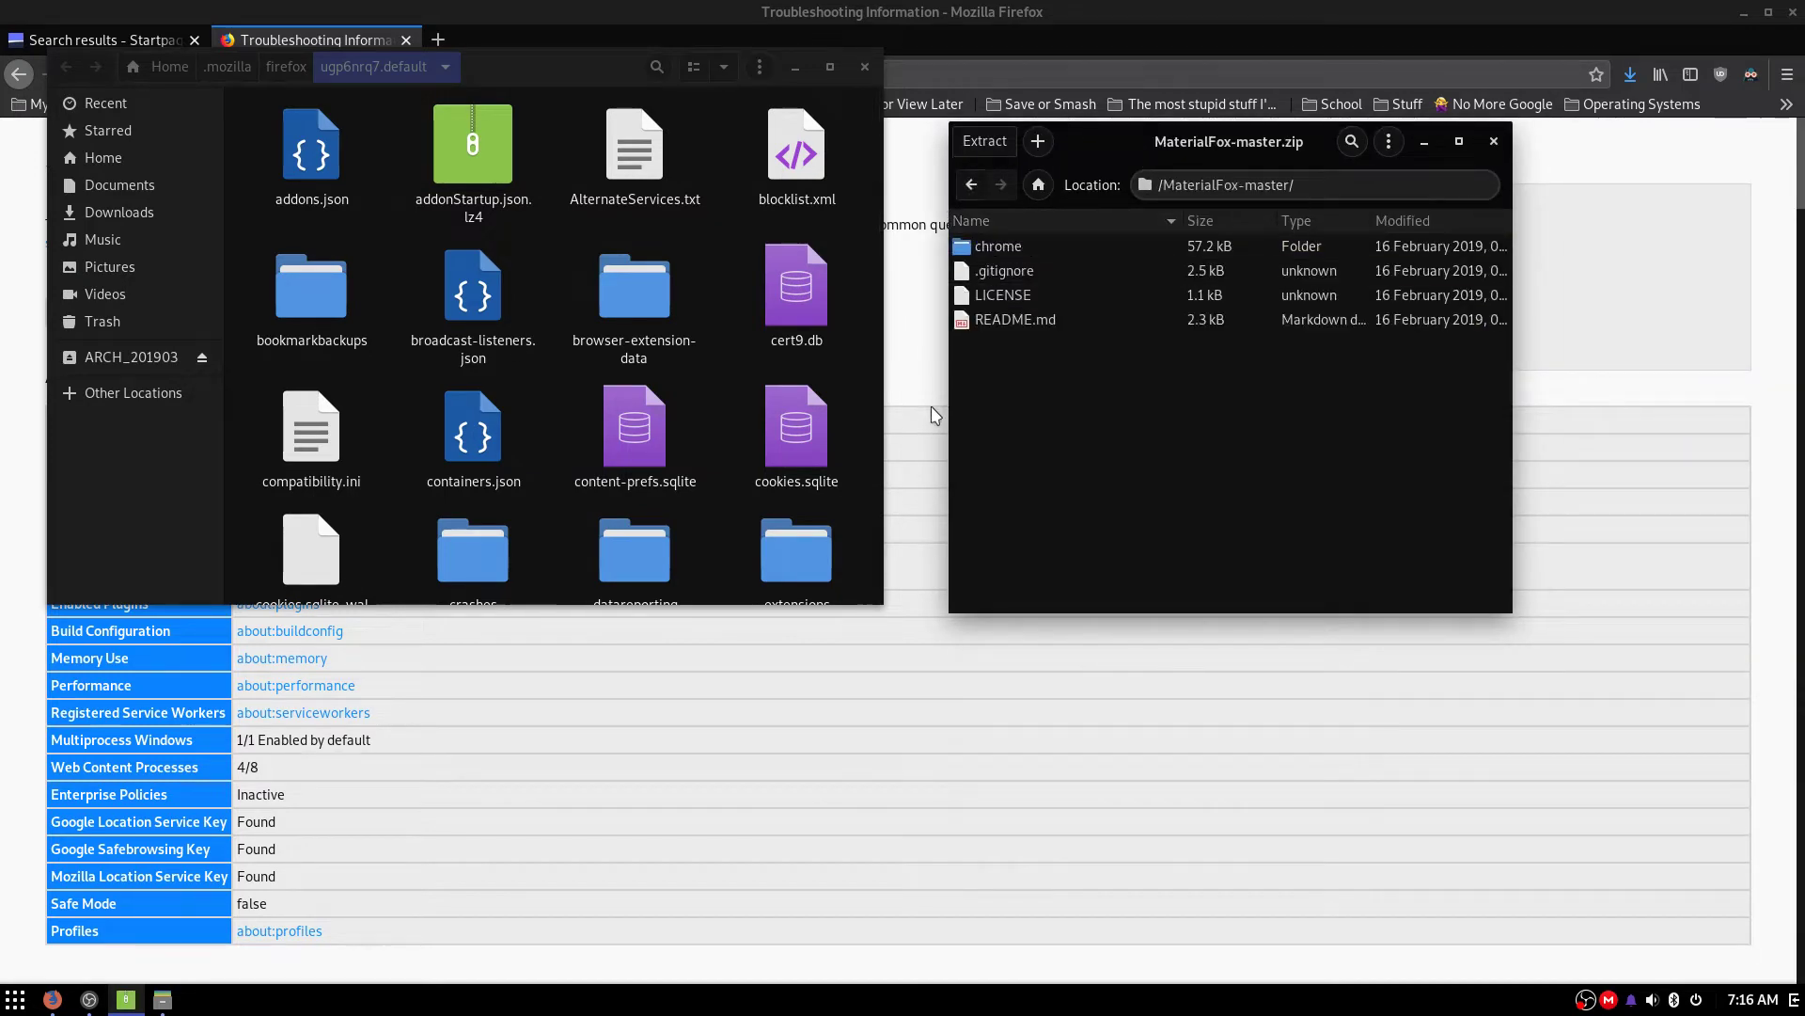
{"action": "left_click_drag", "start_coordinate": [987, 243], "coordinate": [717, 252]}
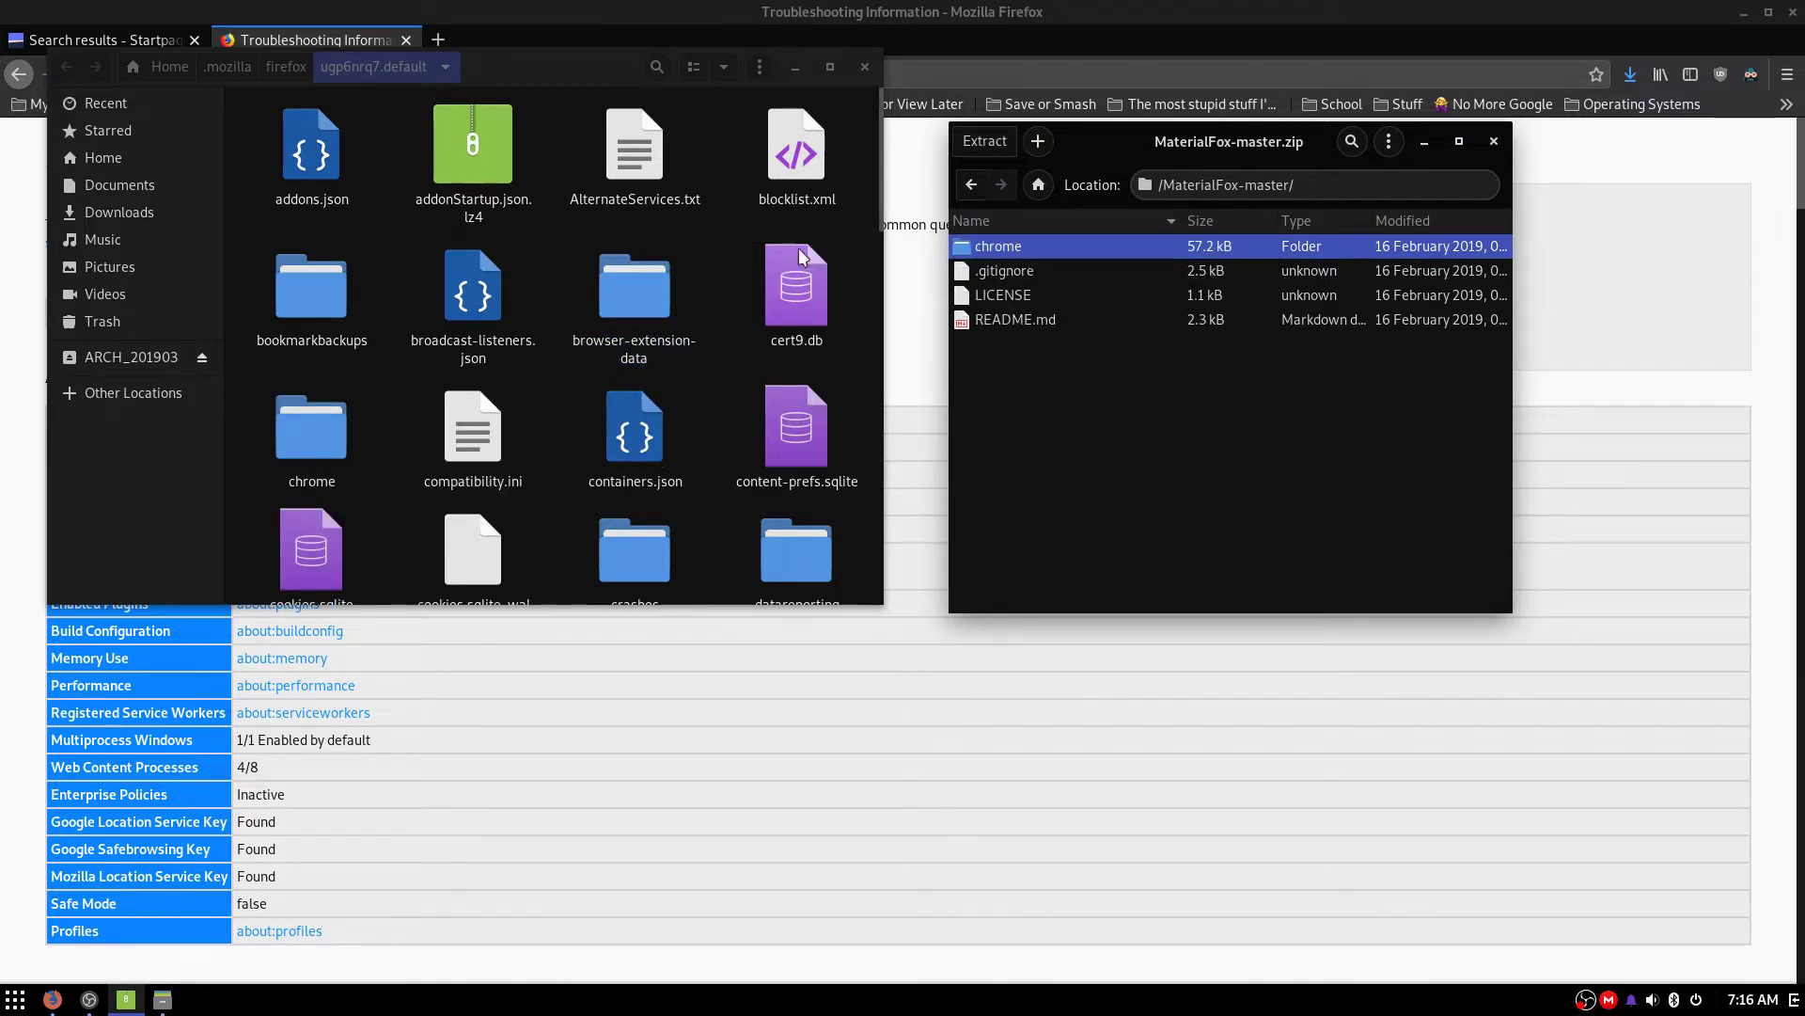
{"action": "left_click", "coordinate": [865, 67]}
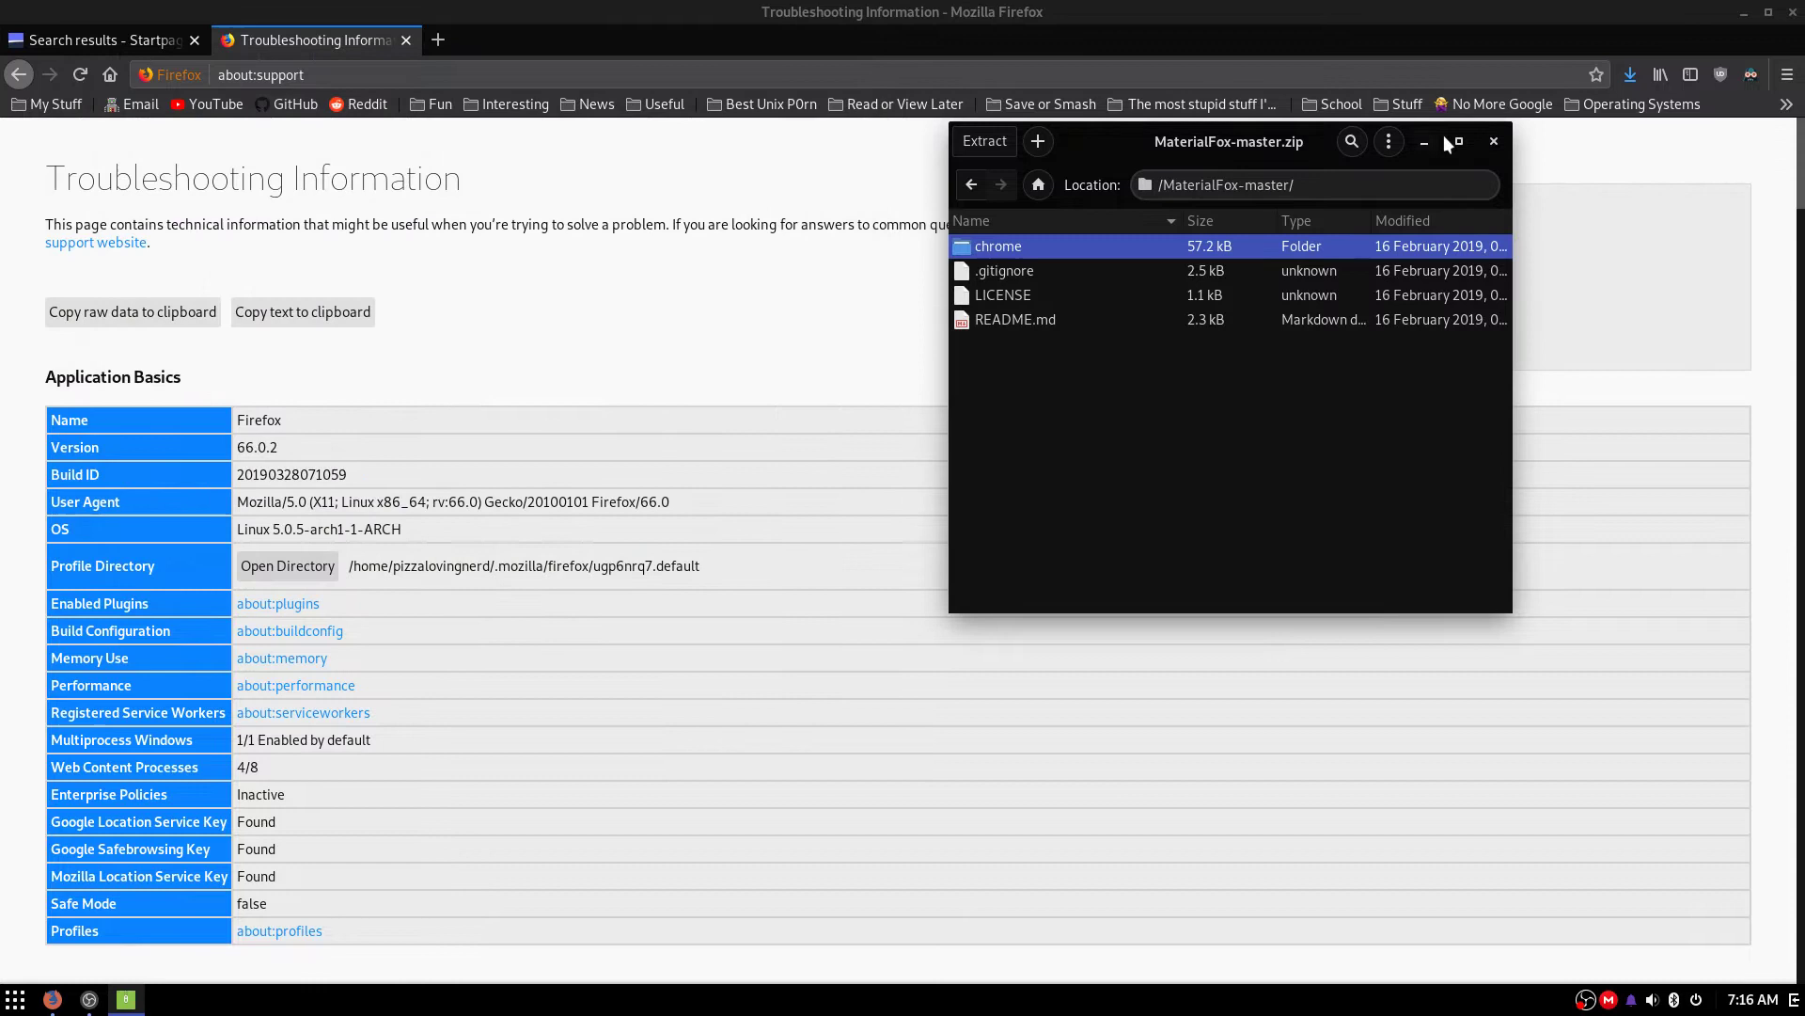
{"action": "left_click", "coordinate": [1483, 143]}
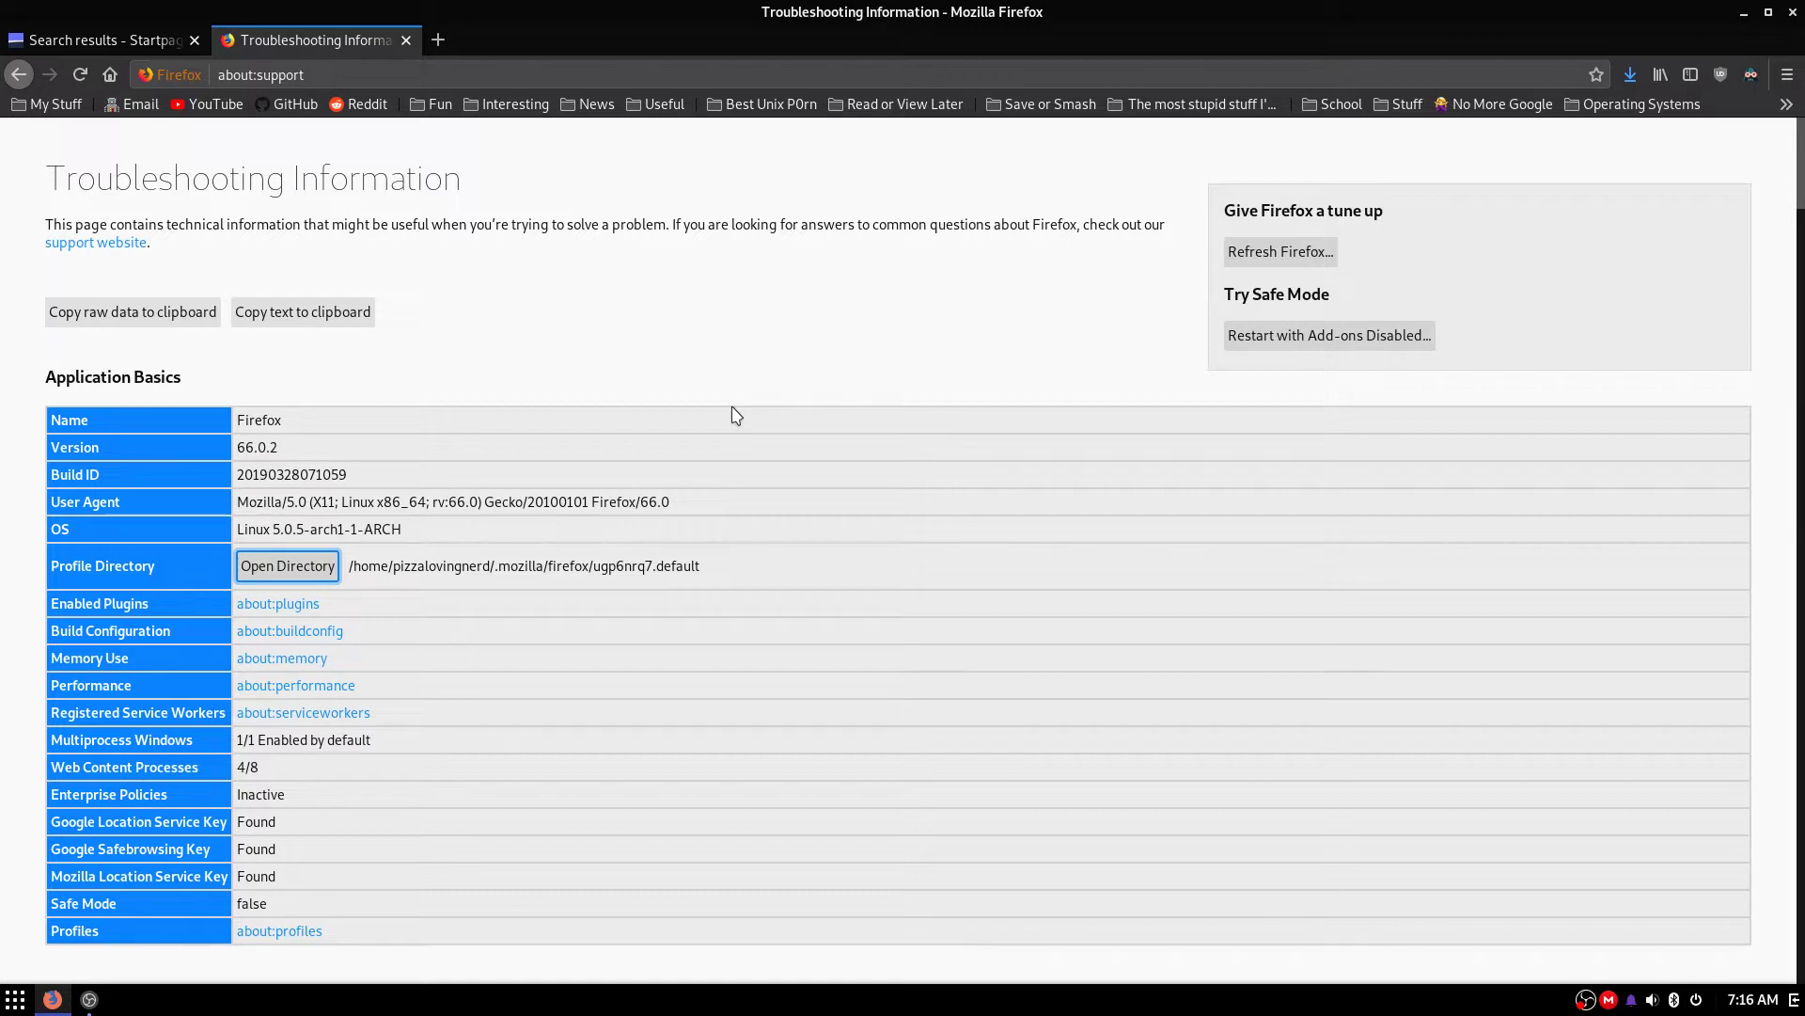
Load about:config to reach its 'This might void your warranty!' page.
{"action": "left_click", "coordinate": [256, 75]}
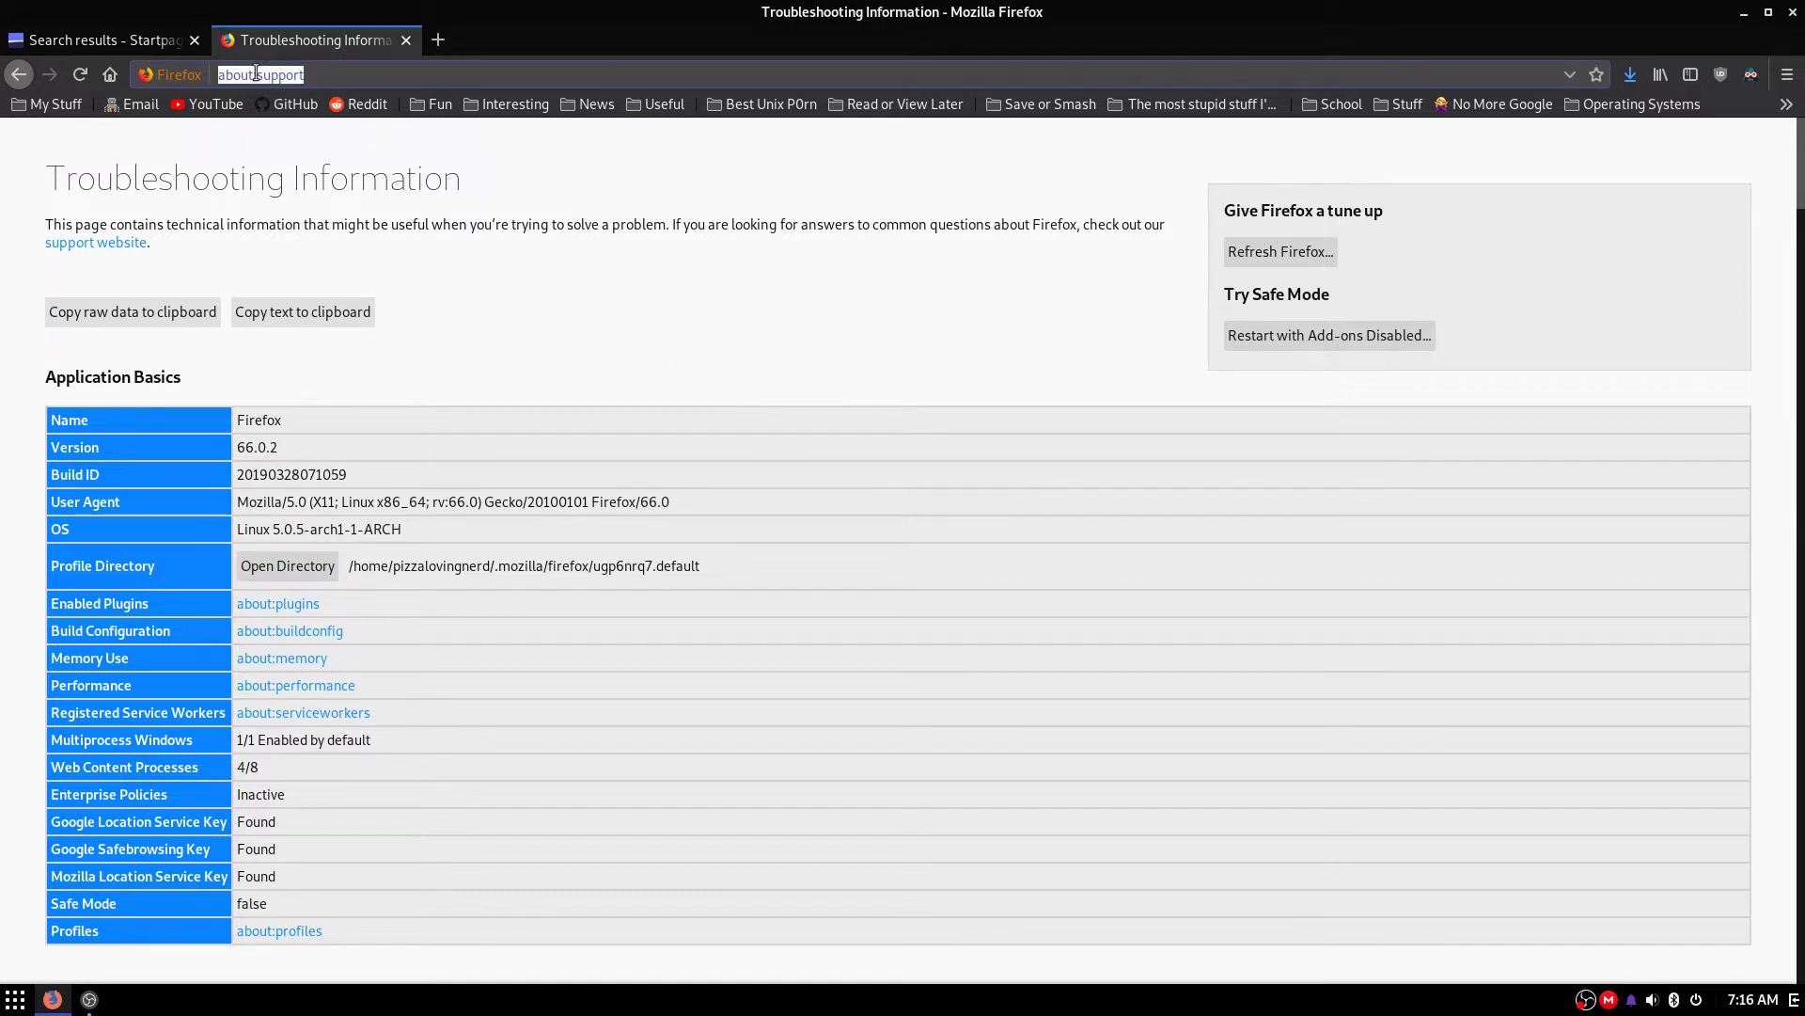
{"action": "type", "text": "abou"}
{"action": "type", "text": "t:config"}
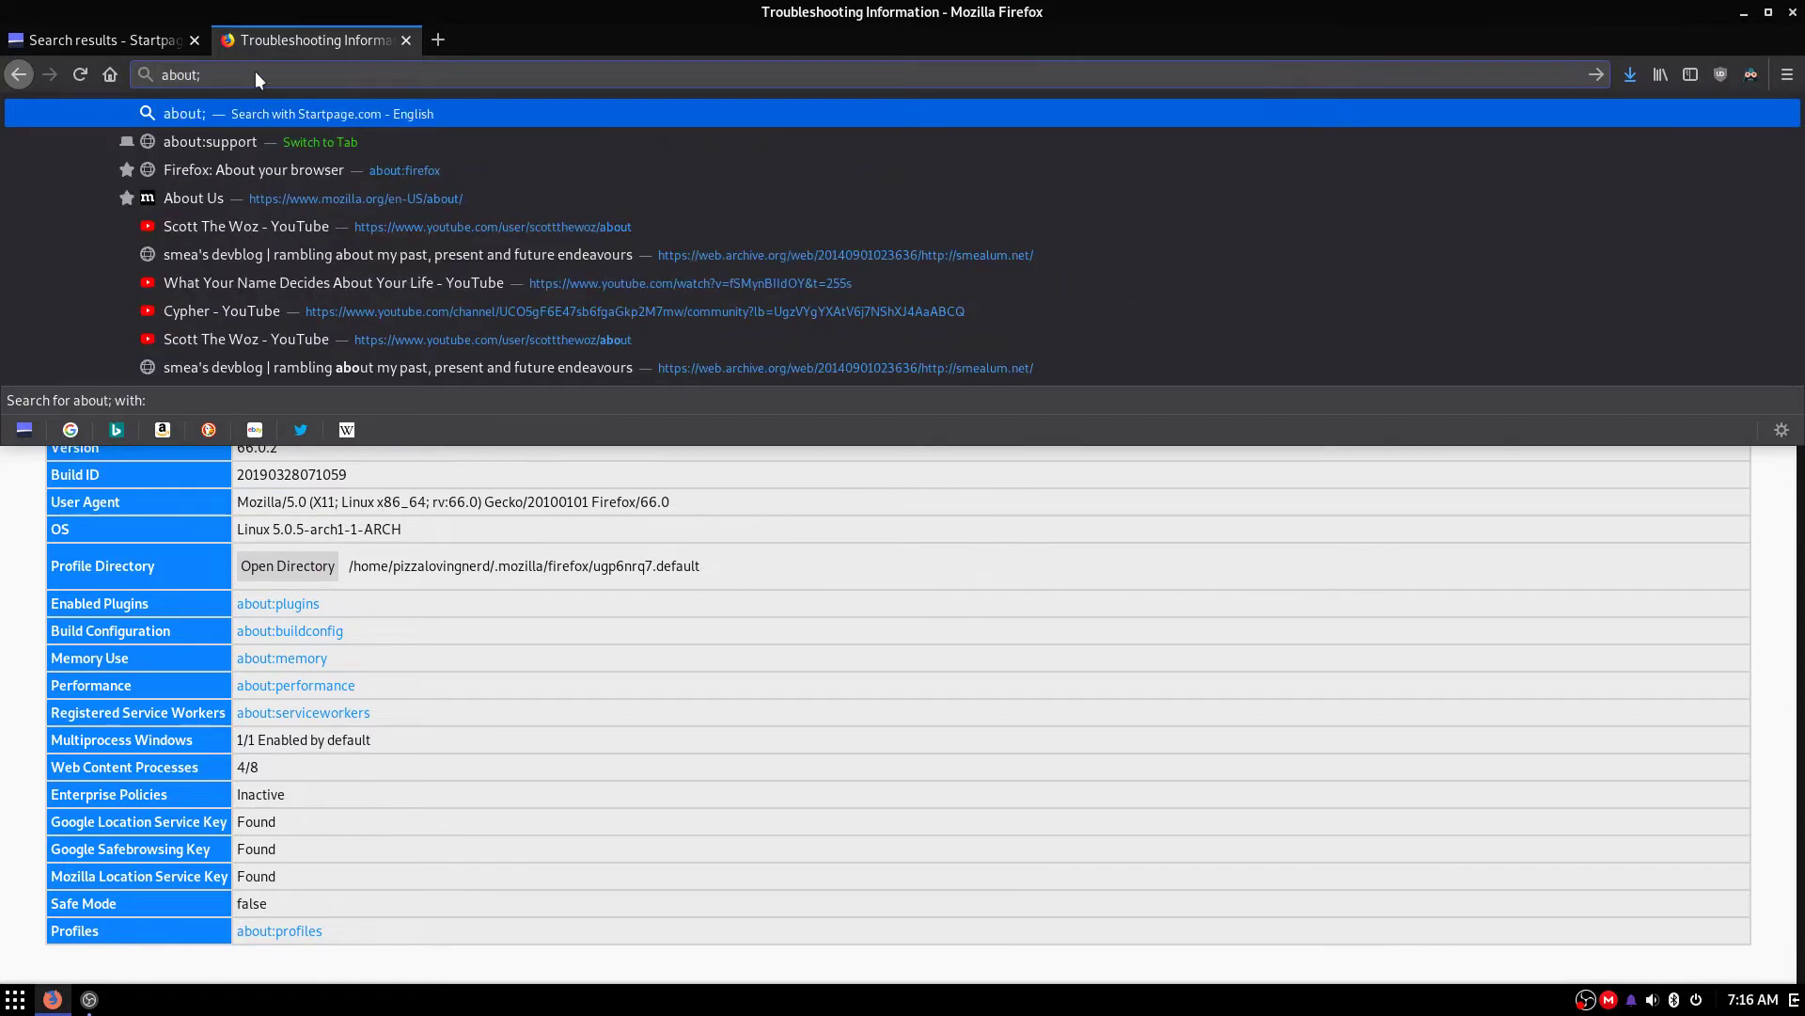
{"action": "key", "text": "Return"}
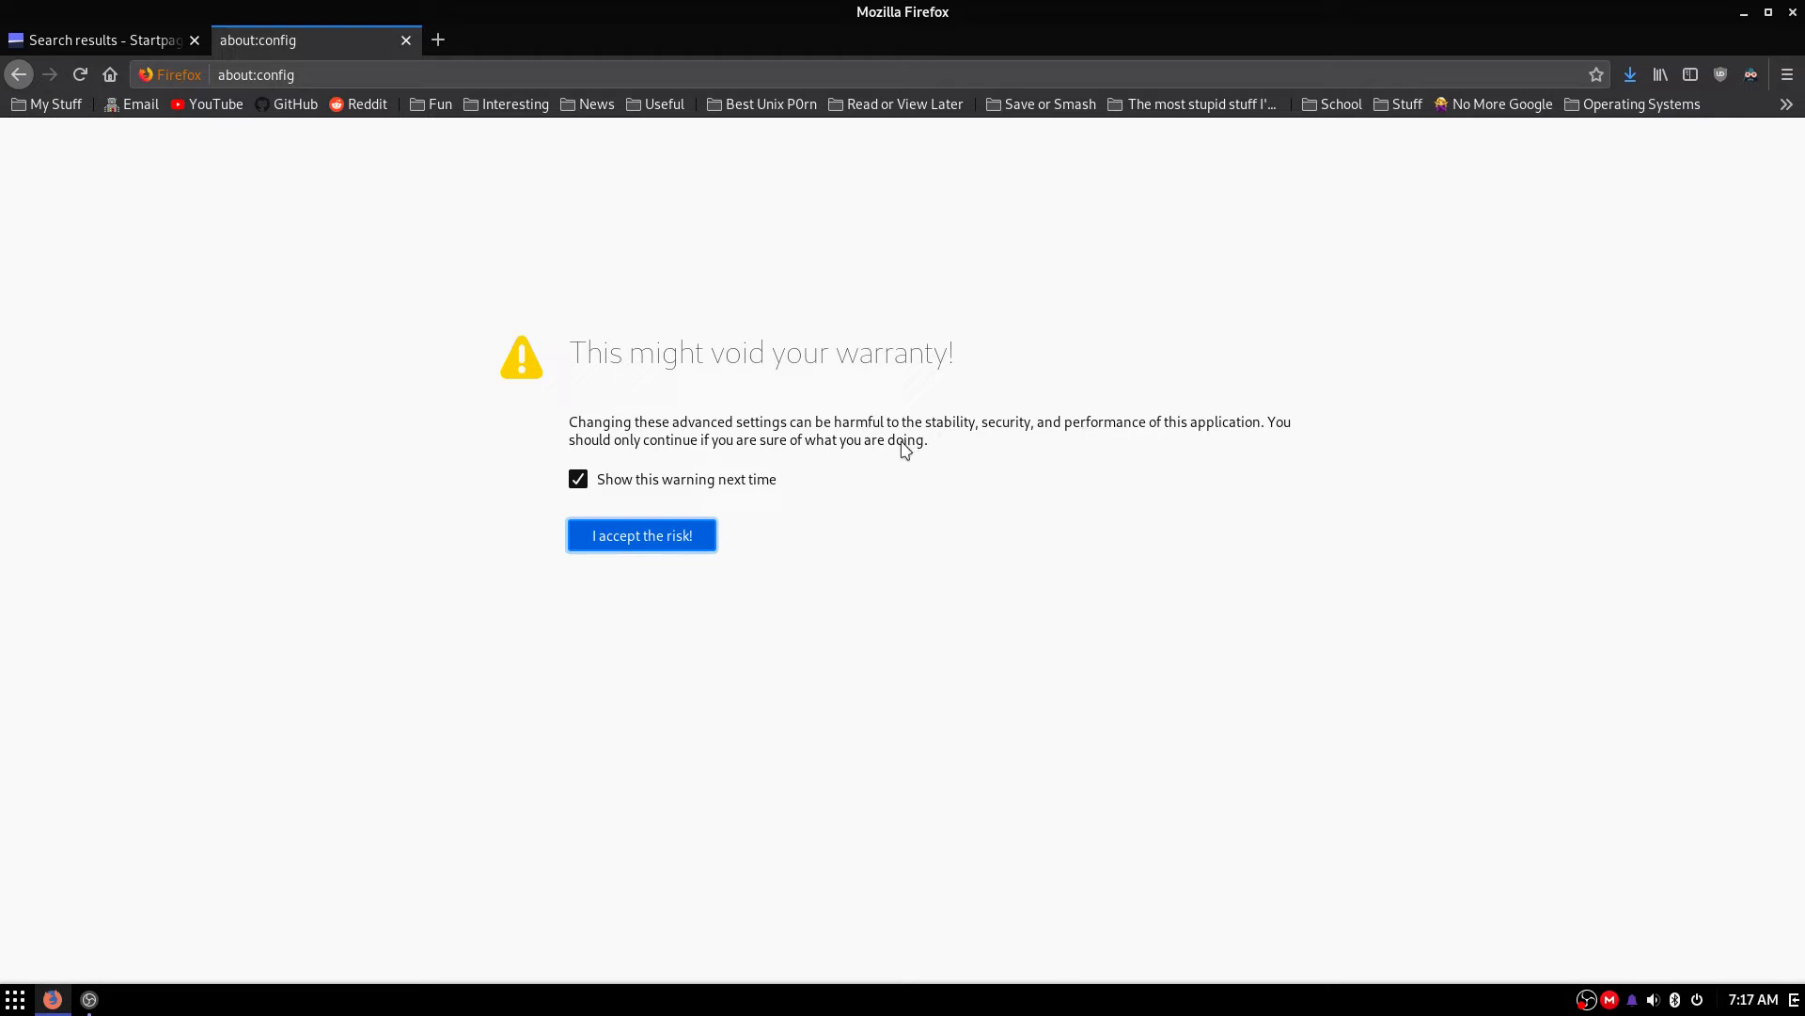
Accept the risk, filter for svg, and set svg.context-properties.content.enabled to true.
{"action": "left_click", "coordinate": [679, 546]}
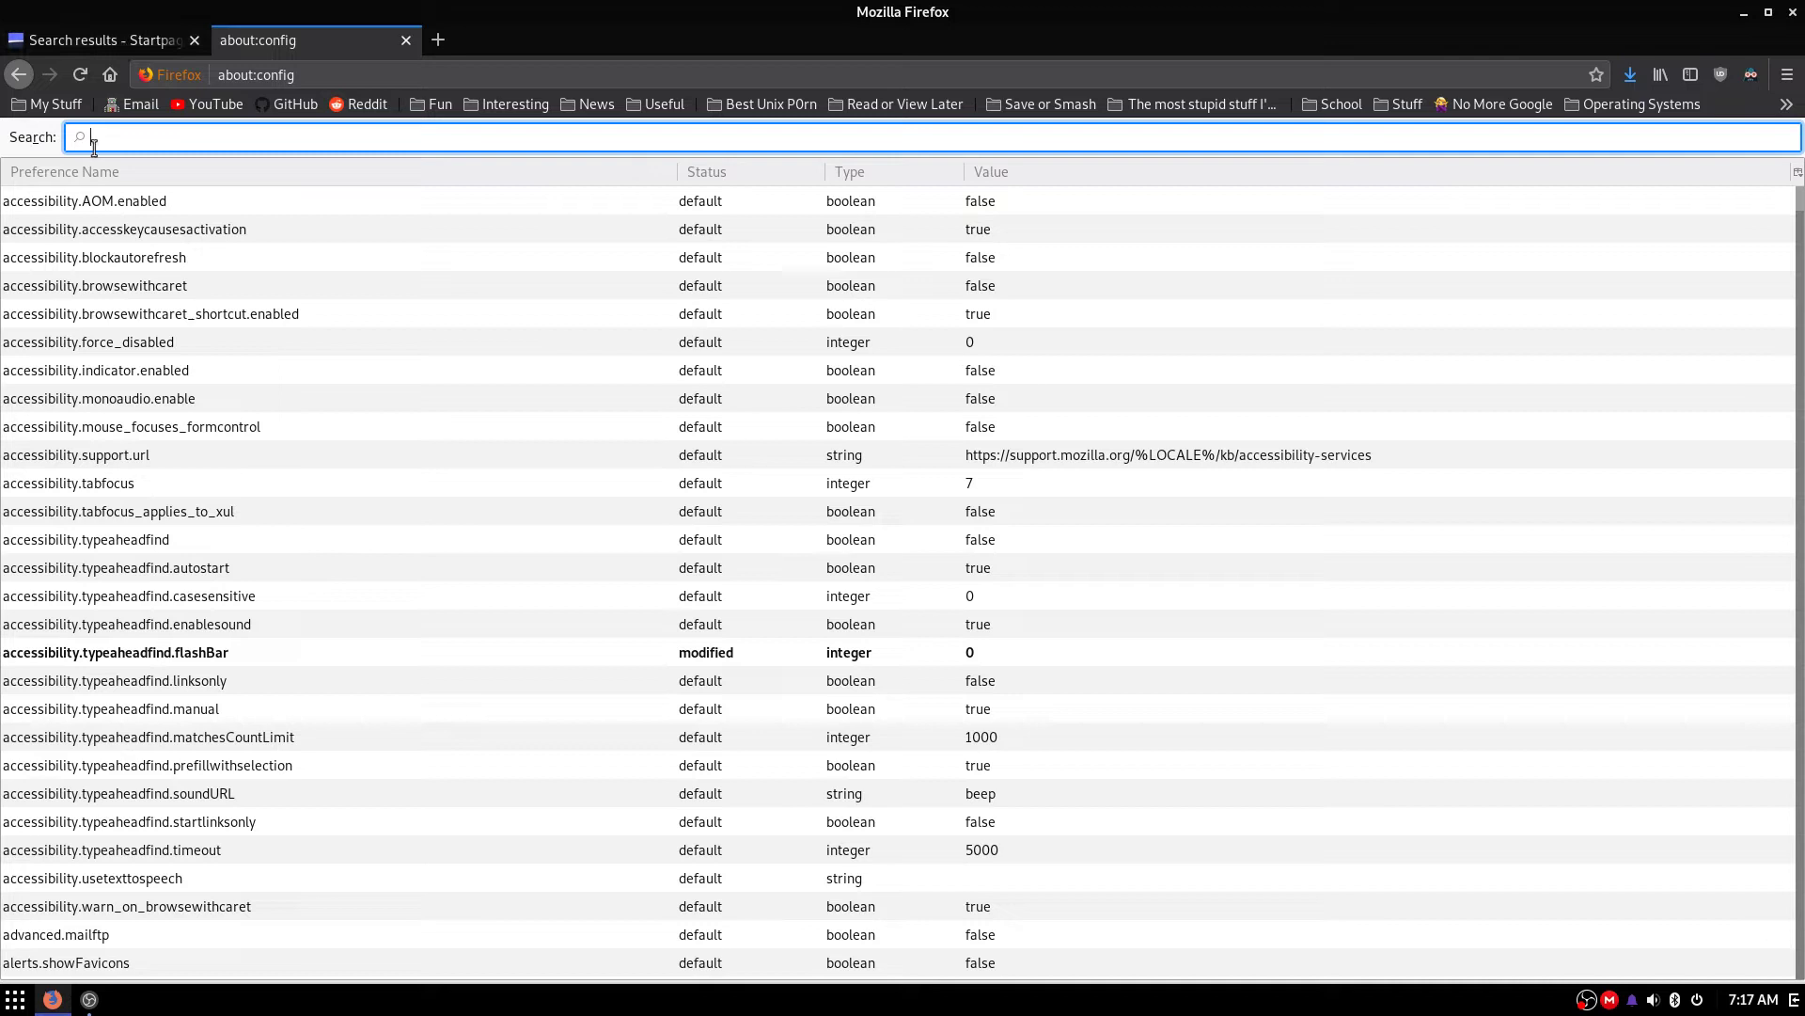
{"action": "type", "text": "svg"}
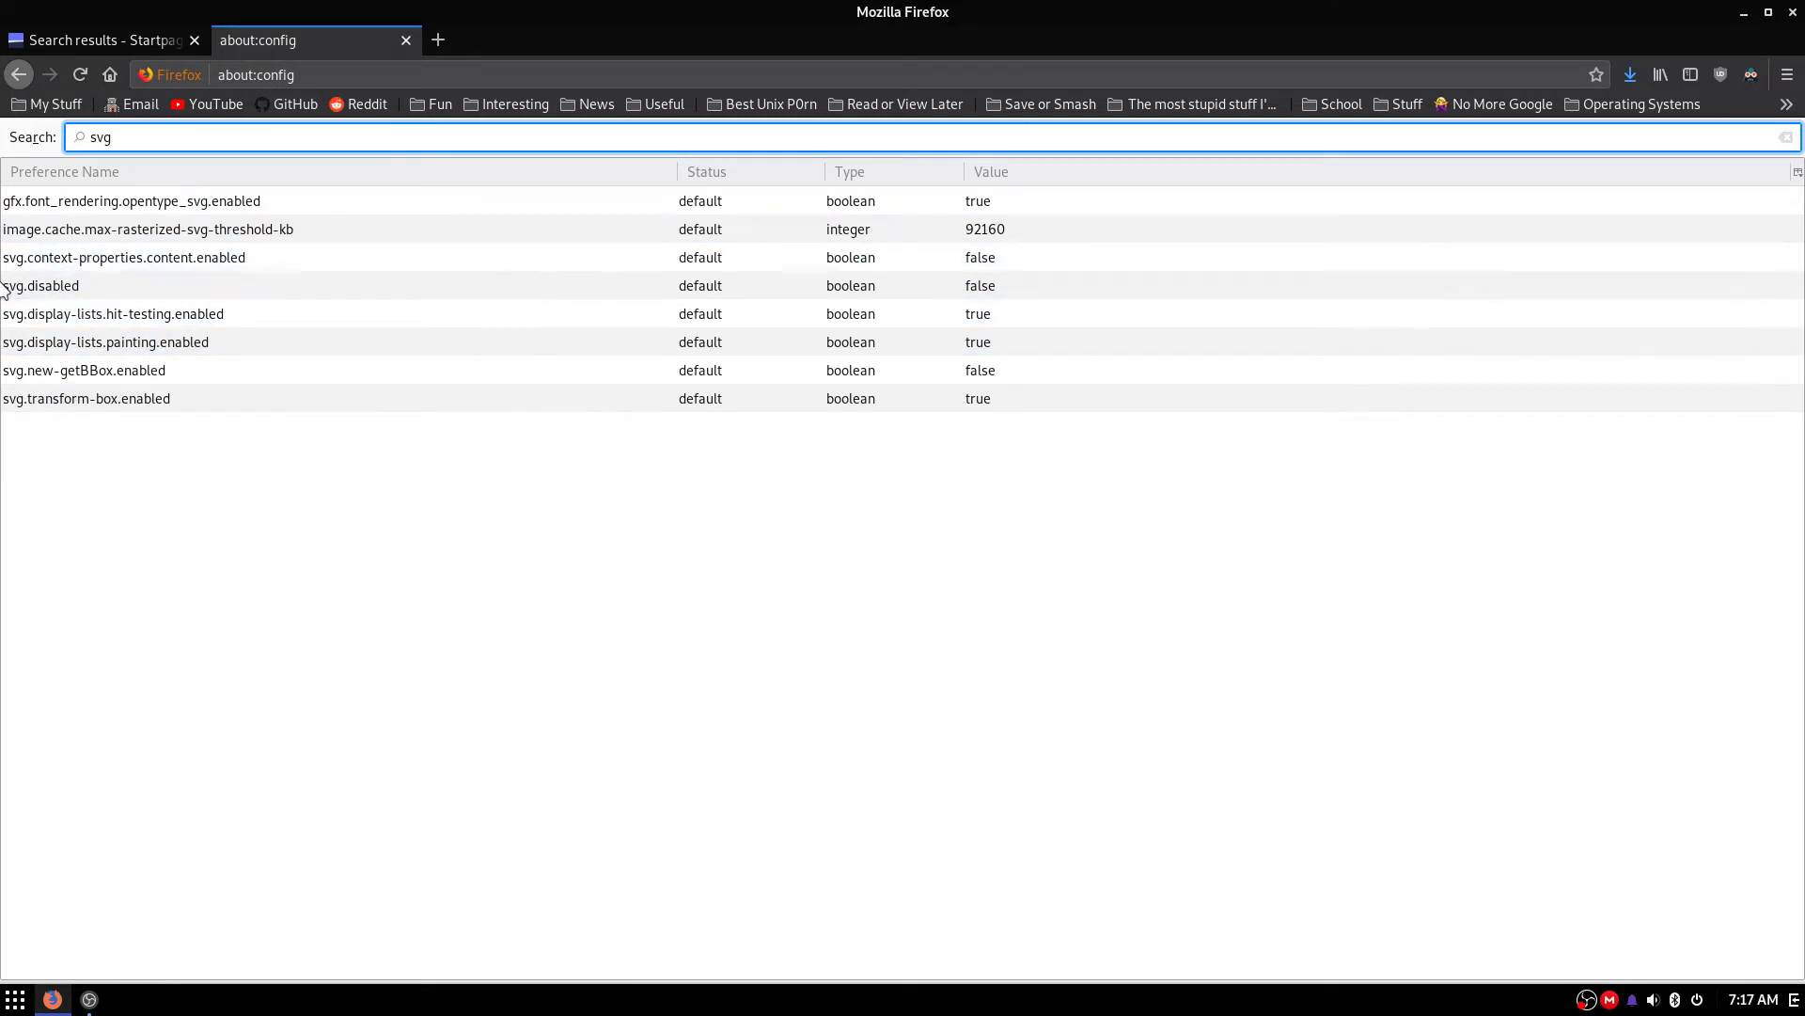
{"action": "double_click", "coordinate": [75, 266]}
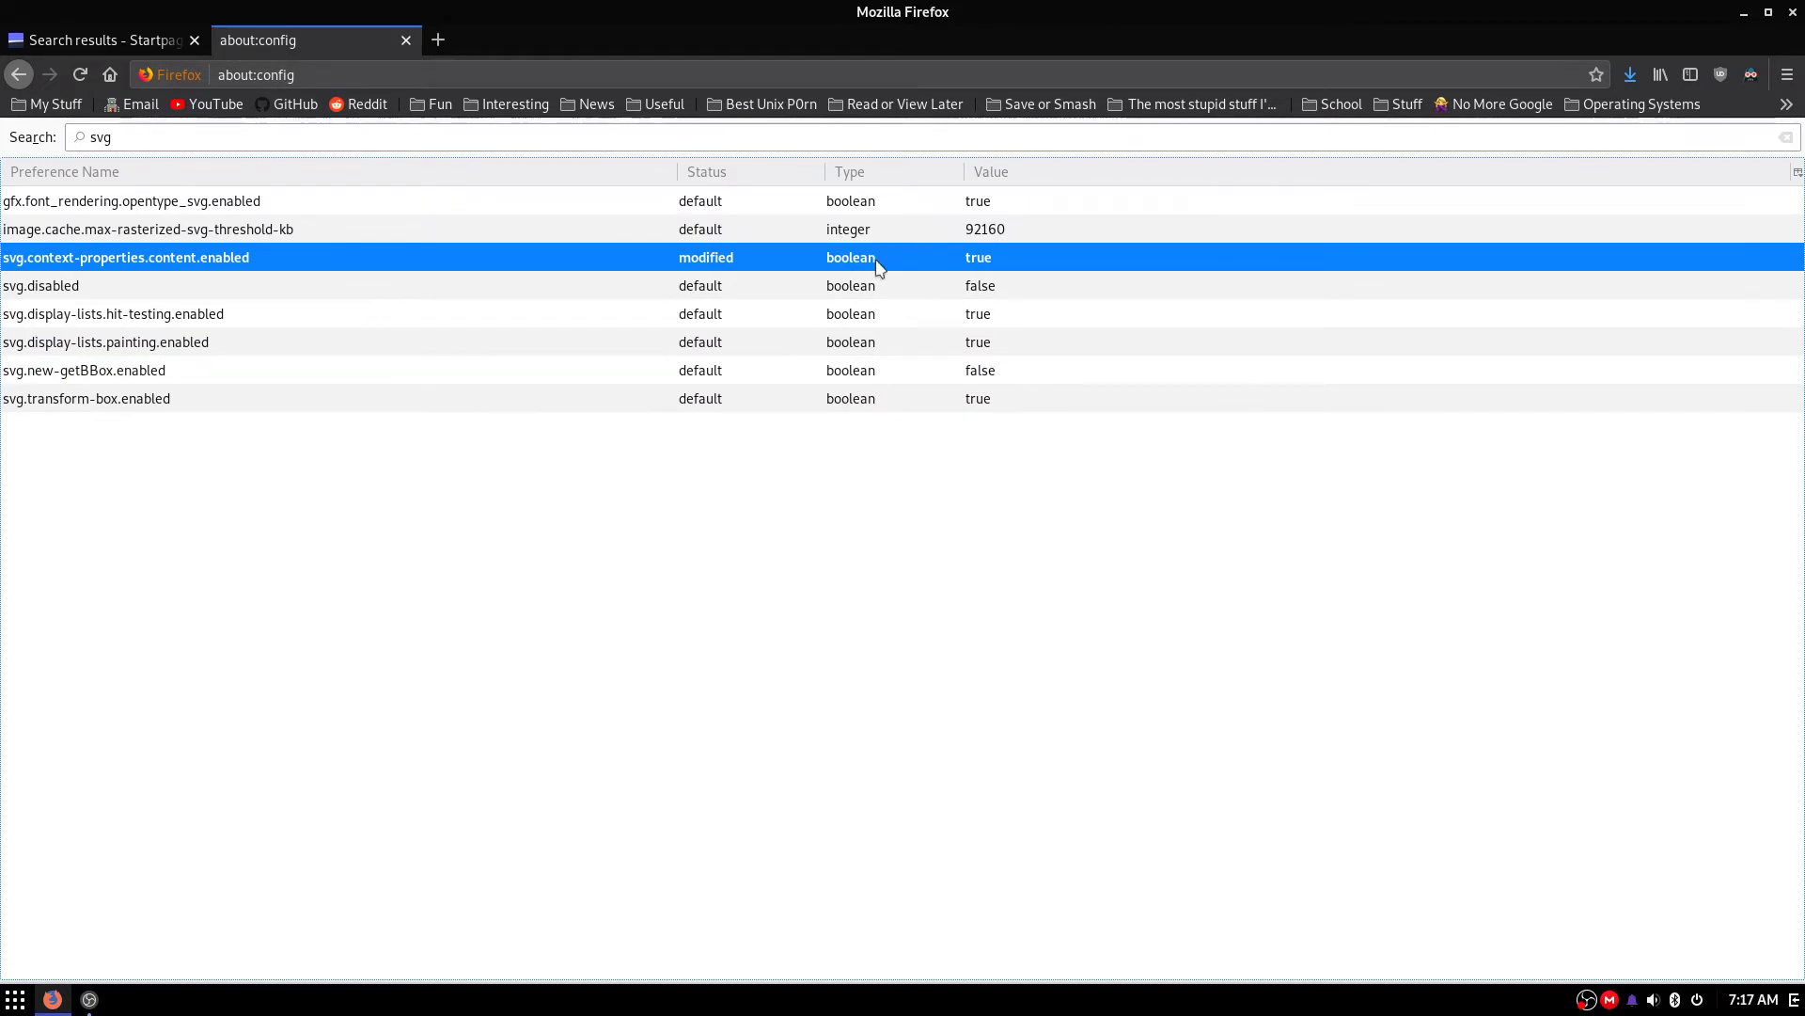
{"action": "double_click", "coordinate": [752, 273]}
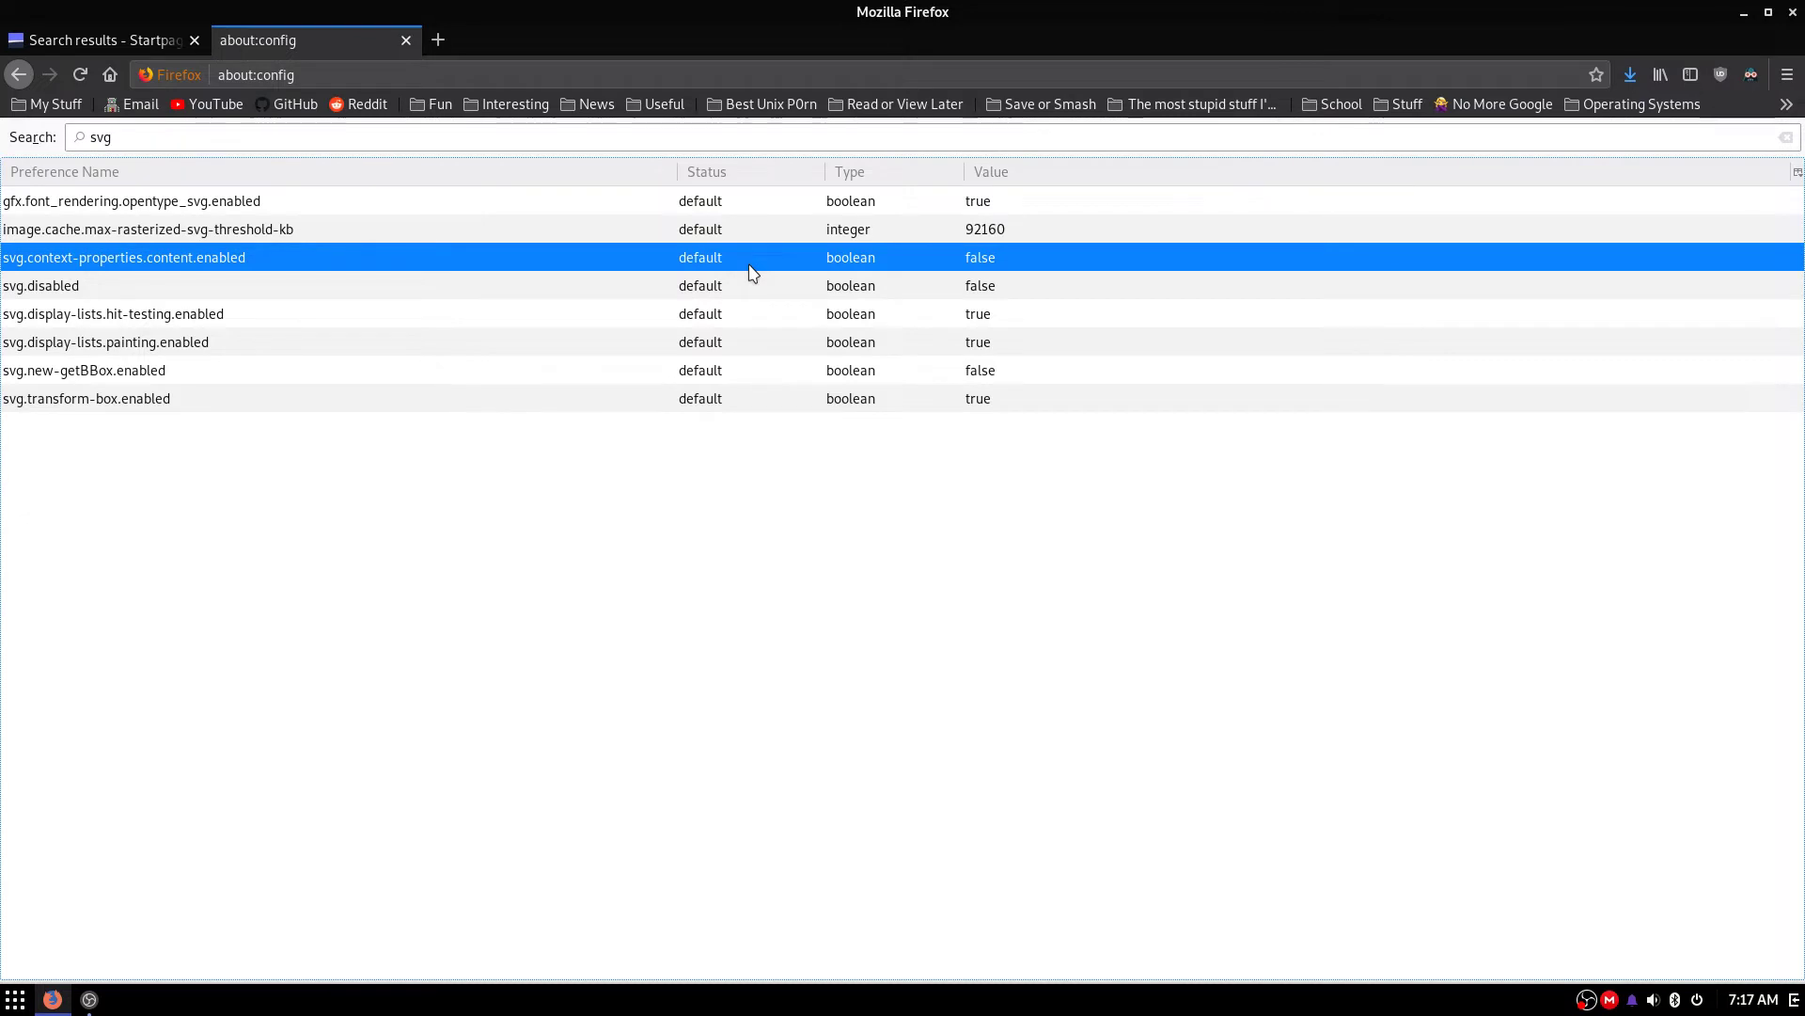
{"action": "double_click", "coordinate": [752, 273]}
{"action": "left_click", "coordinate": [207, 132]}
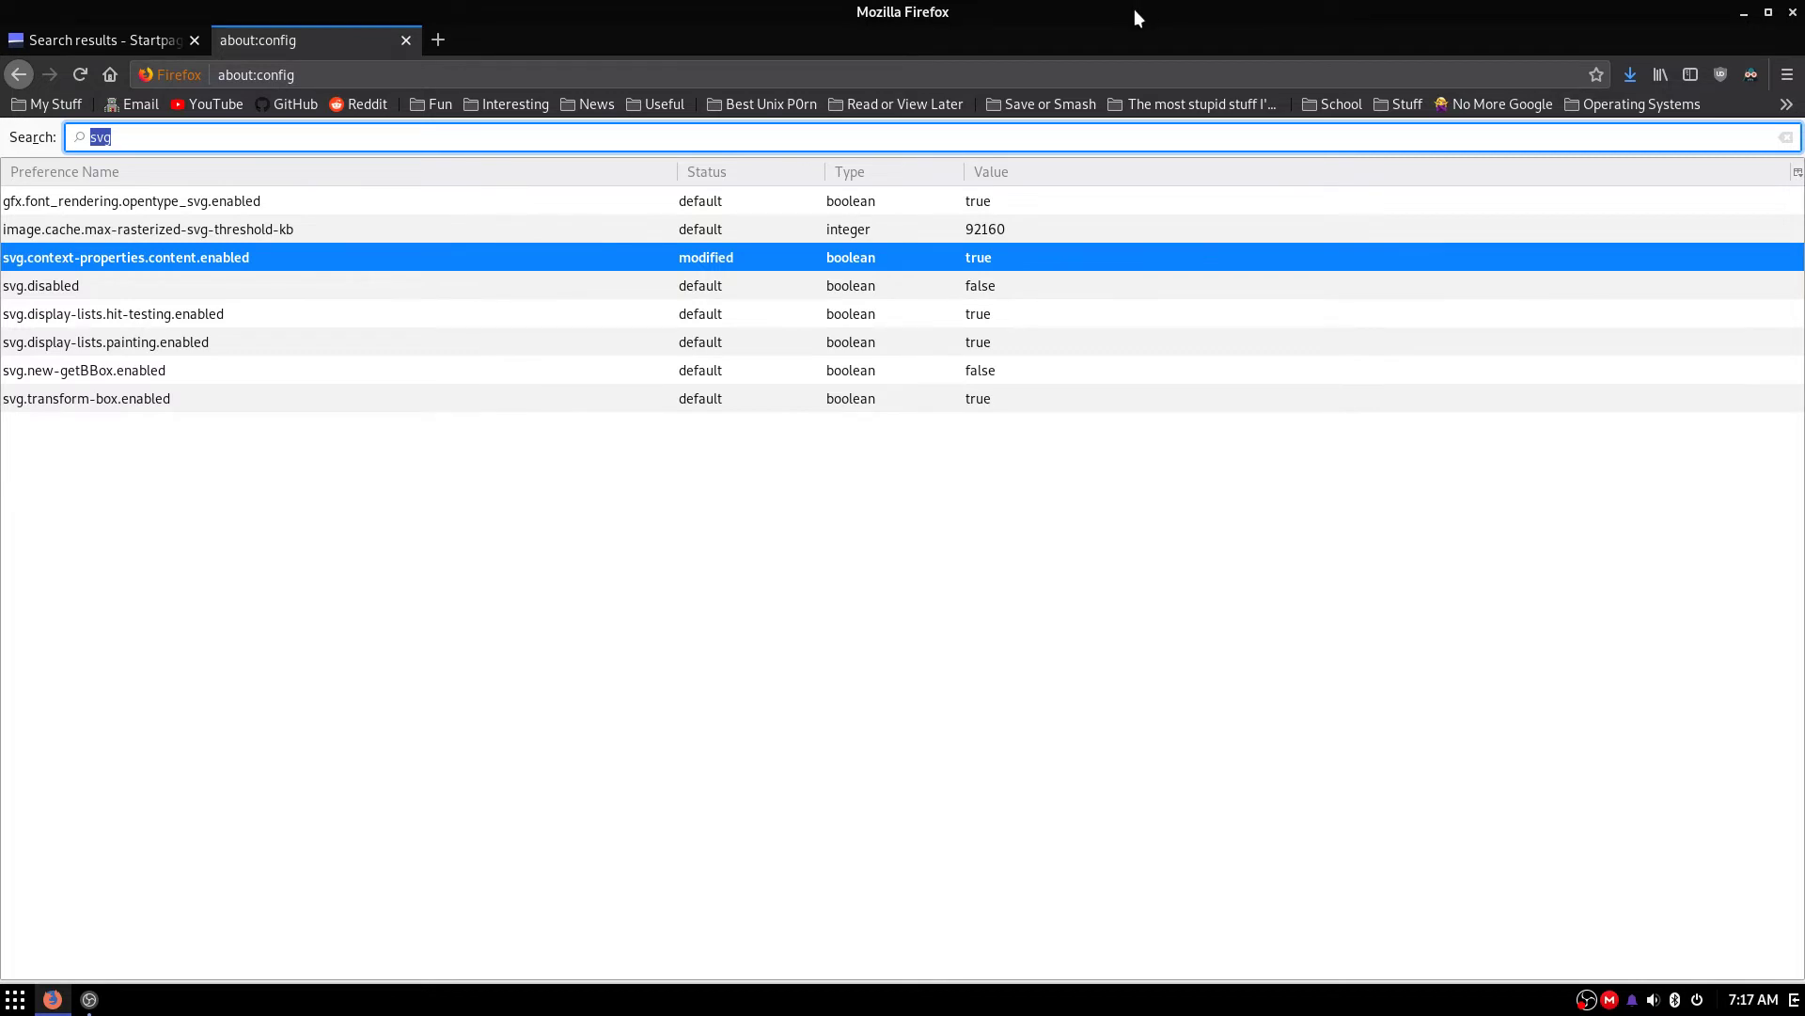
Open Customize Firefox and drag the Synced Tabs button onto the bookmarks toolbar.
{"action": "left_click", "coordinate": [1787, 74]}
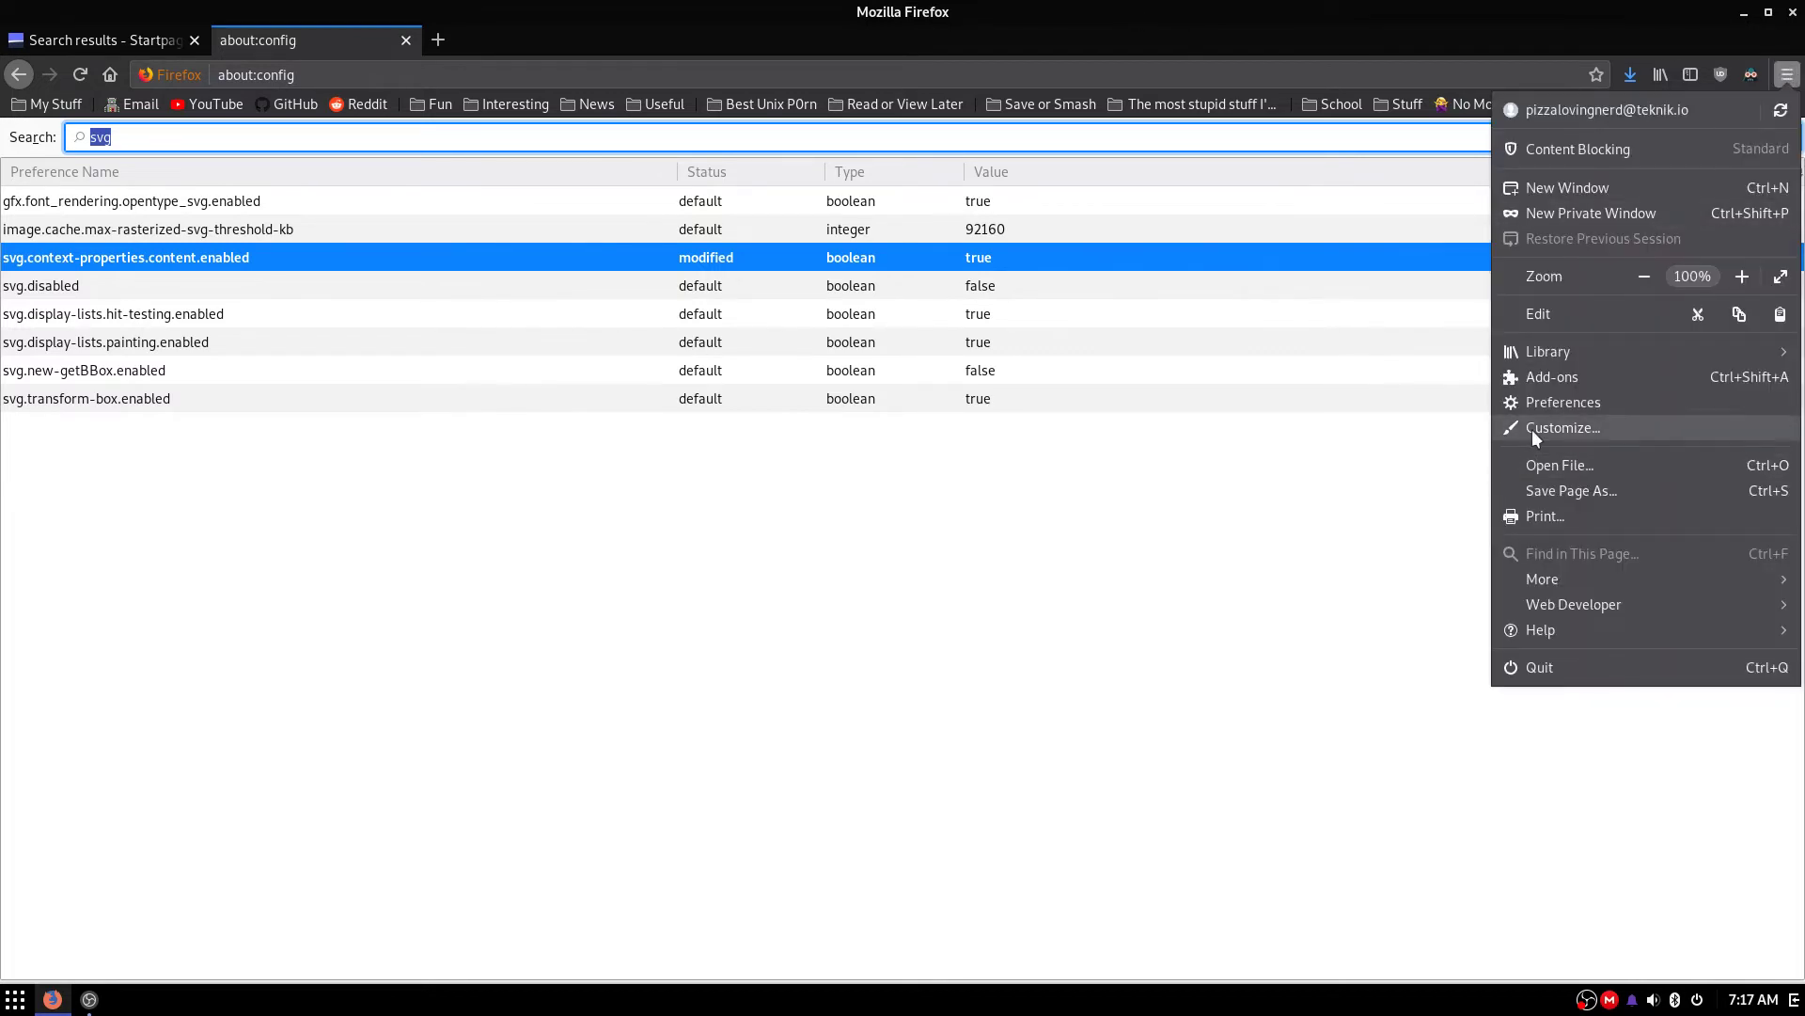
{"action": "left_click", "coordinate": [1561, 427]}
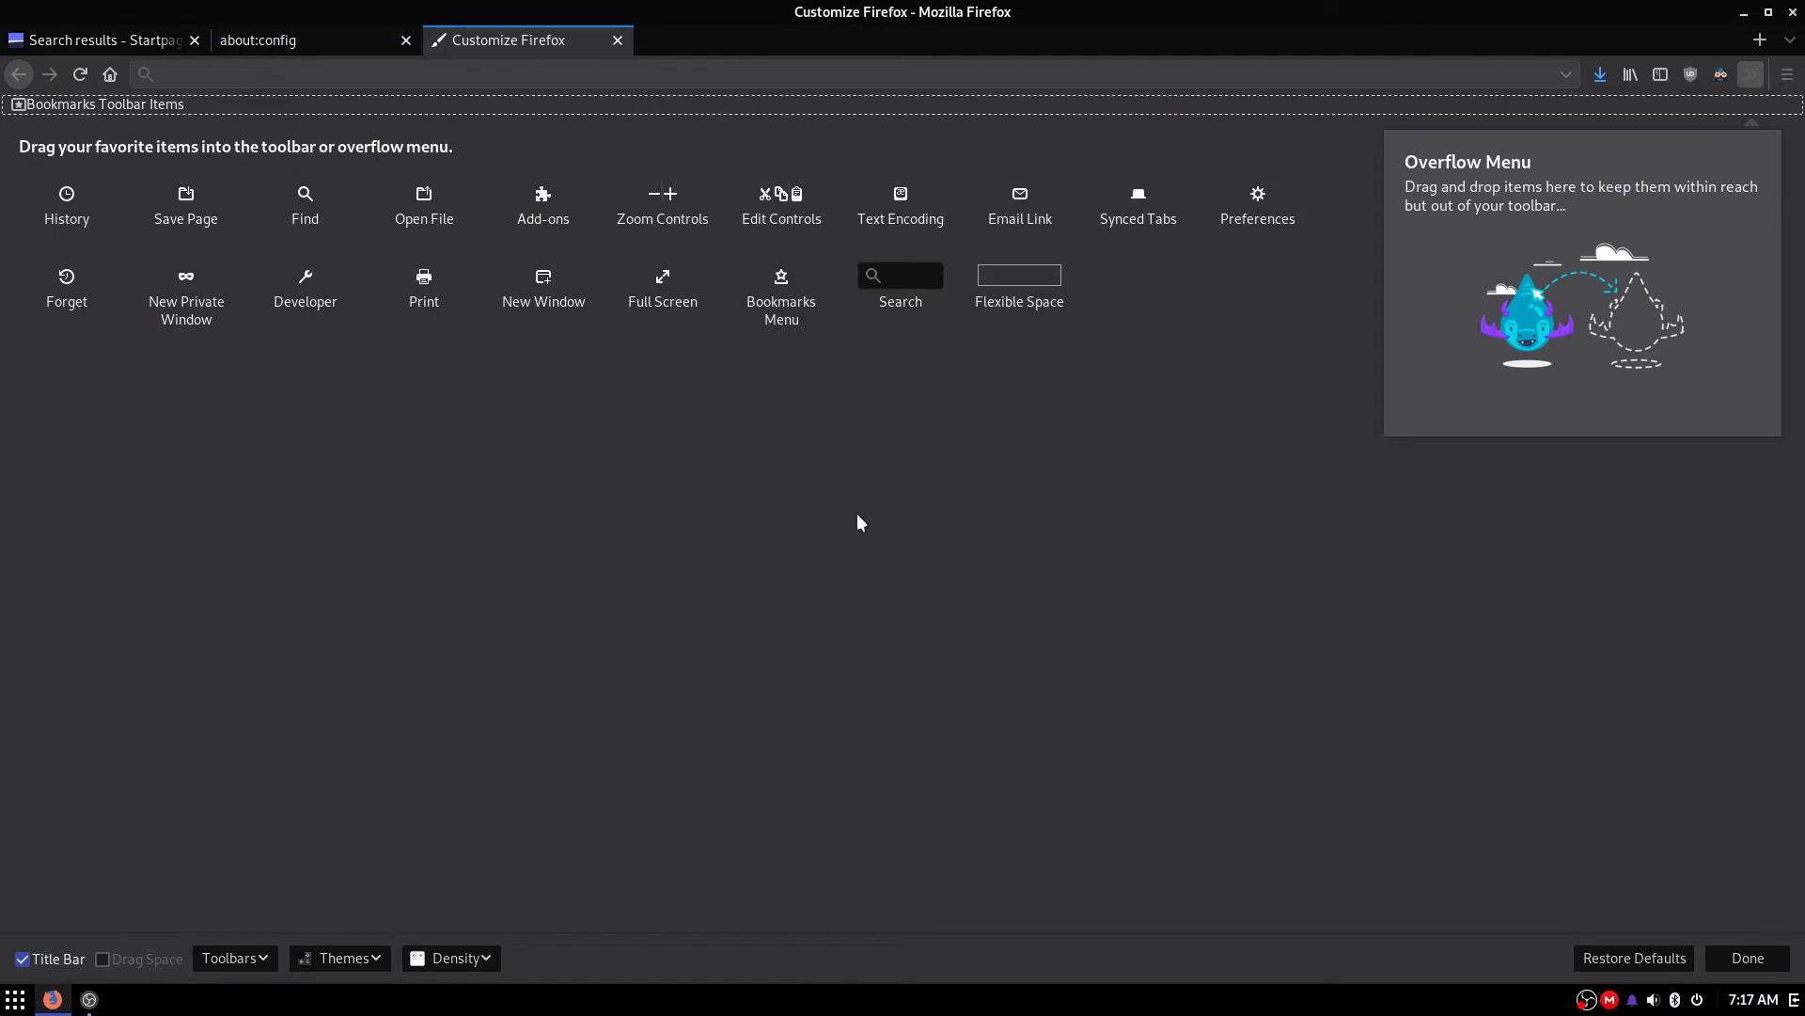
{"action": "left_click_drag", "start_coordinate": [1024, 277], "coordinate": [973, 291]}
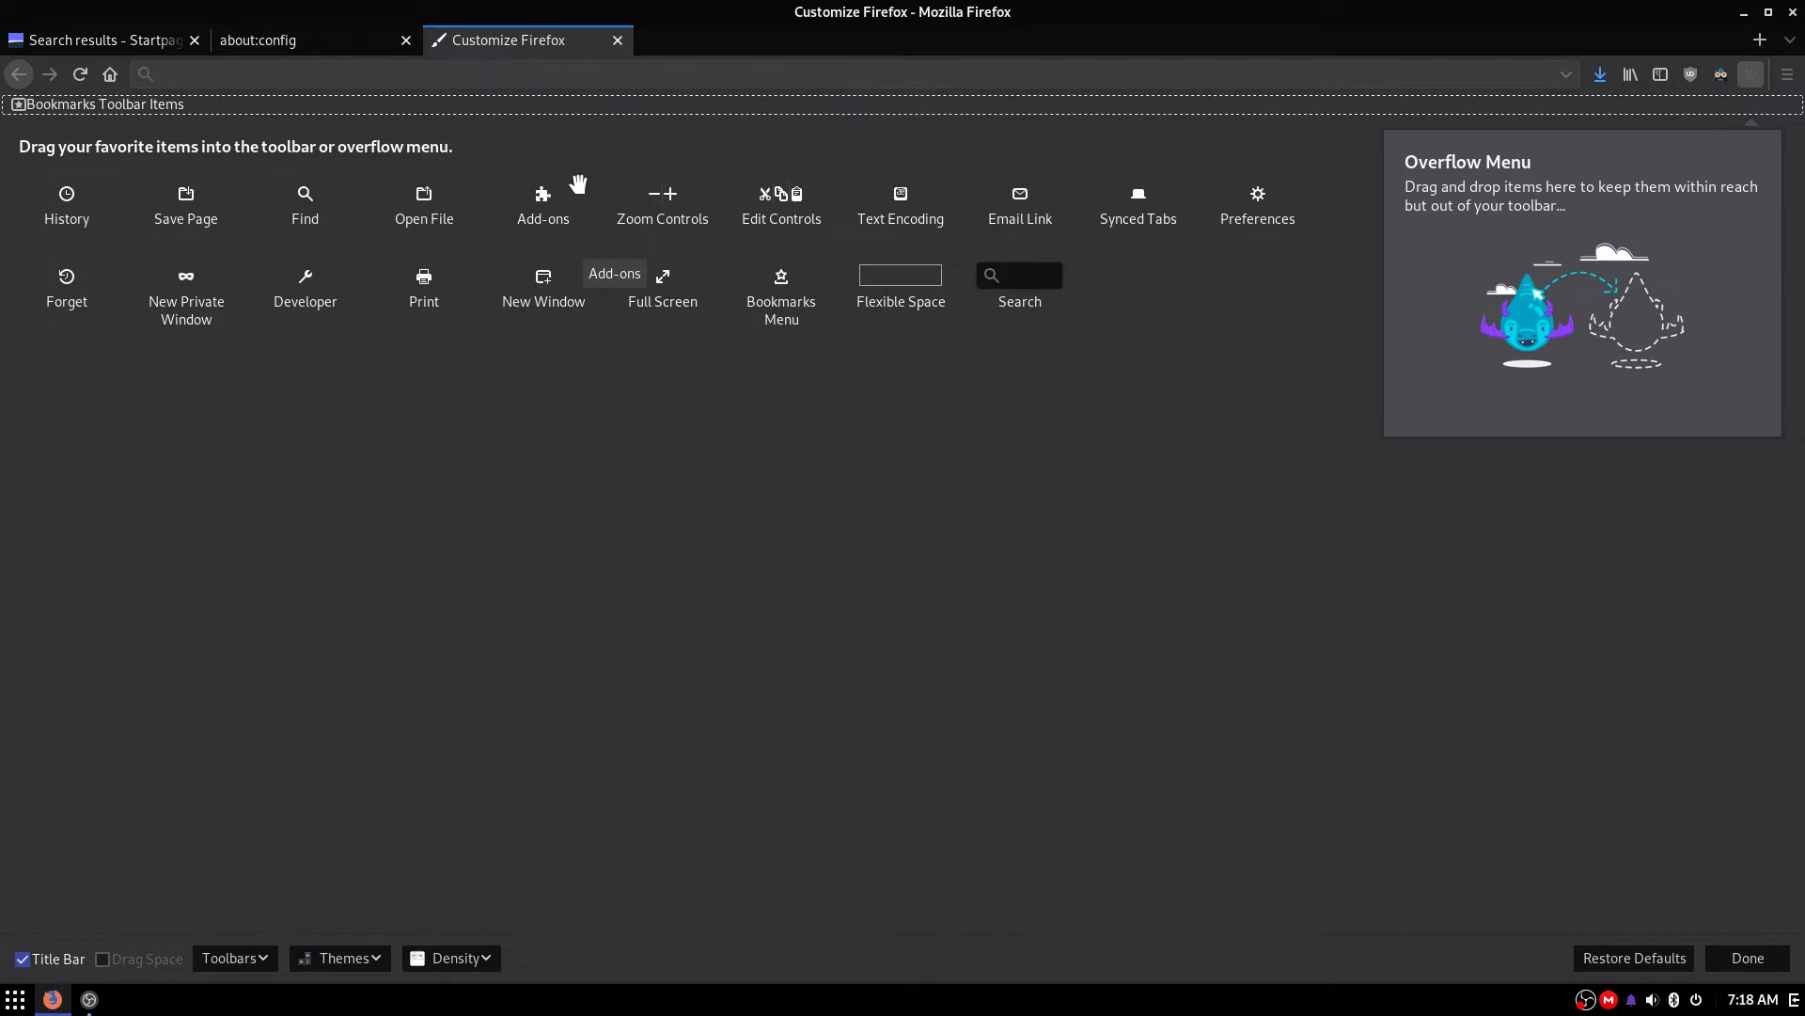
{"action": "left_click_drag", "start_coordinate": [1135, 201], "coordinate": [330, 105]}
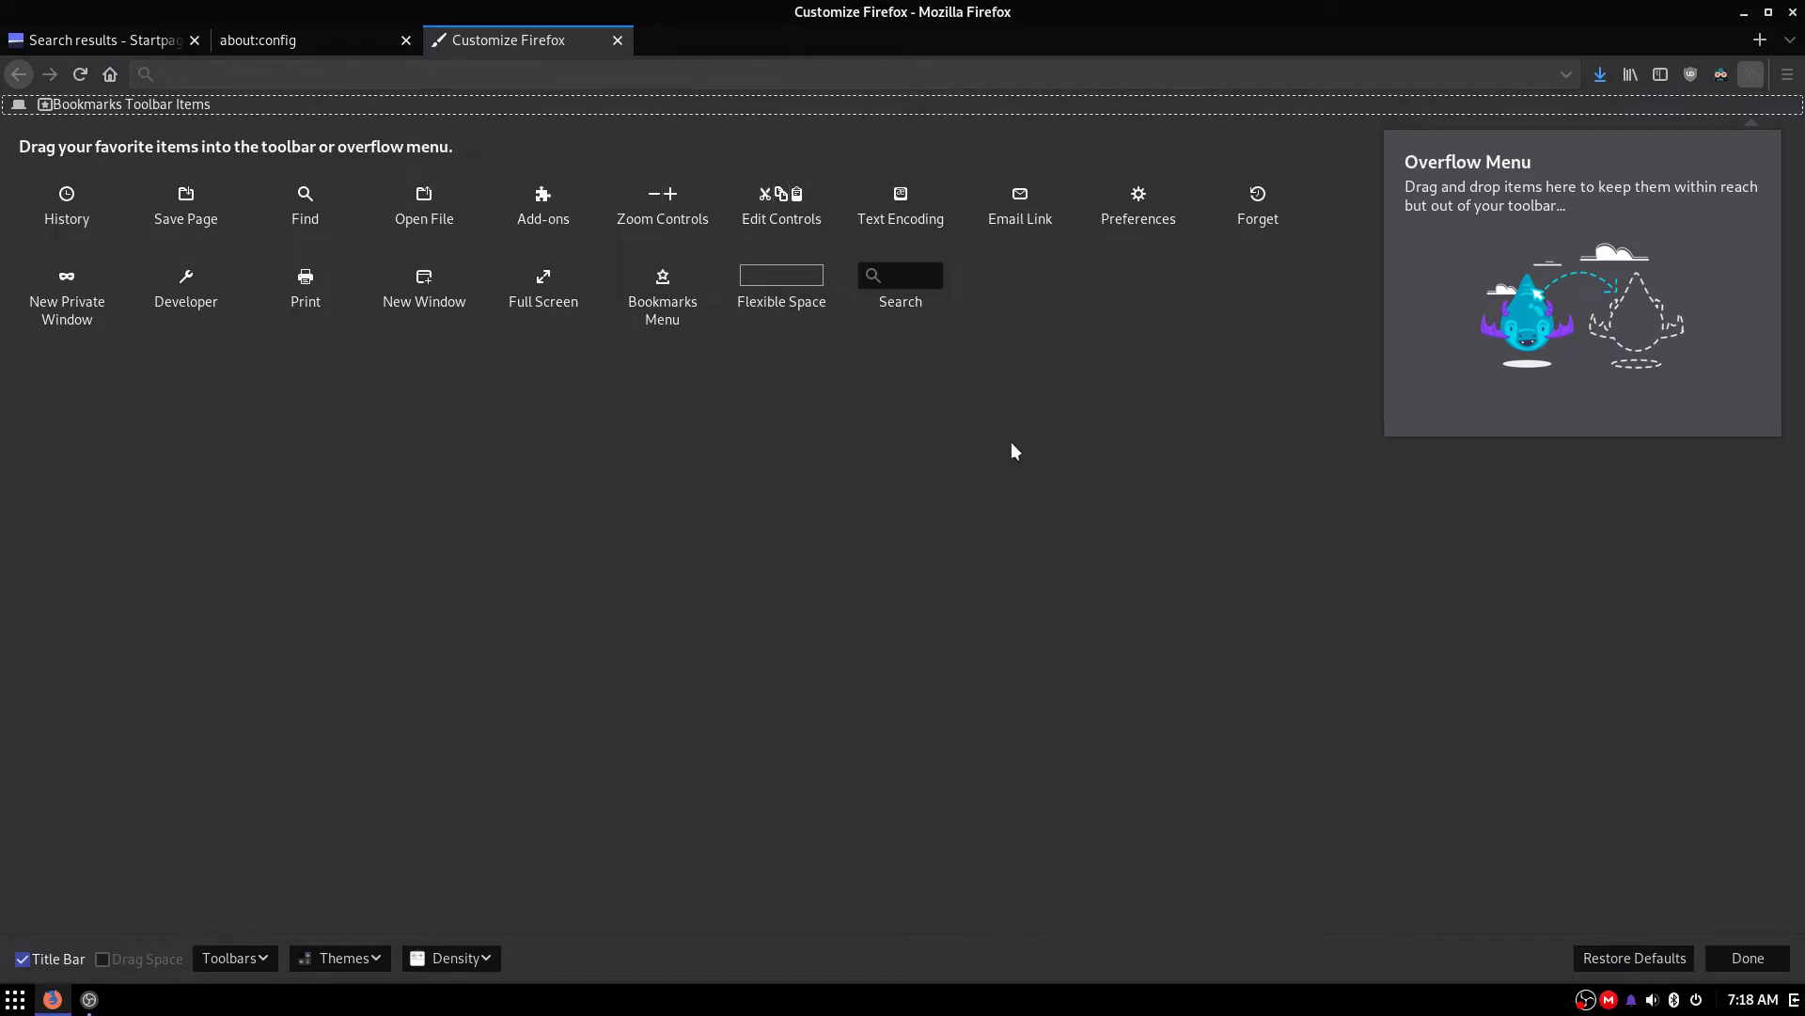
Check the synced tabs list, then move the button into the main toolbar and close Customize.
{"action": "left_click", "coordinate": [265, 35]}
{"action": "left_click", "coordinate": [28, 107]}
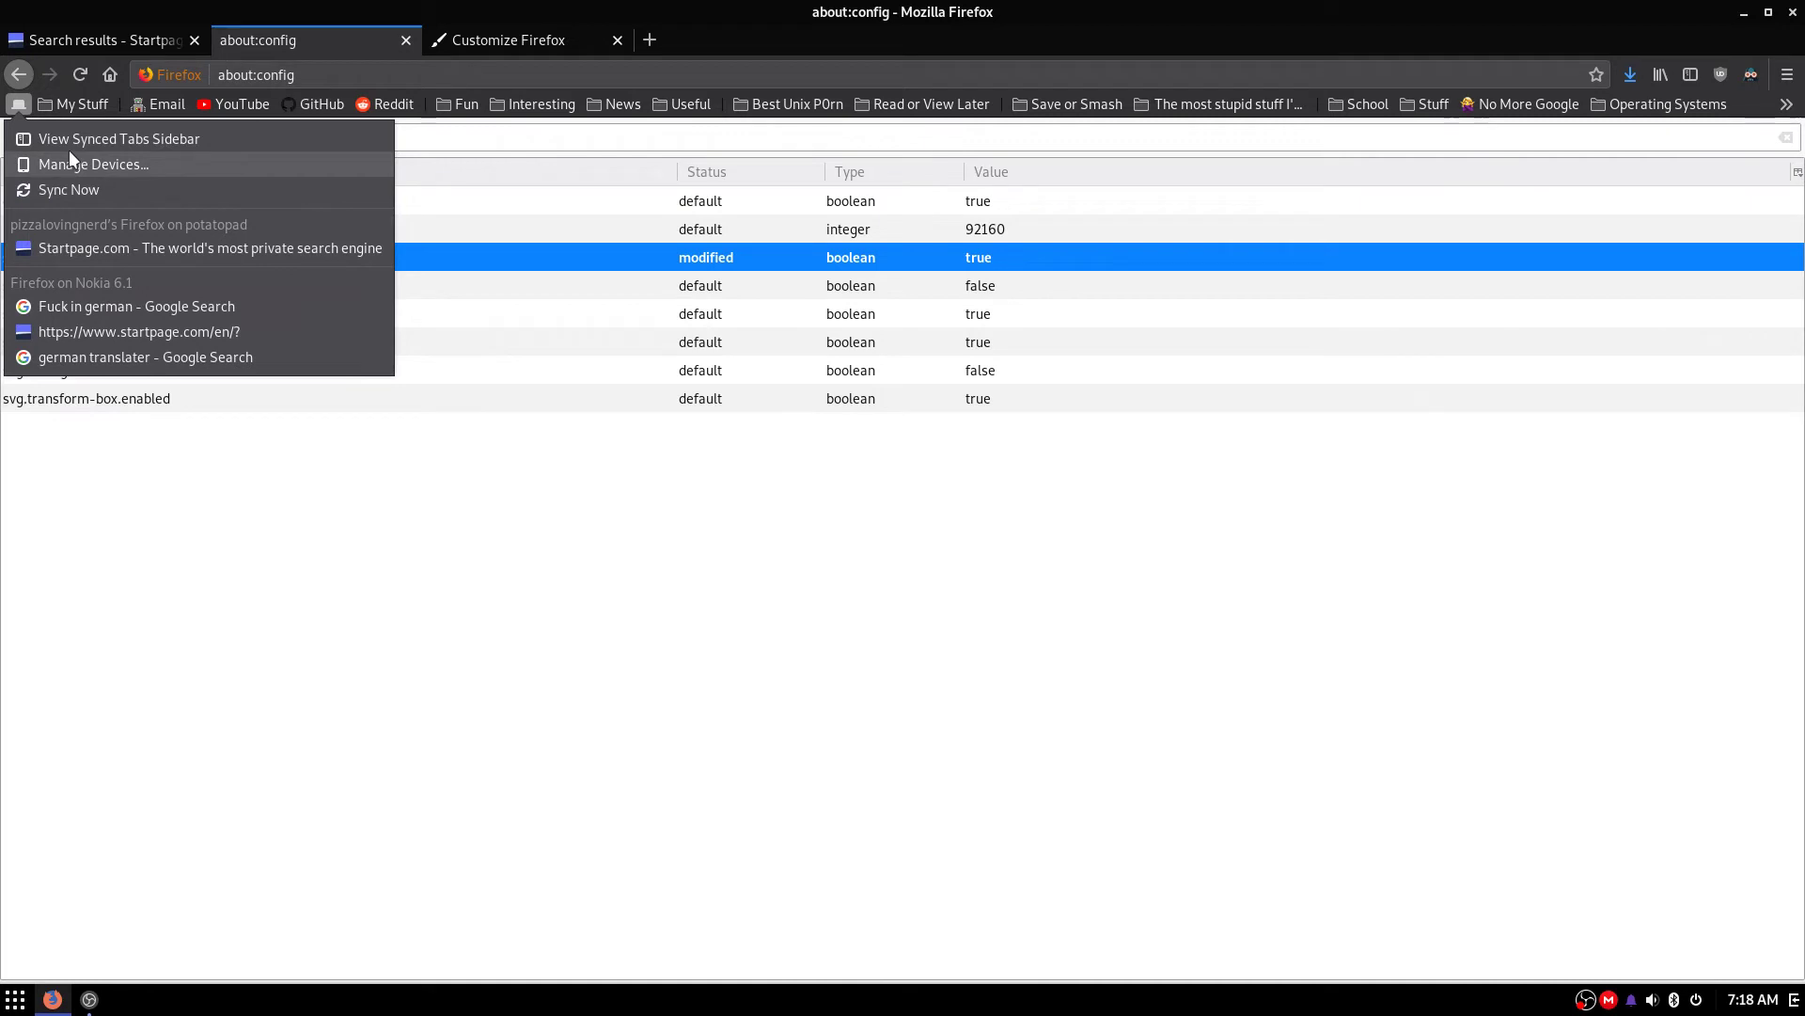
{"action": "left_click", "coordinate": [505, 405]}
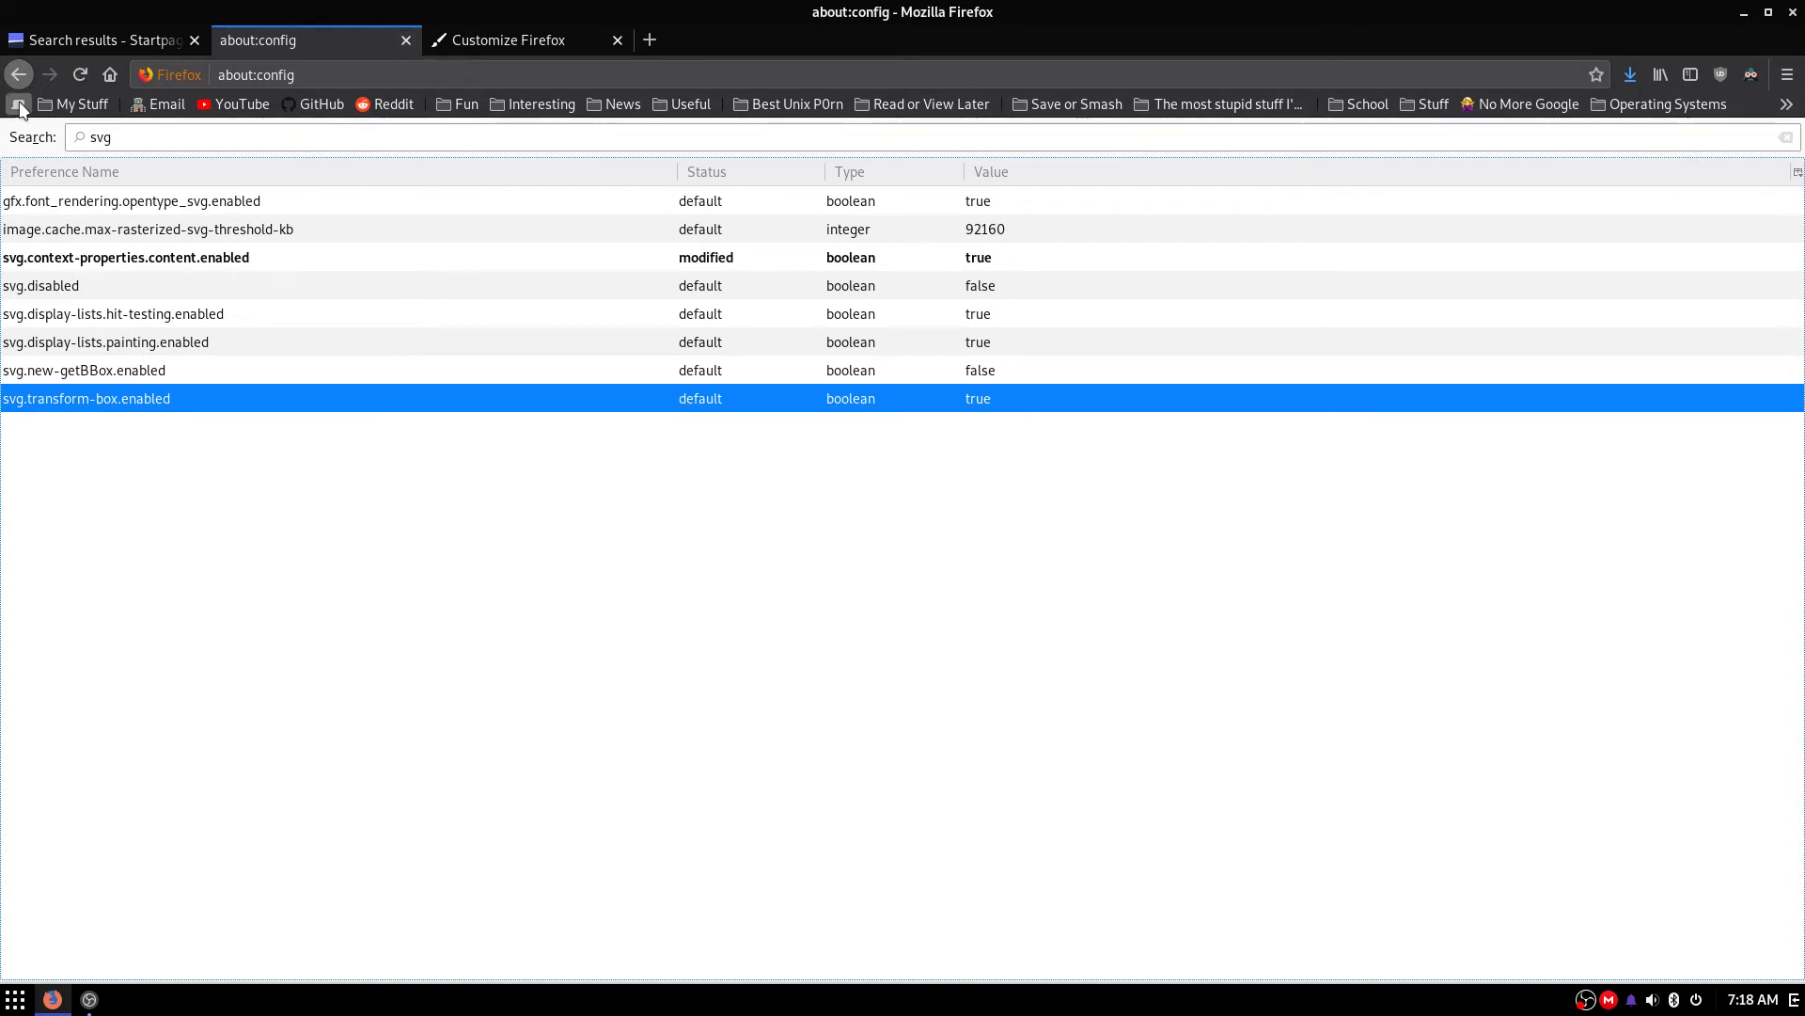
{"action": "left_click", "coordinate": [515, 33]}
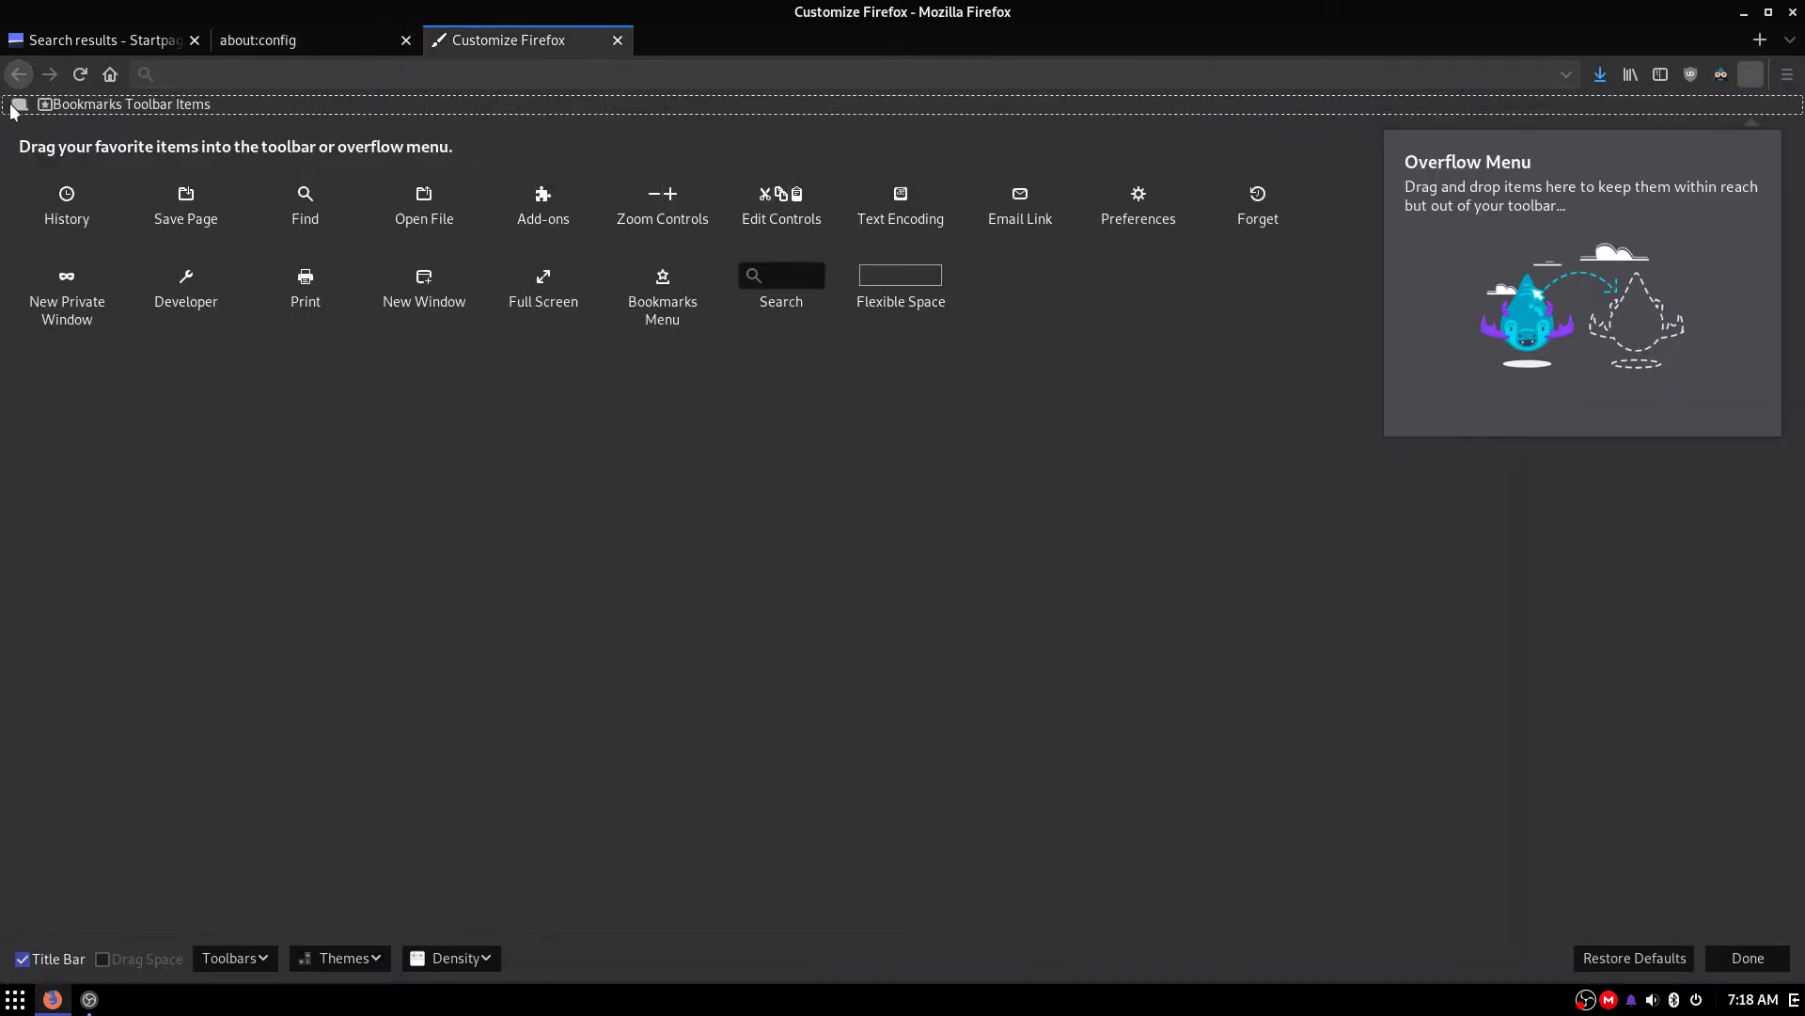
{"action": "left_click_drag", "start_coordinate": [1784, 42], "coordinate": [1599, 76]}
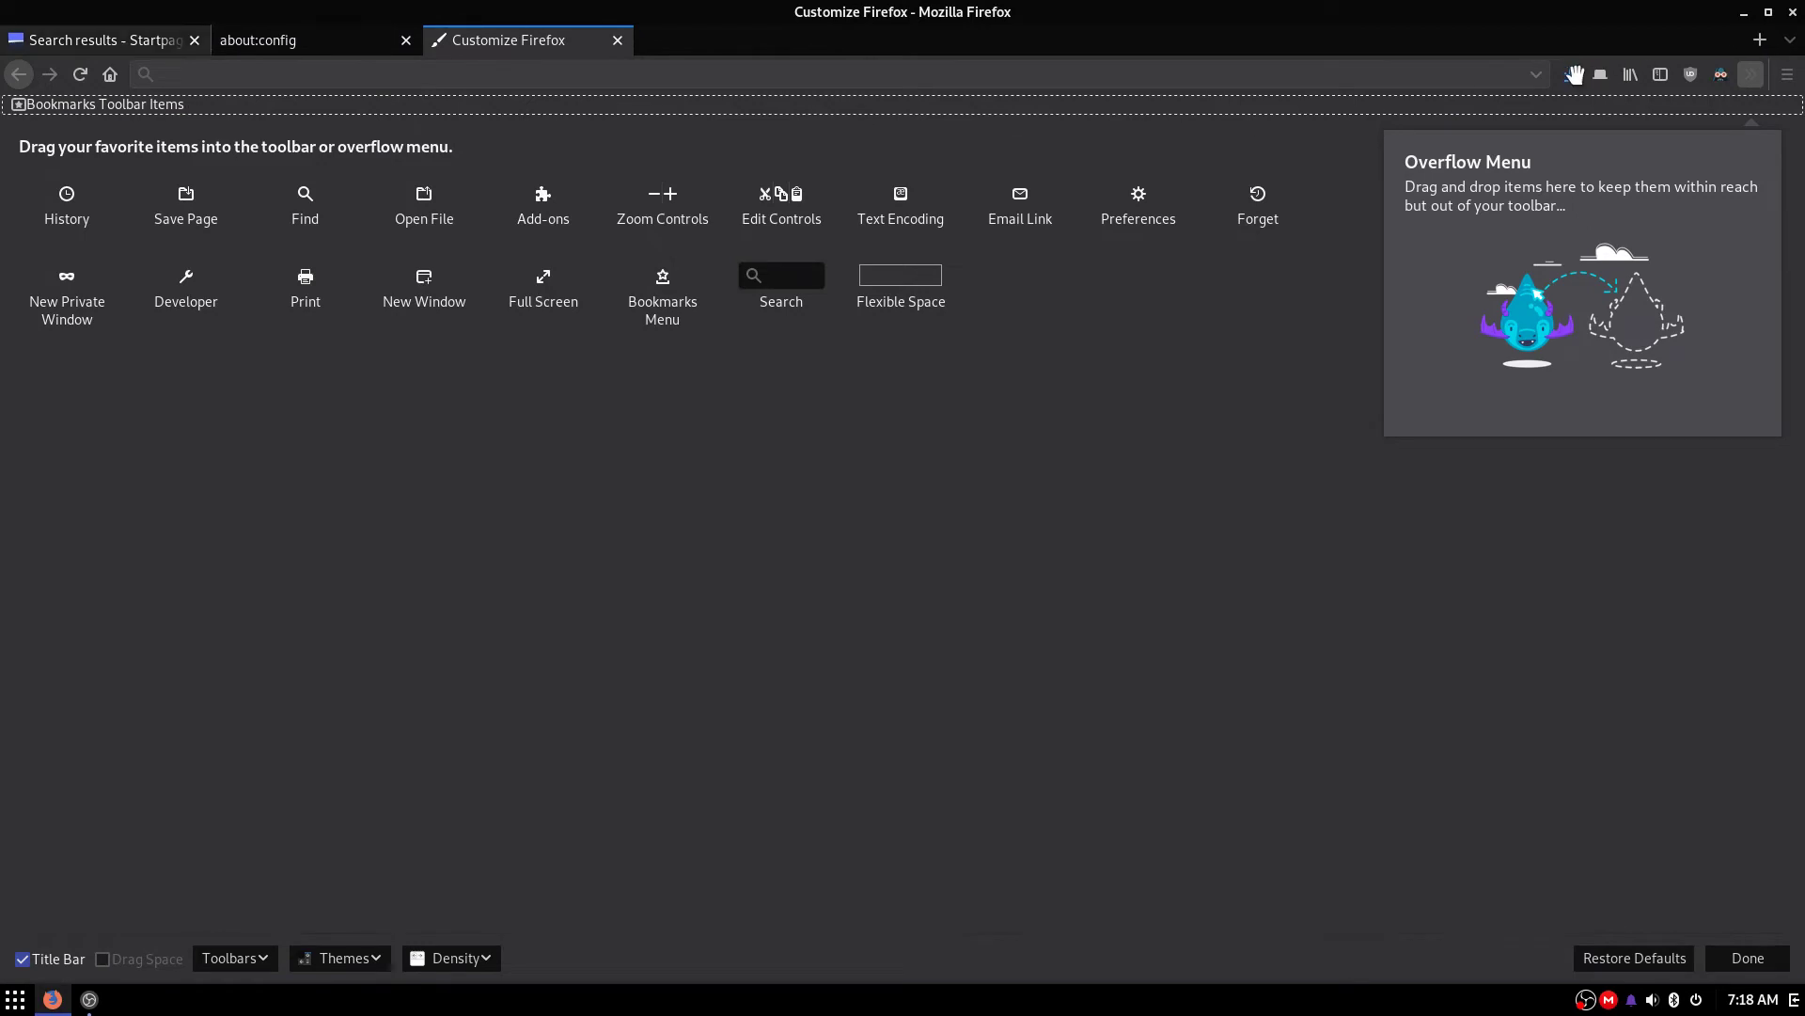
{"action": "left_click", "coordinate": [618, 40]}
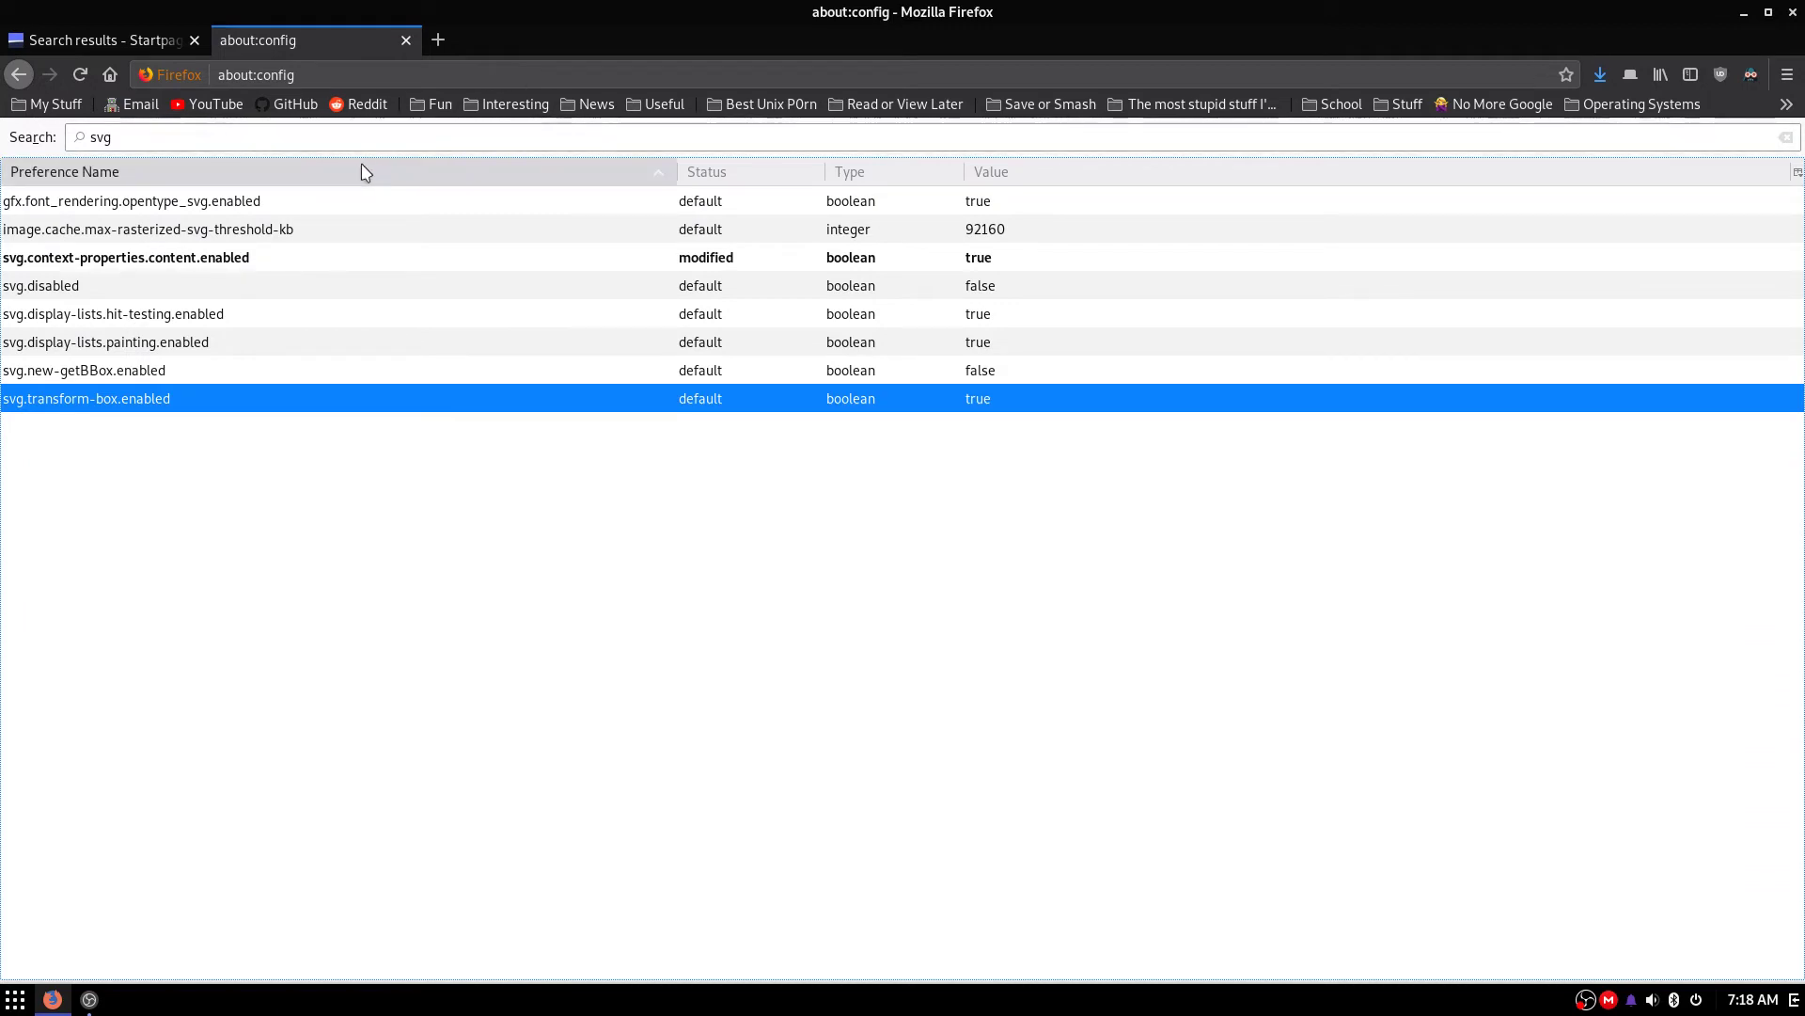
Find browser.tabs.tabClipWidth and change its value from 140 to 83.
{"action": "left_click", "coordinate": [335, 138]}
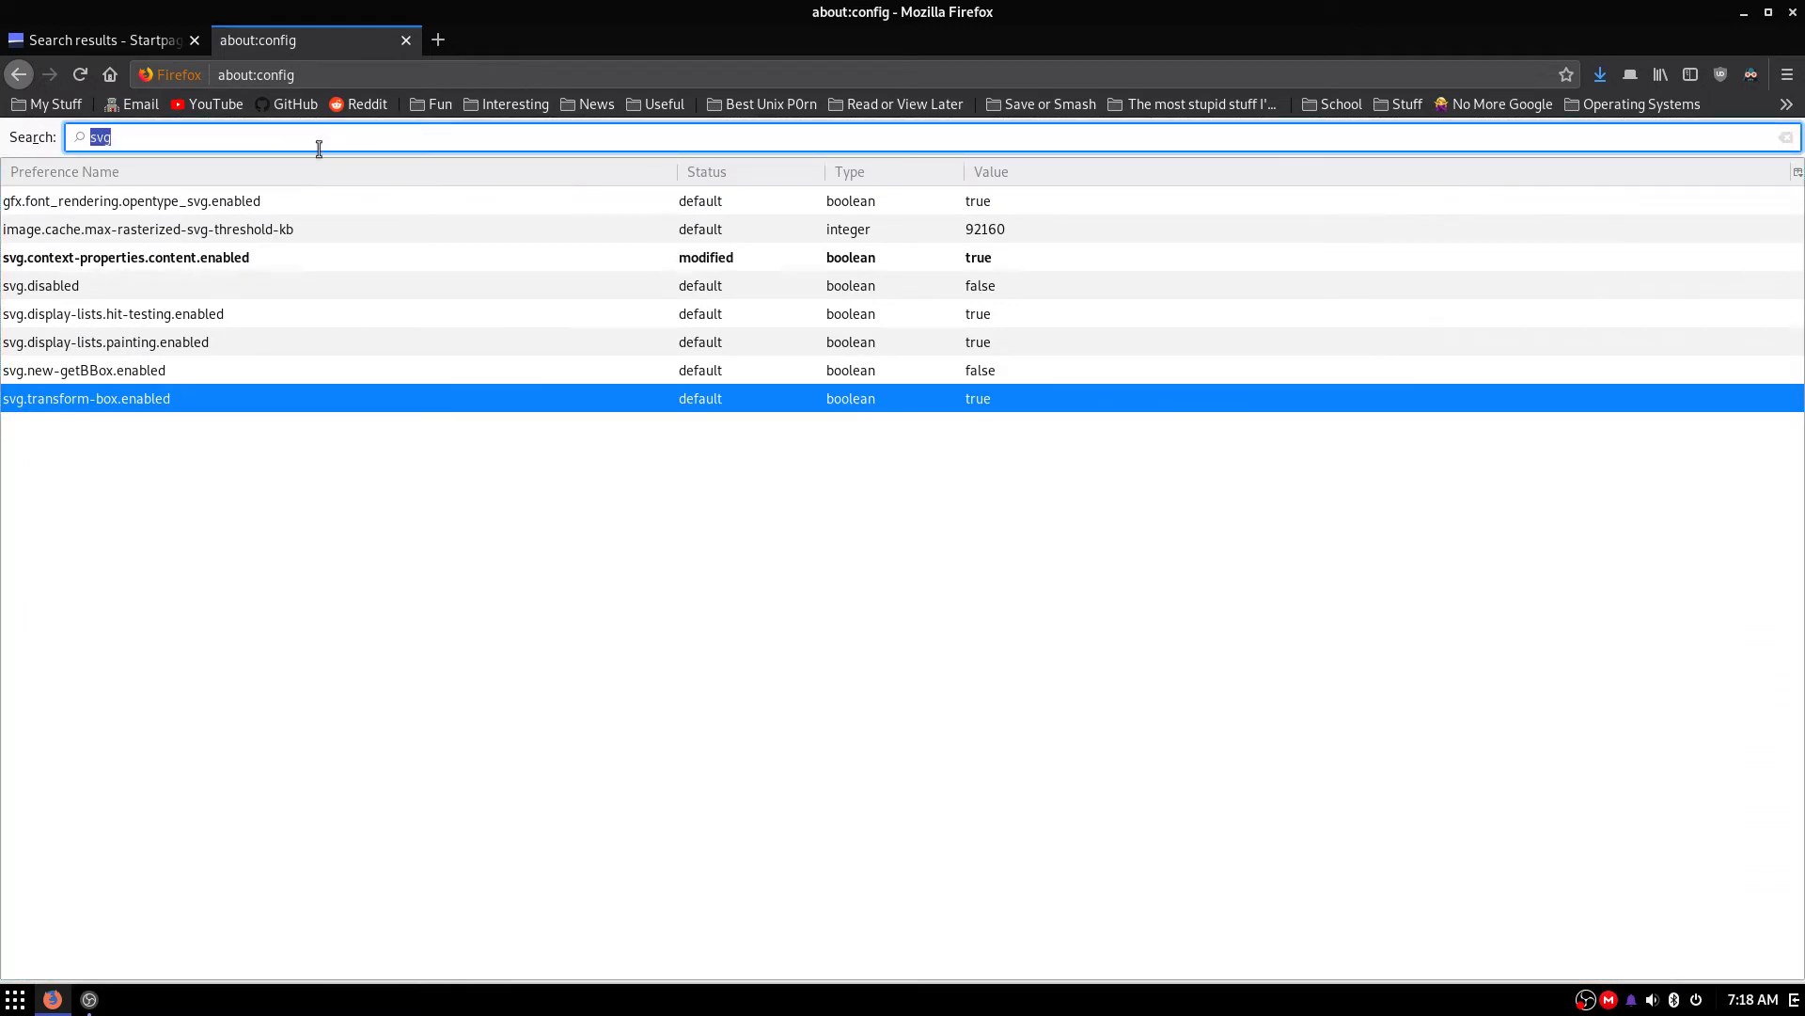
{"action": "type", "text": "b"}
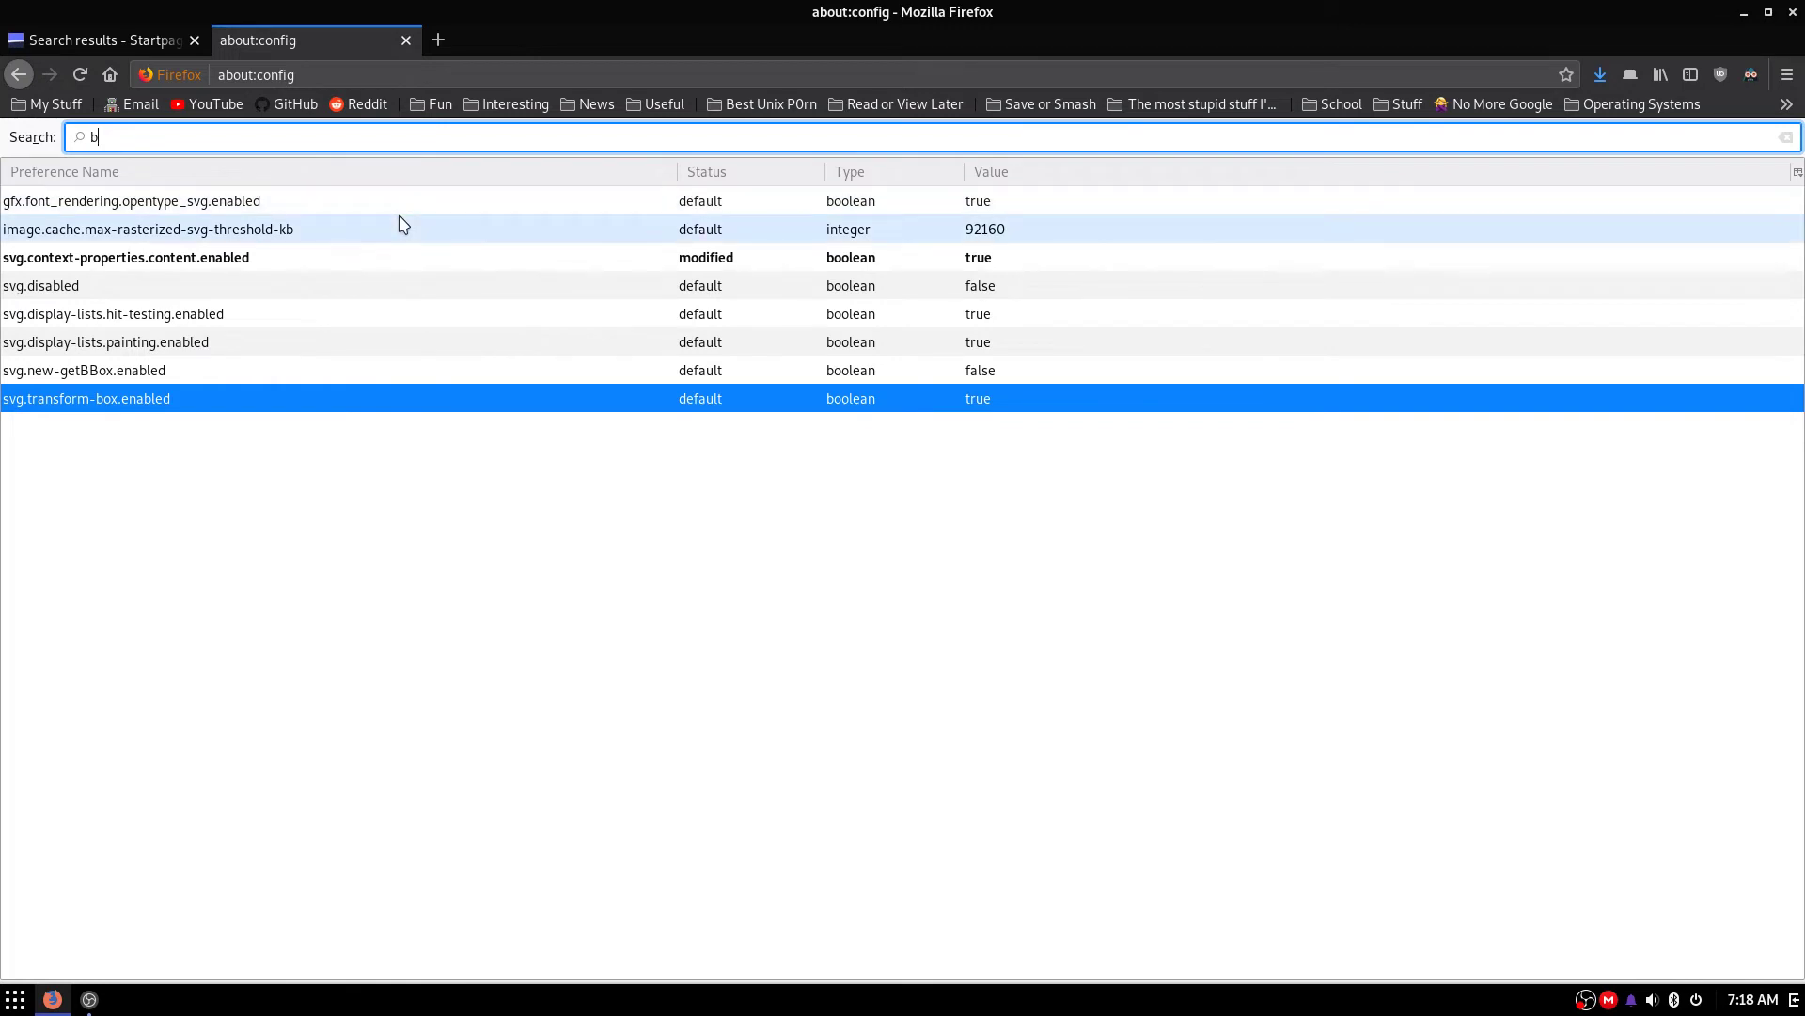
{"action": "type", "text": "rowser.tabs.clip"}
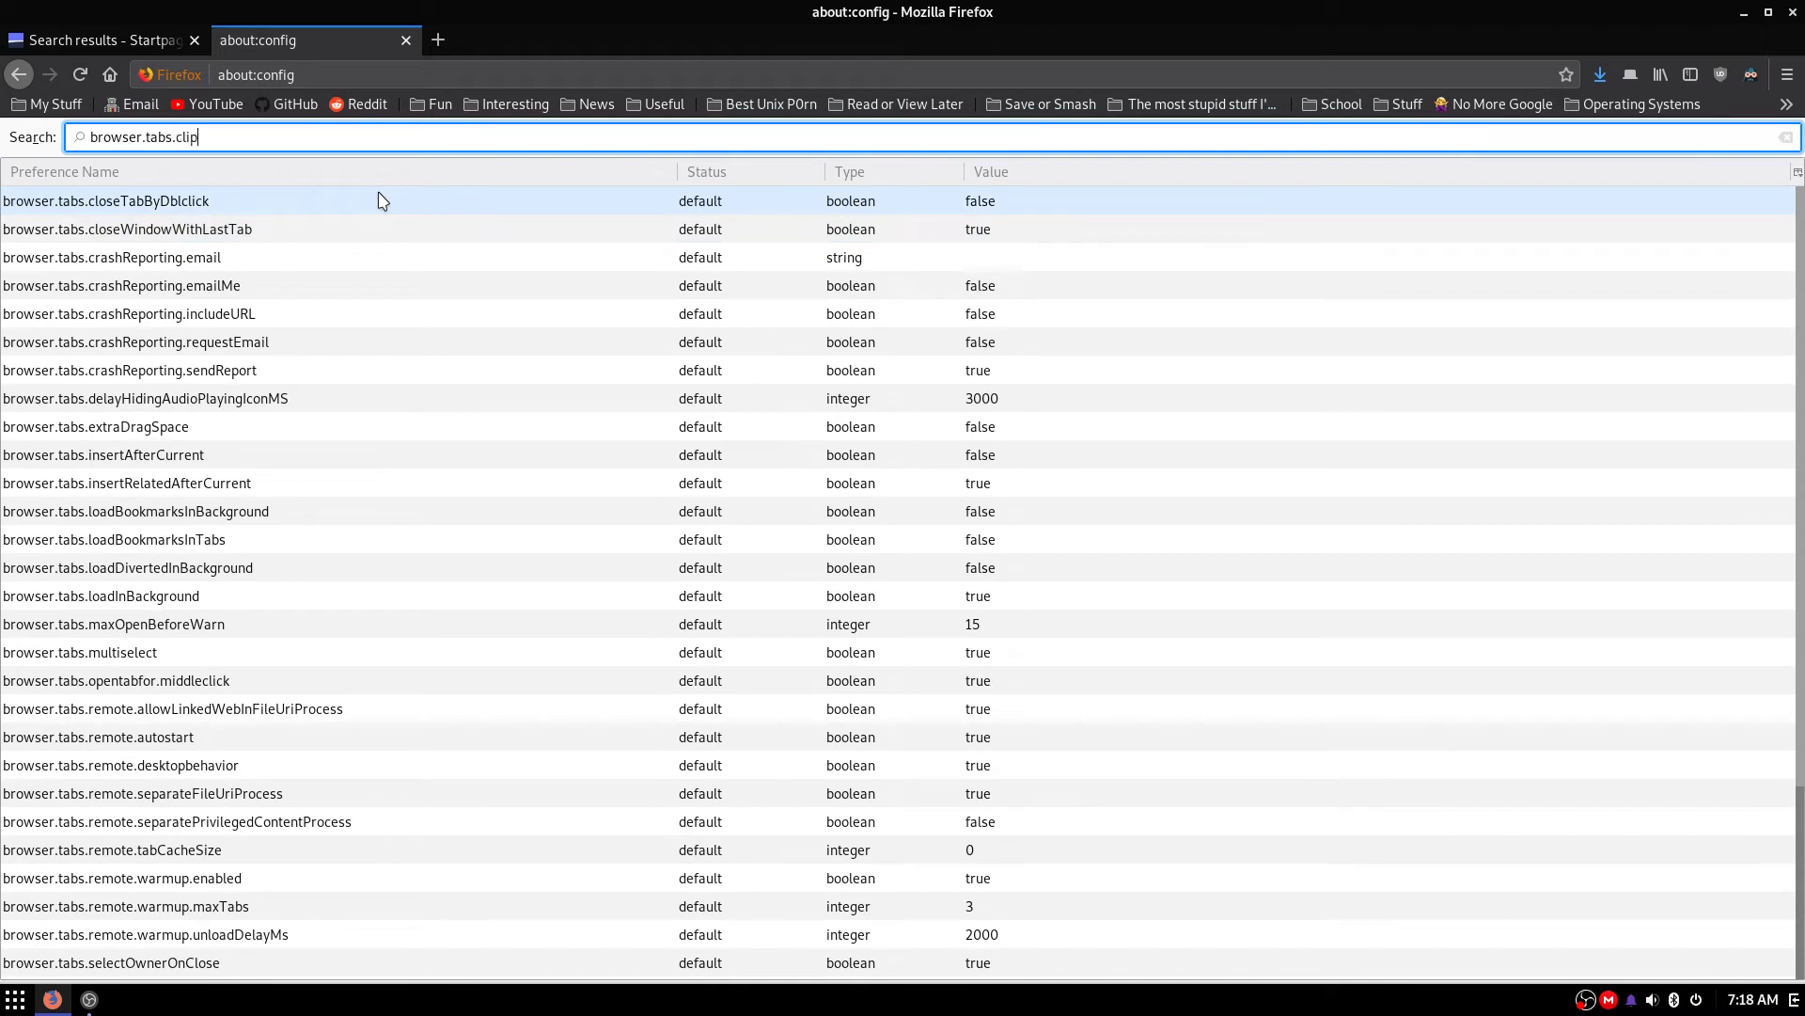
{"action": "key", "text": "BackSpace"}
{"action": "key", "text": "BackSpace"}
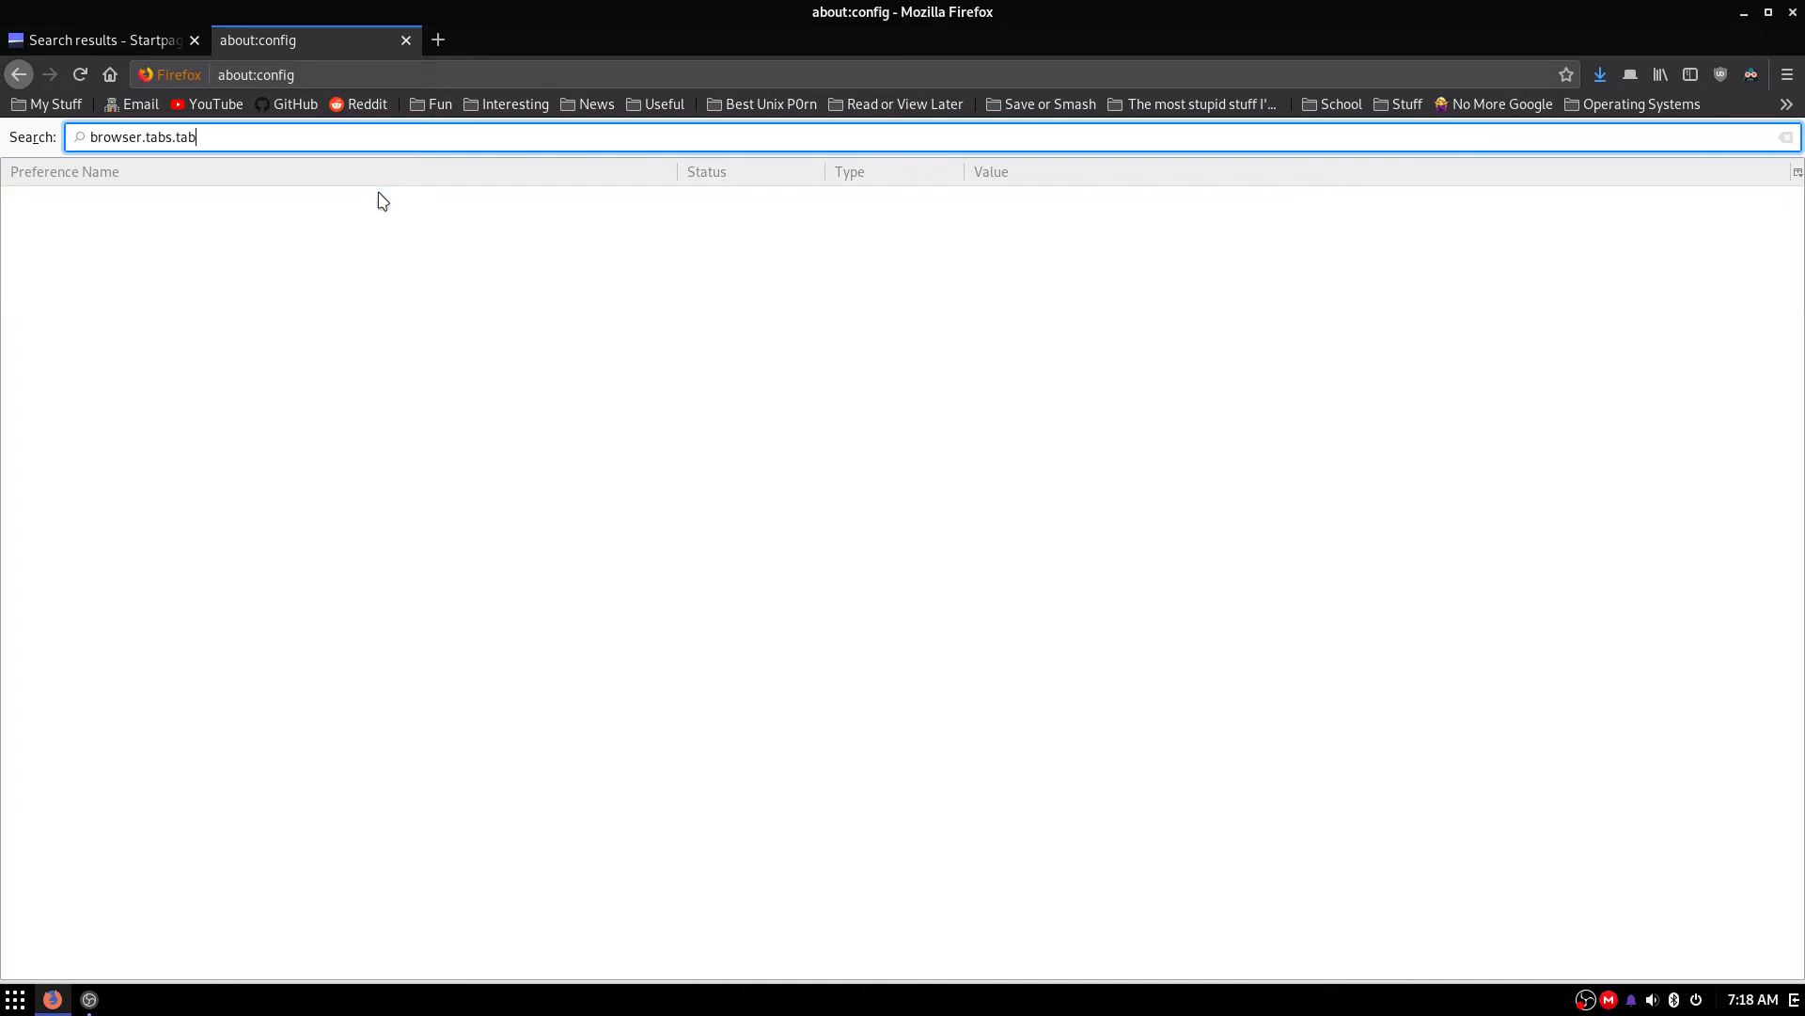
{"action": "type", "text": "pWidth"}
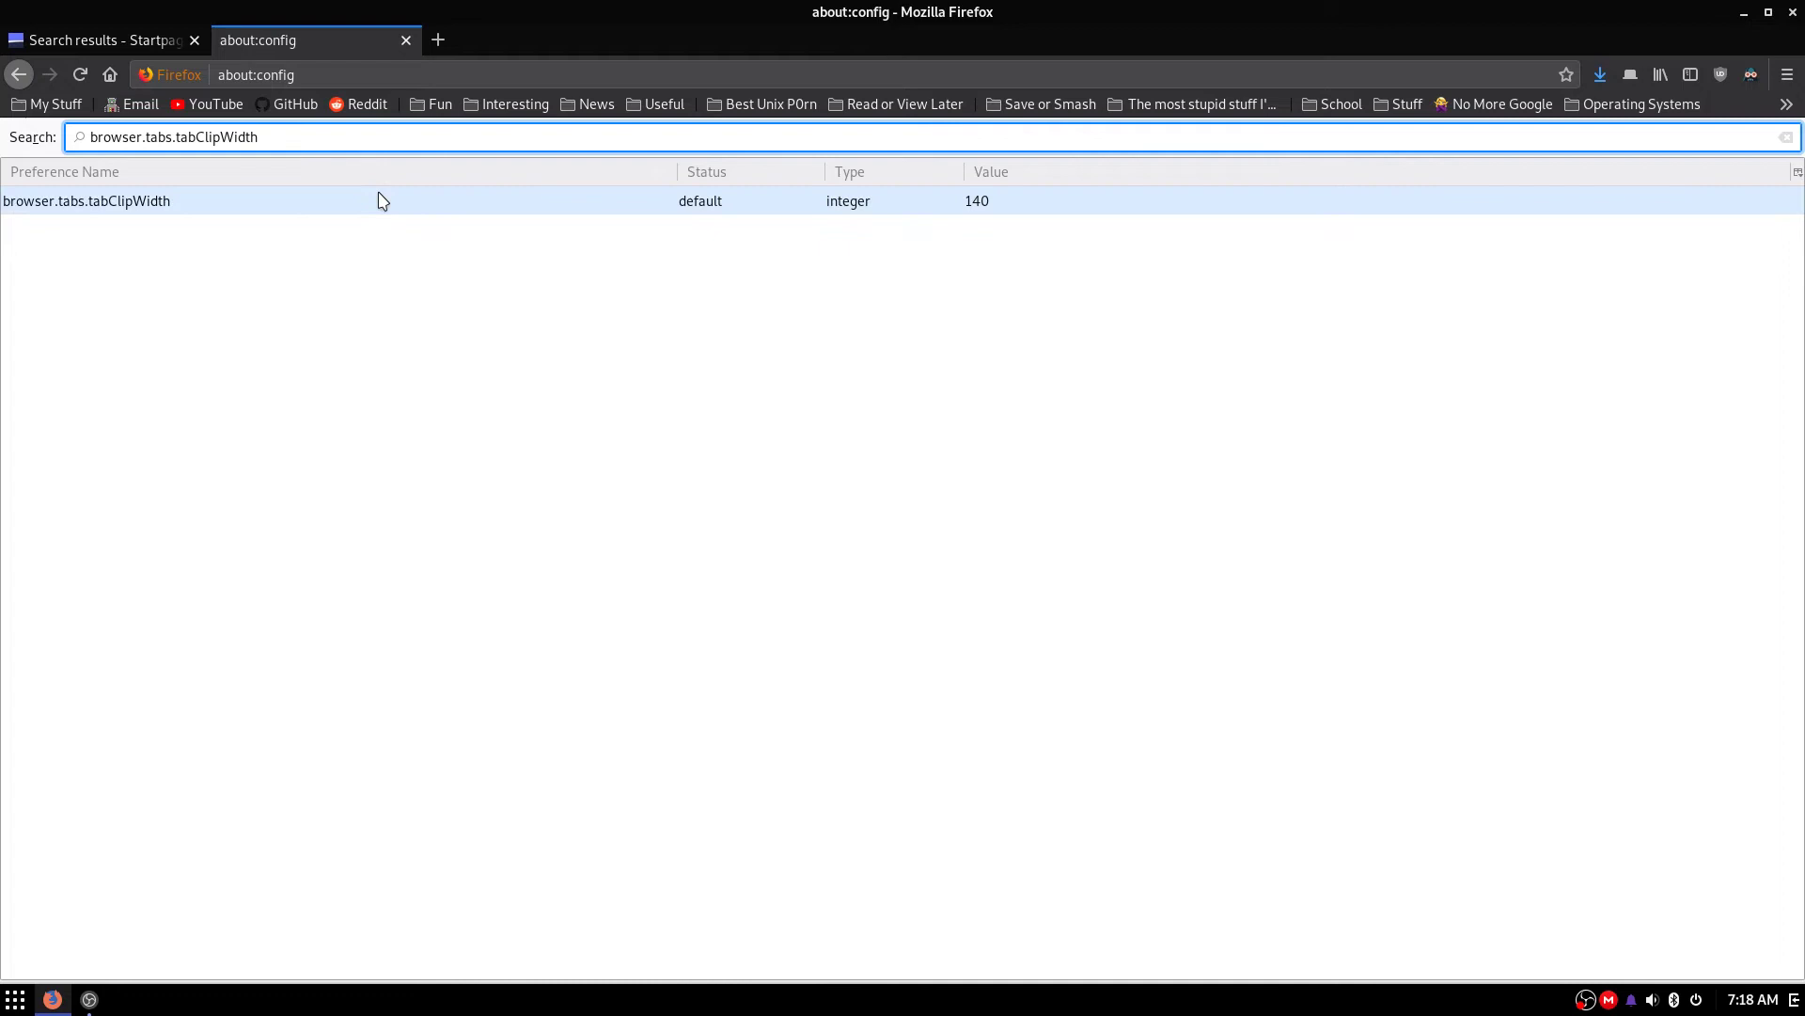
{"action": "double_click", "coordinate": [379, 202]}
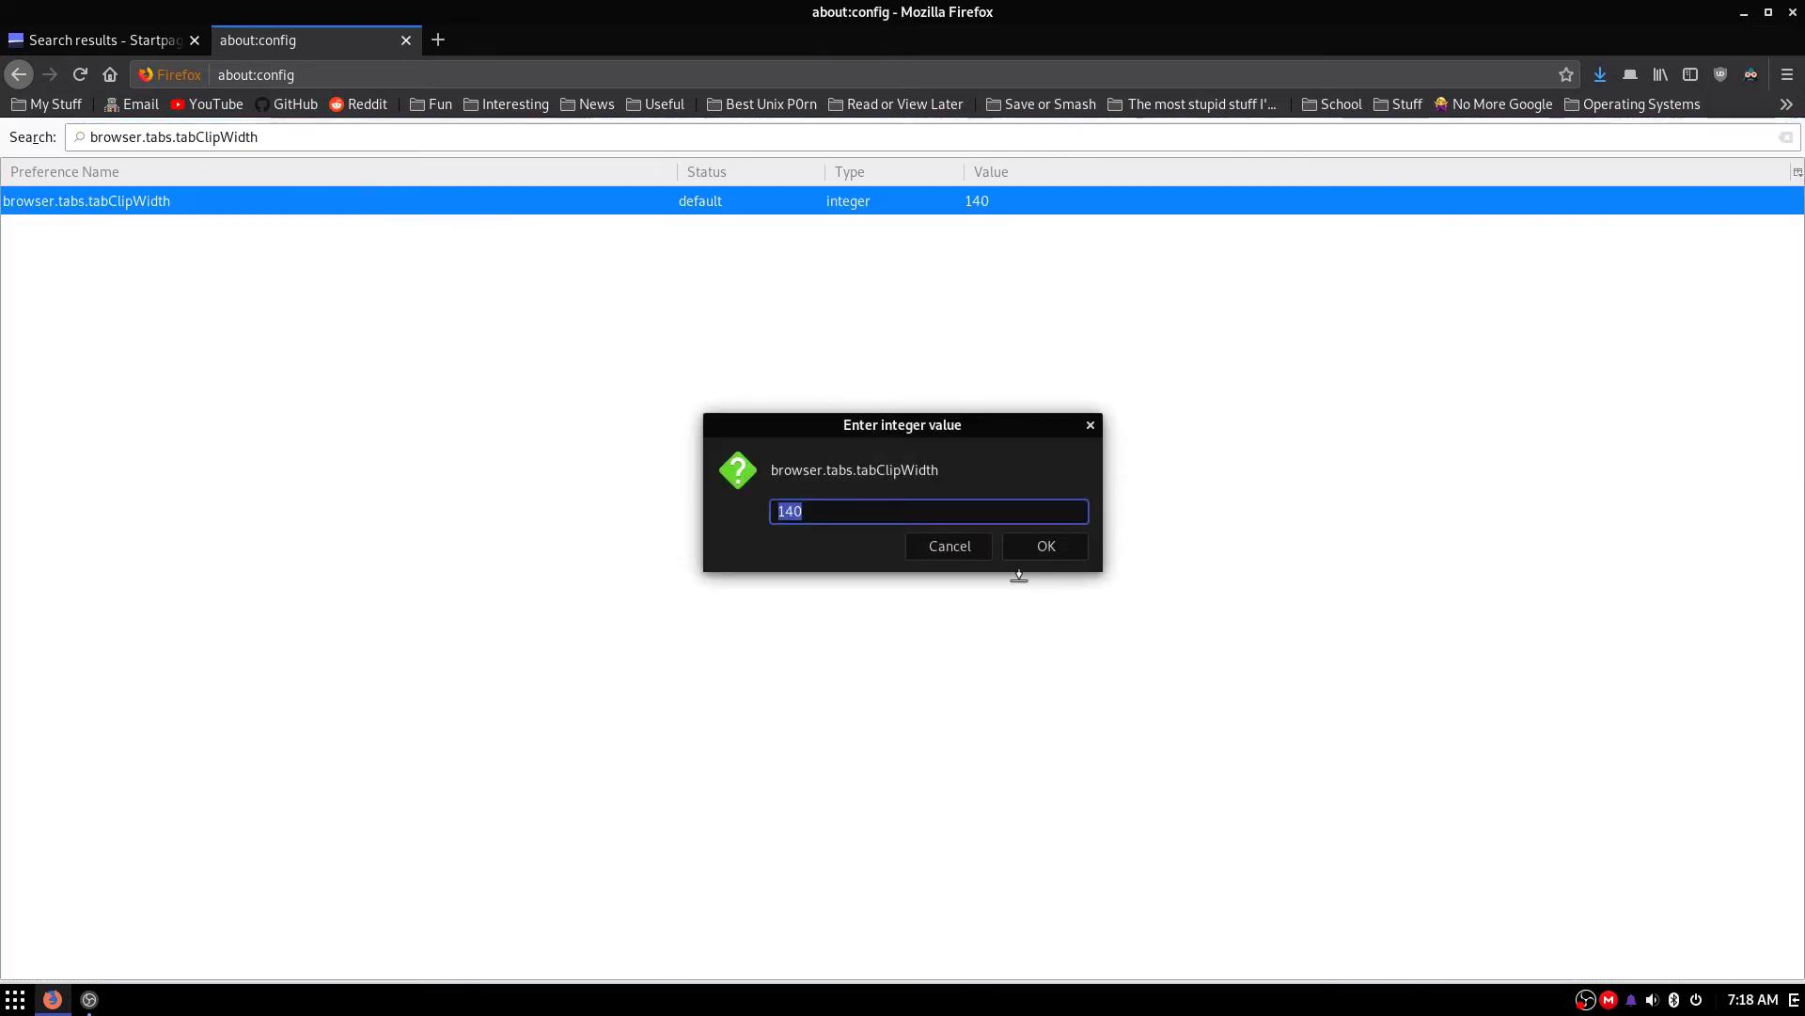
{"action": "type", "text": "83"}
{"action": "key", "text": "Return"}
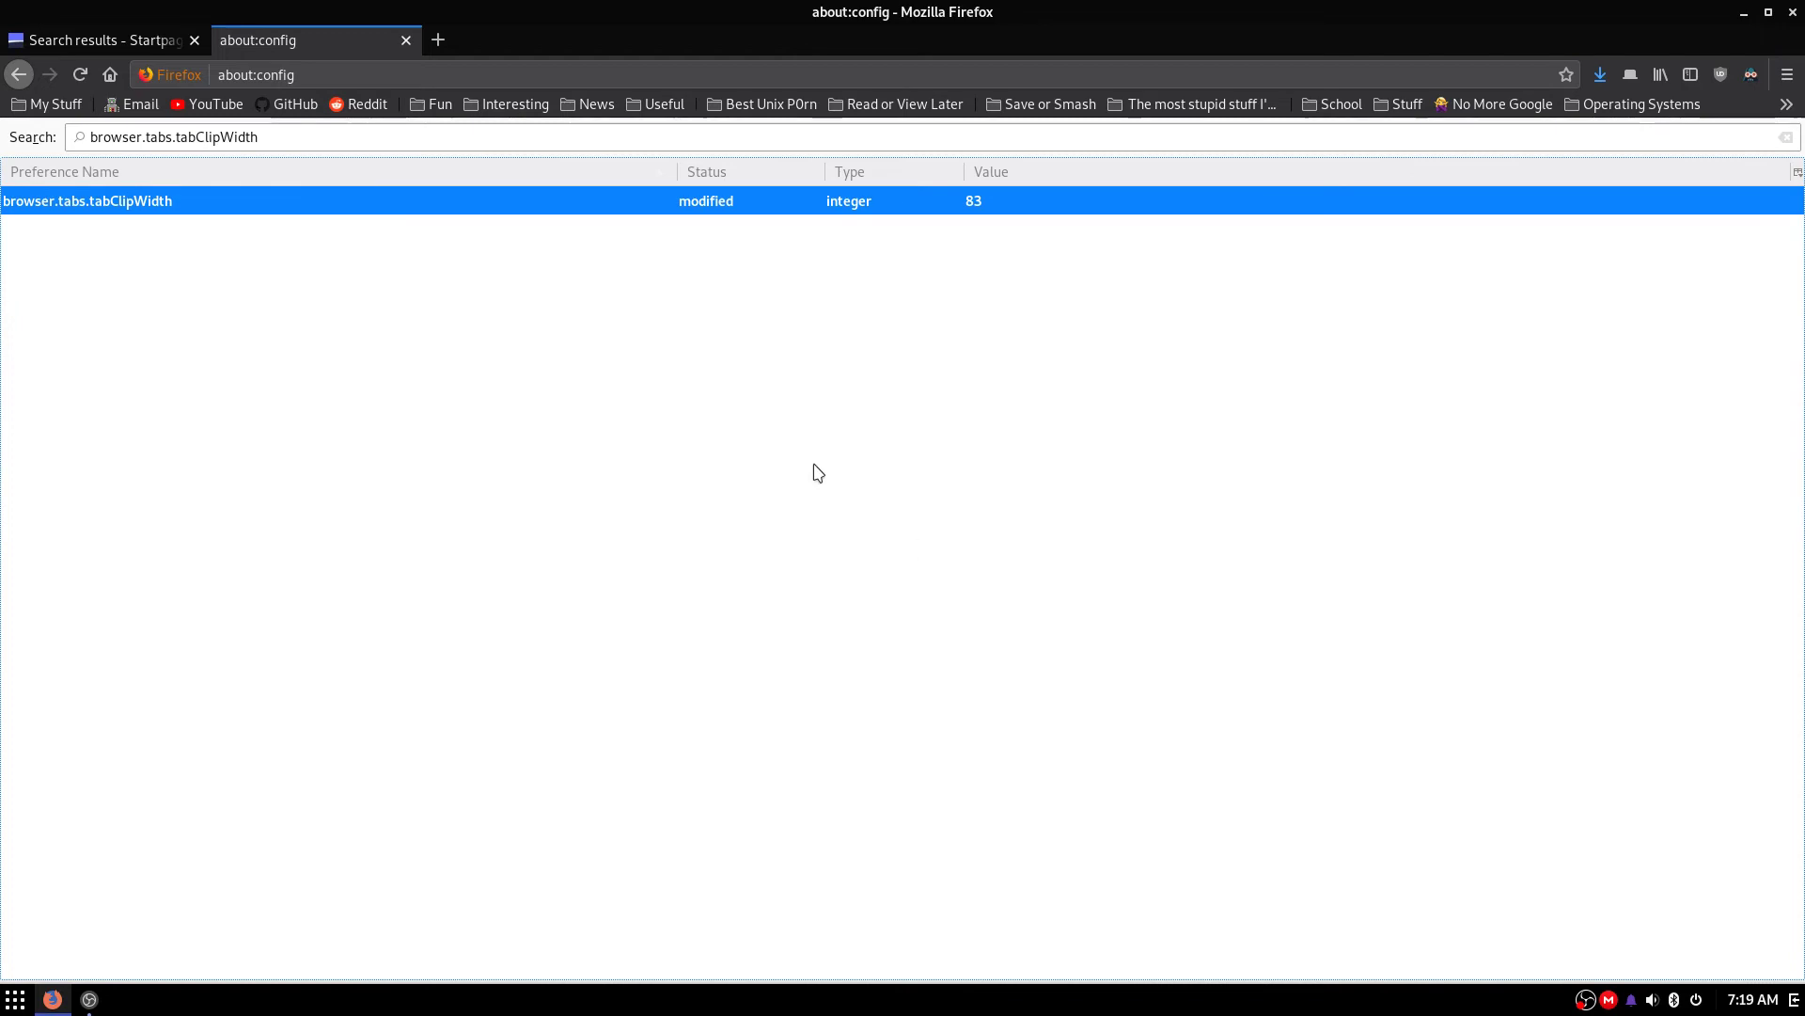
Close the Synced Tabs panel and search about:config for 'material'.
{"action": "left_click", "coordinate": [1633, 74]}
{"action": "left_click", "coordinate": [208, 133]}
{"action": "type", "text": "mat"}
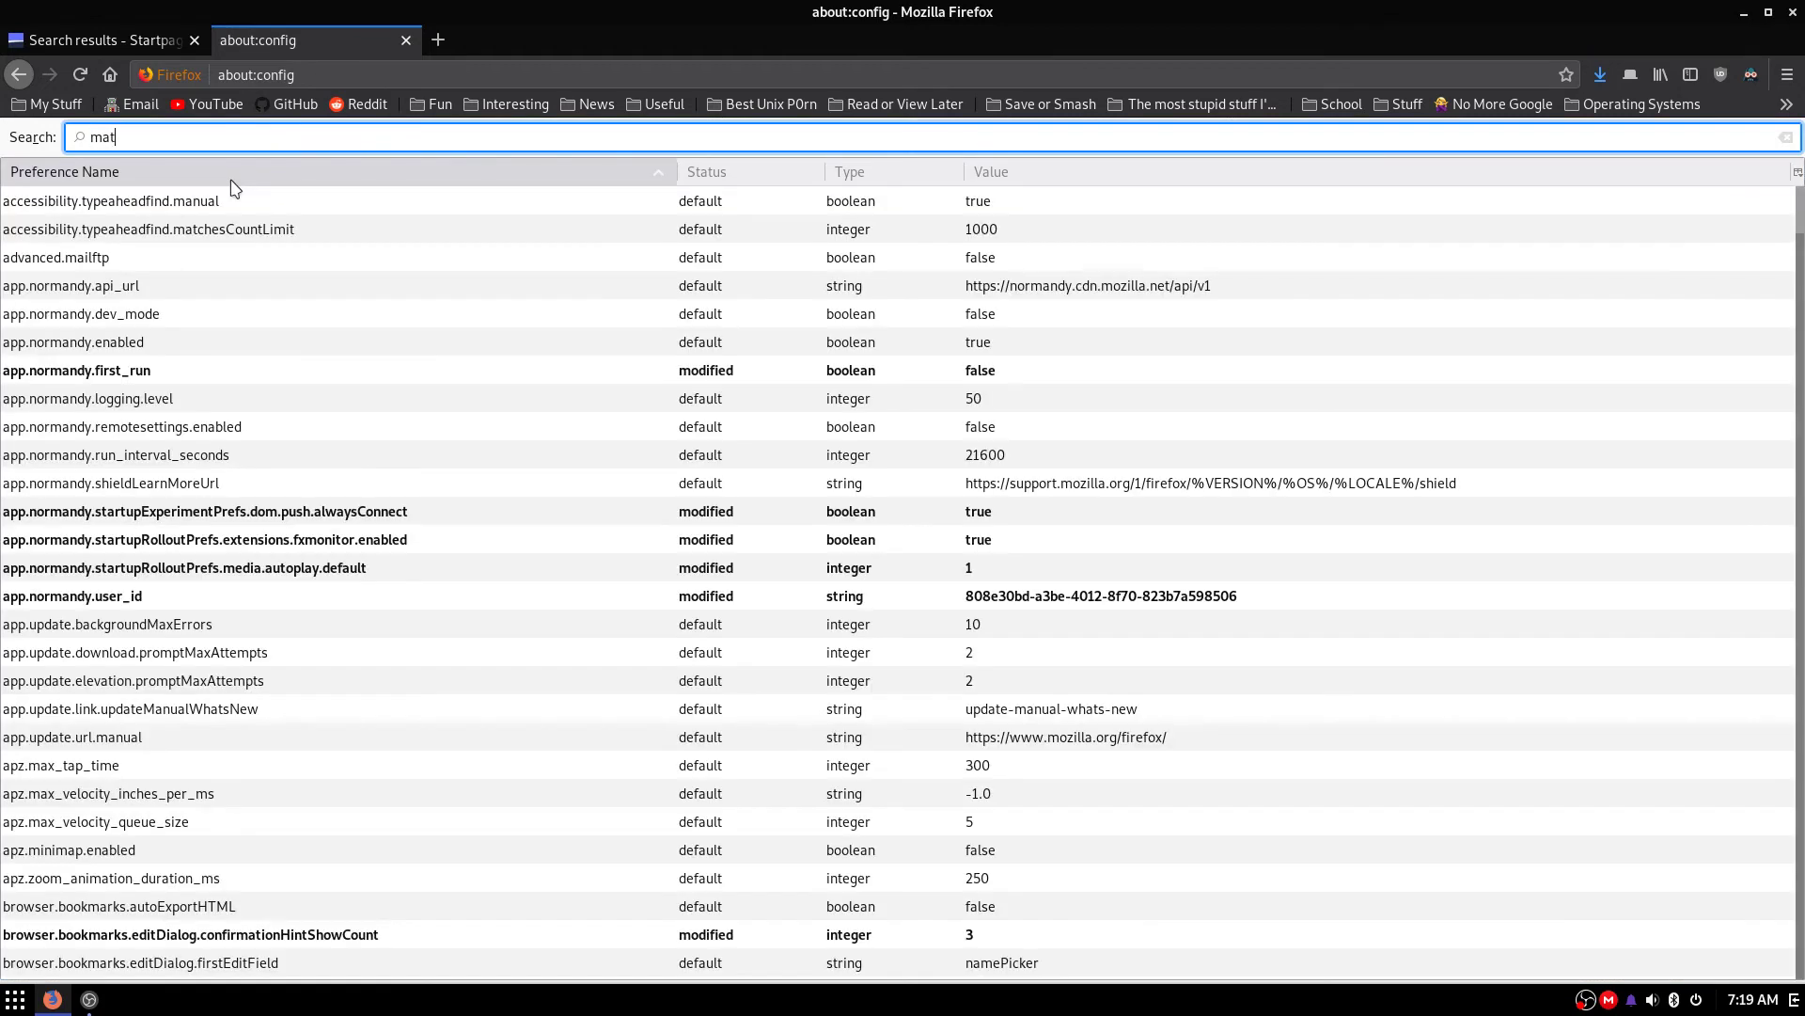
{"action": "type", "text": "erial"}
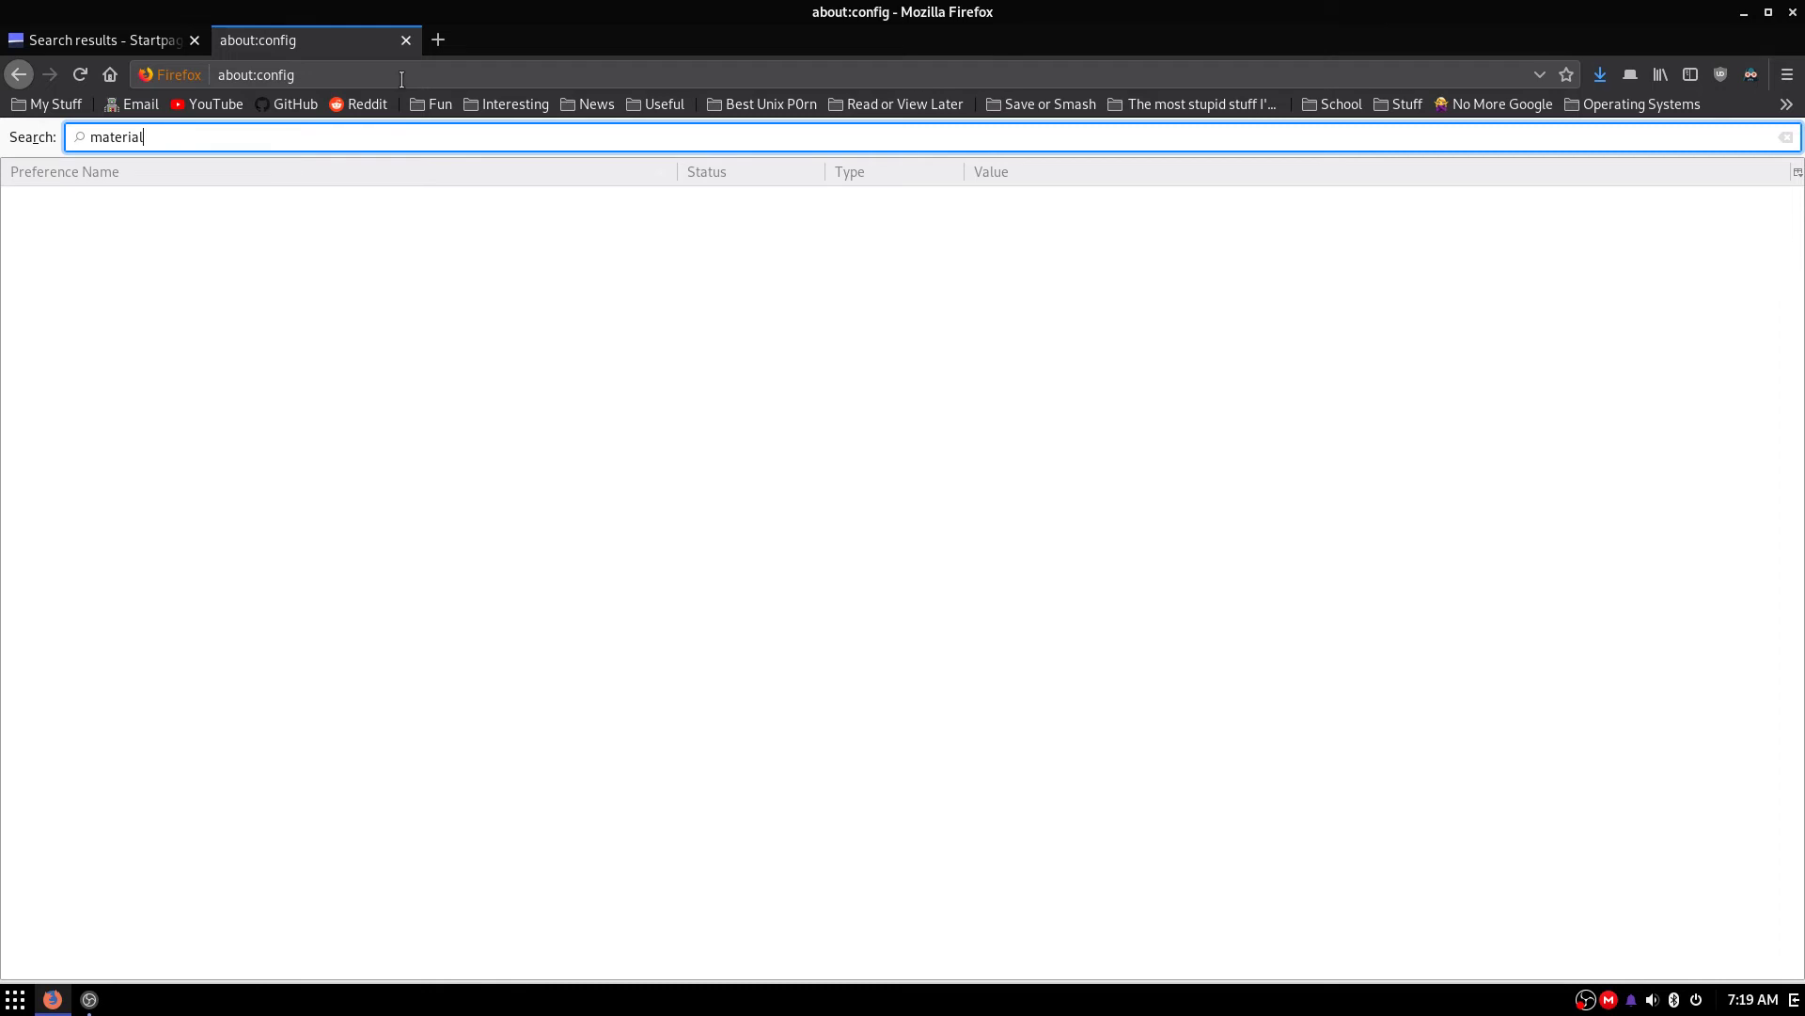
Search 'security/insecure' and switch security.insecure_connection_text.enabled to true.
{"action": "double_click", "coordinate": [235, 135]}
{"action": "type", "text": "security.insecure"}
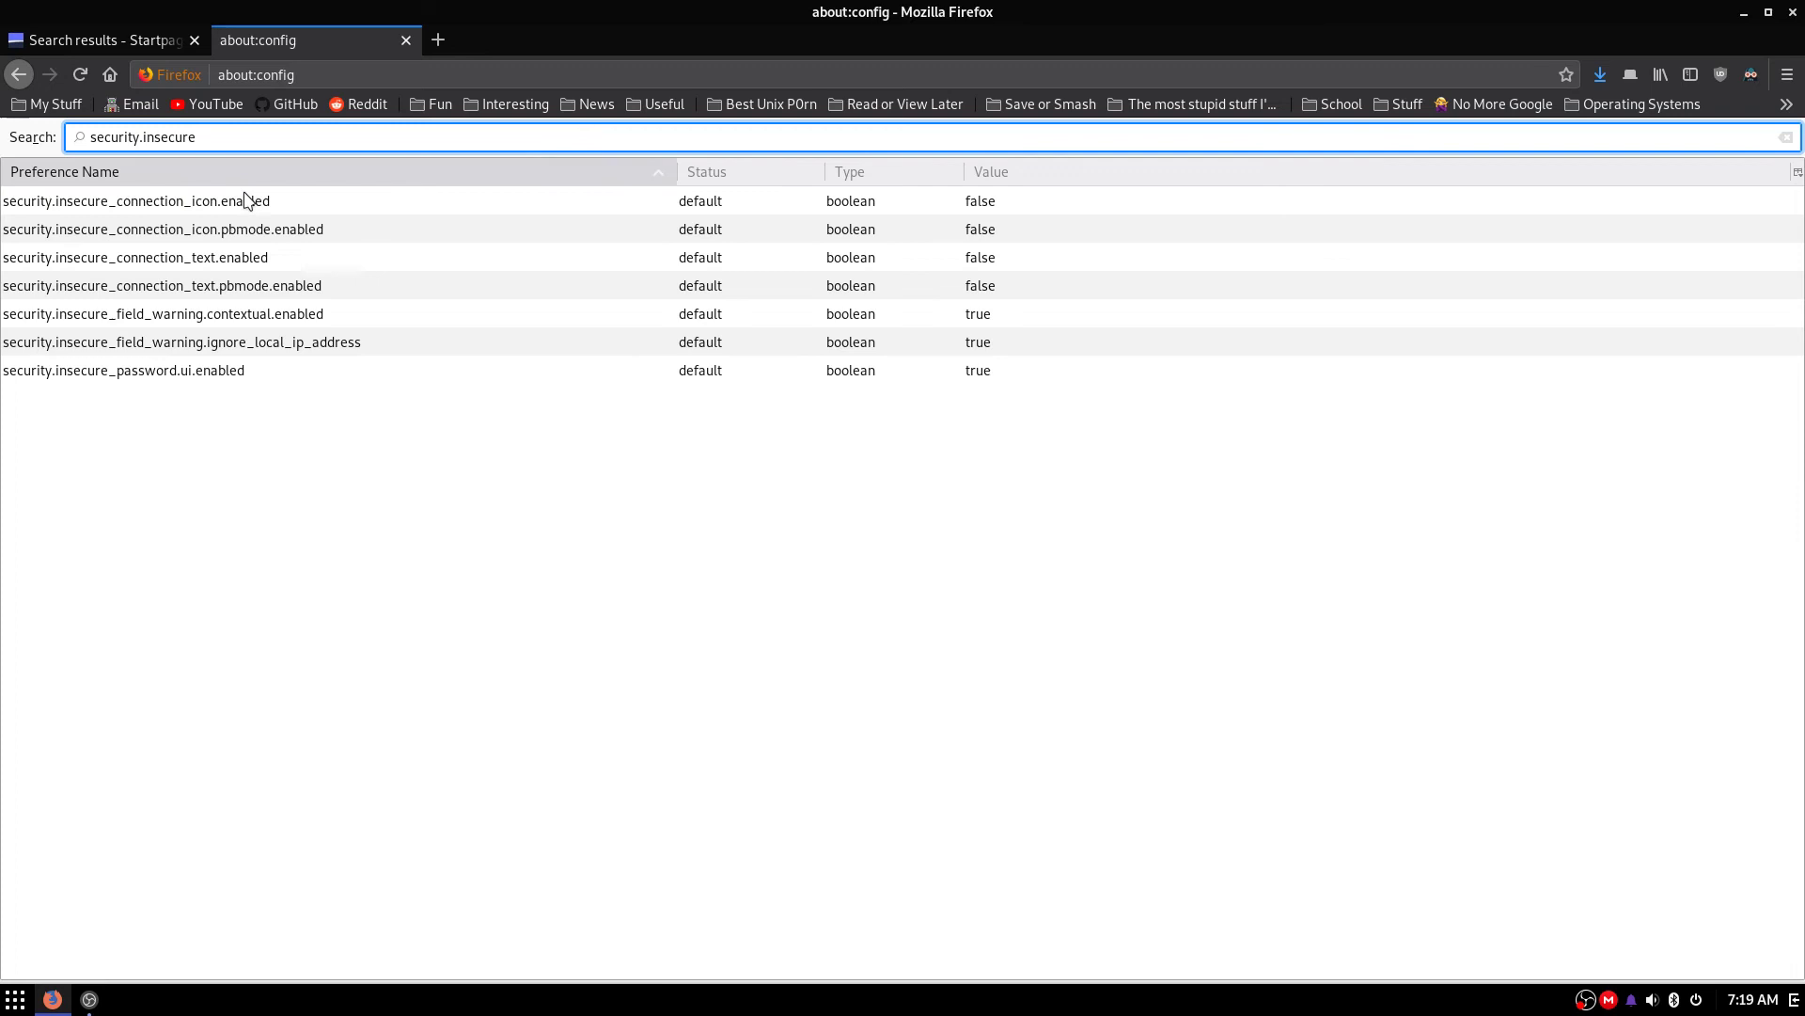
{"action": "left_click", "coordinate": [251, 205]}
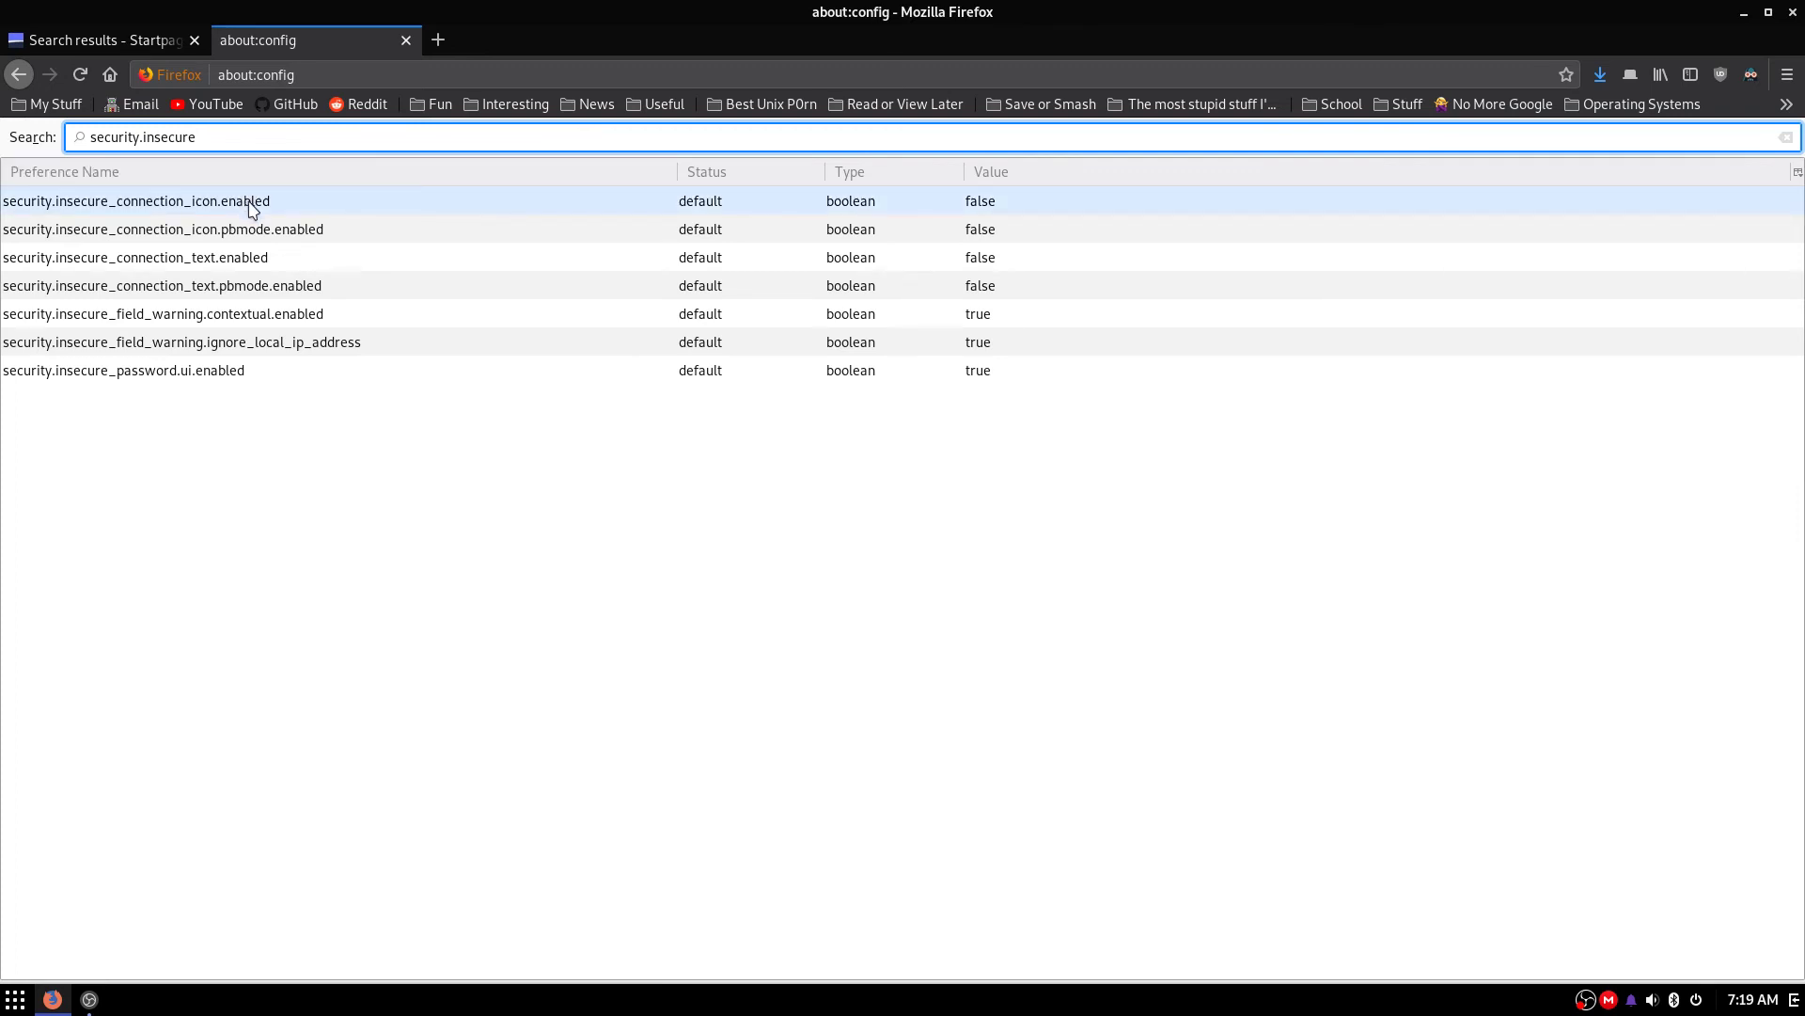
{"action": "left_click", "coordinate": [222, 264]}
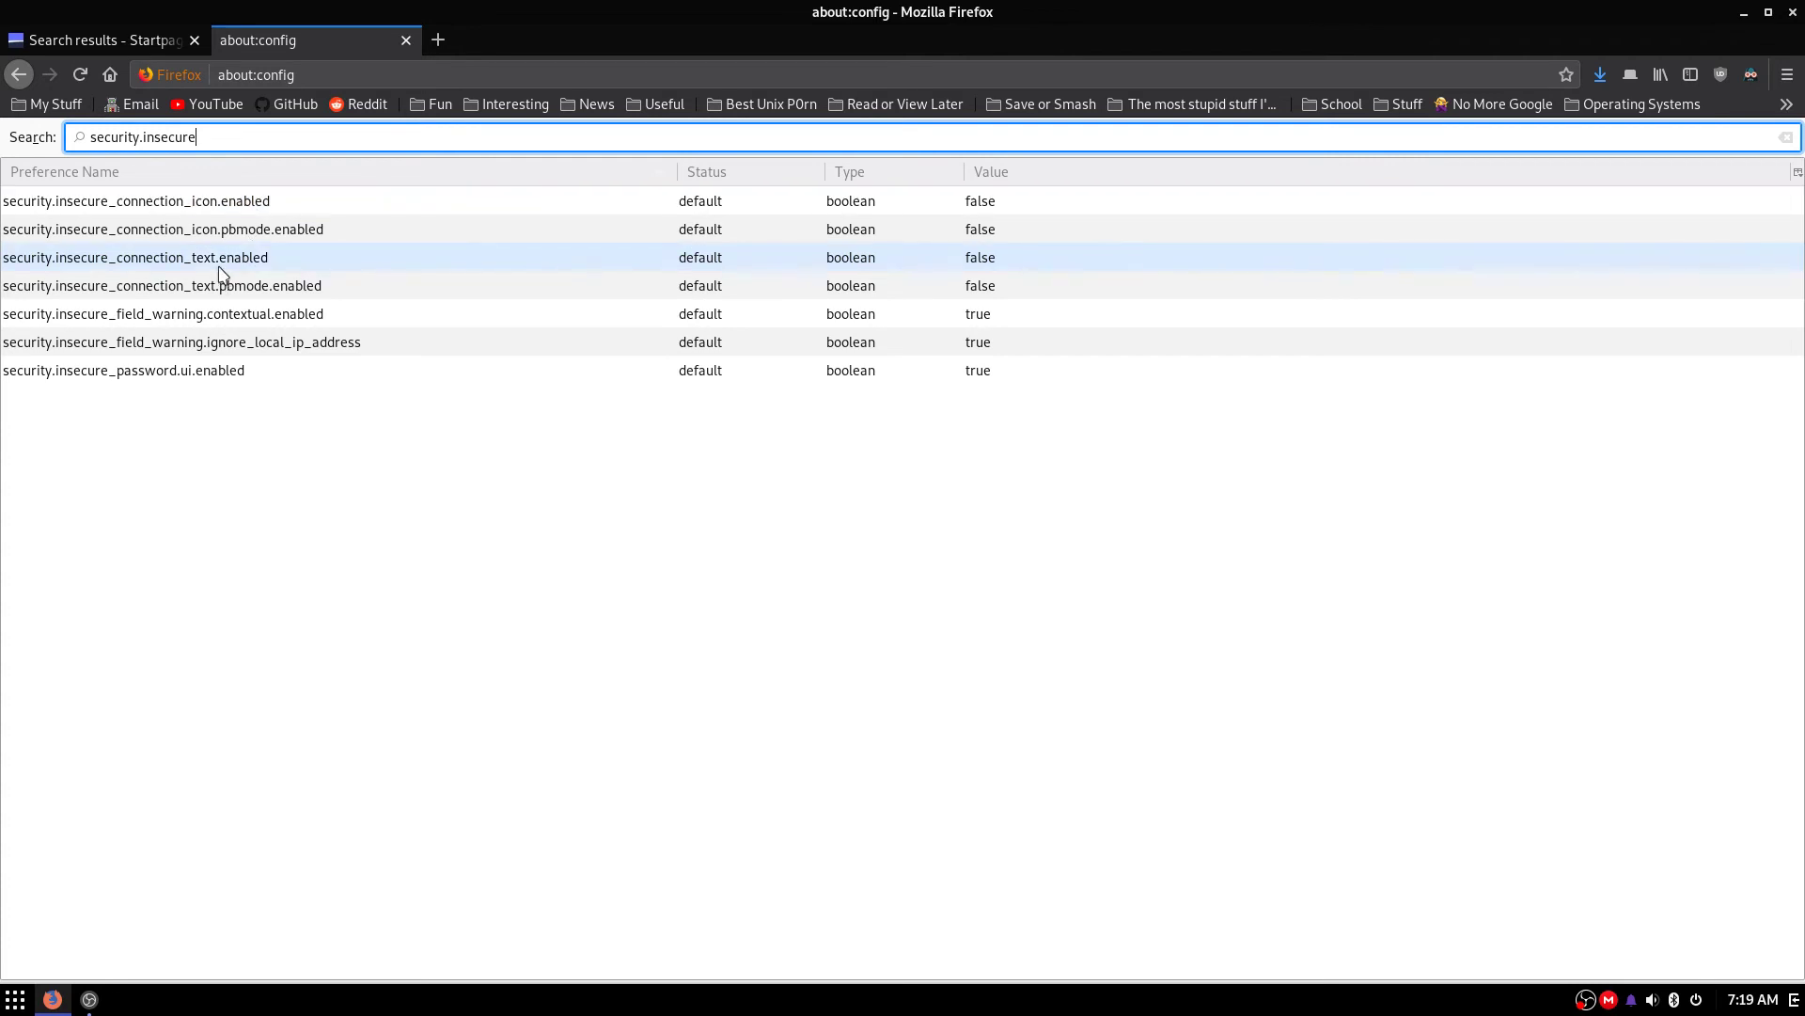
{"action": "double_click", "coordinate": [150, 257]}
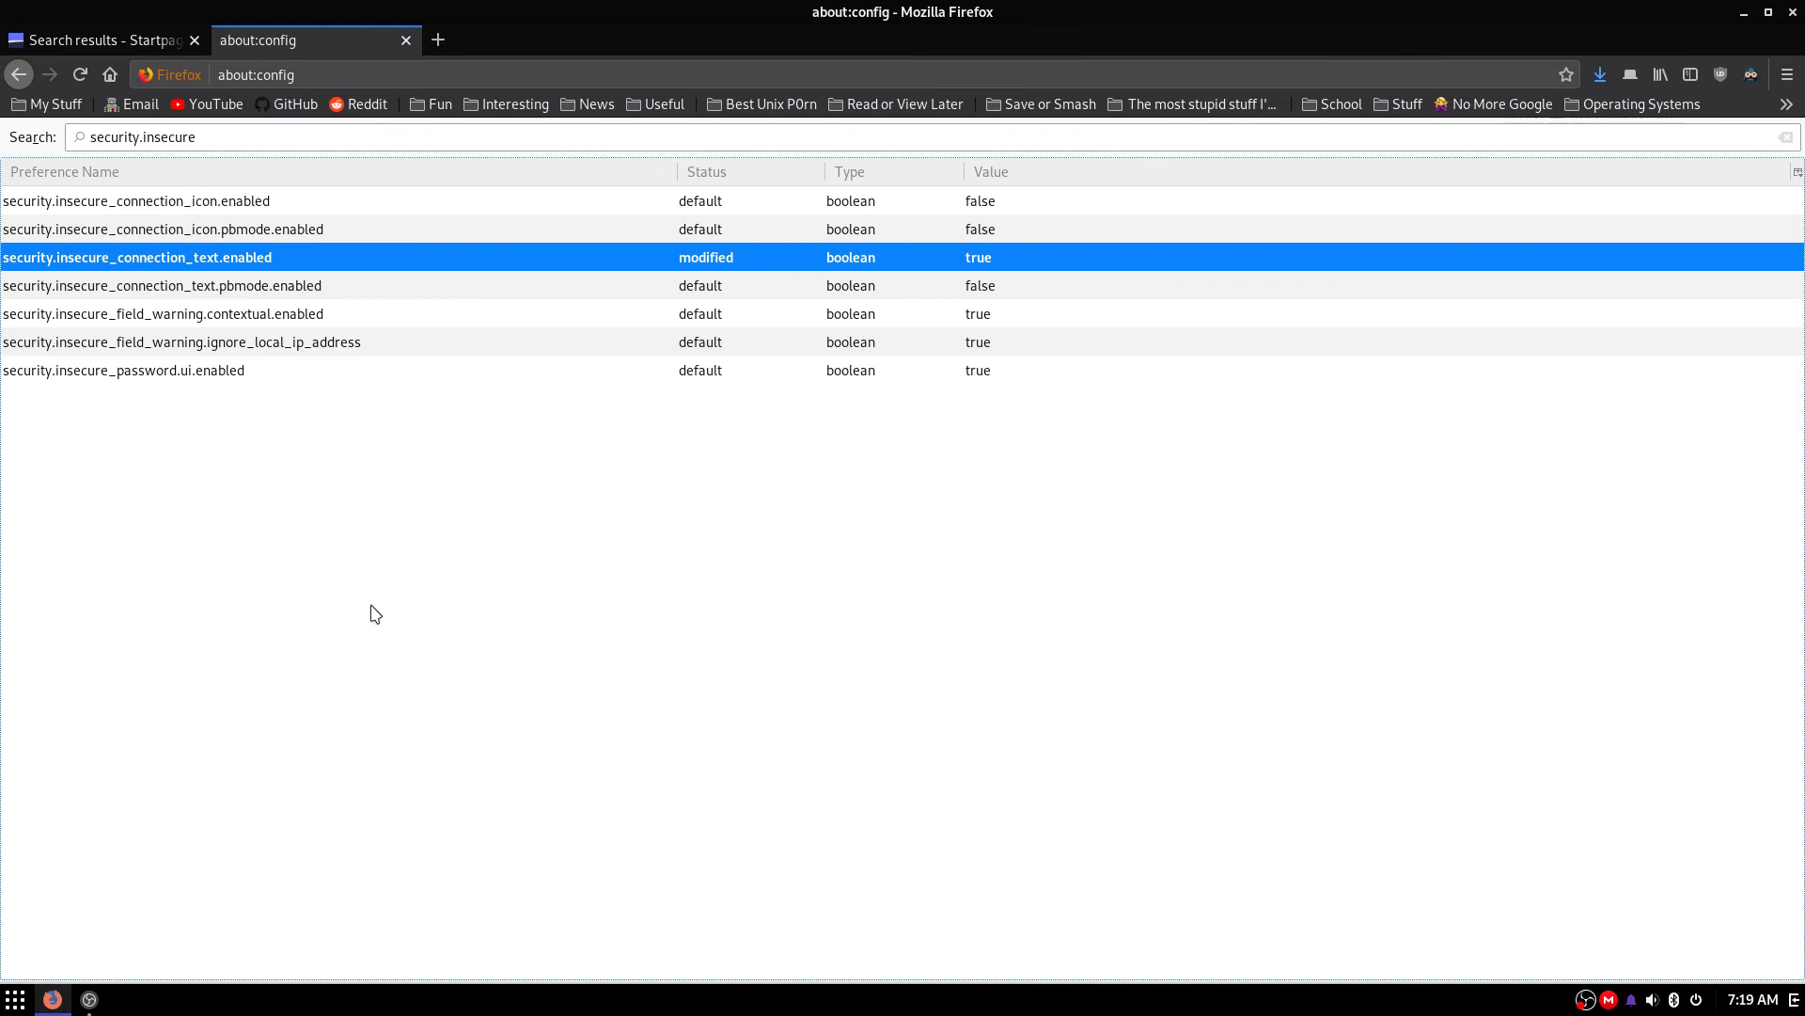
Quit Firefox, closing both tabs, and relaunch it from the application launcher.
{"action": "key", "text": "ctrl+q"}
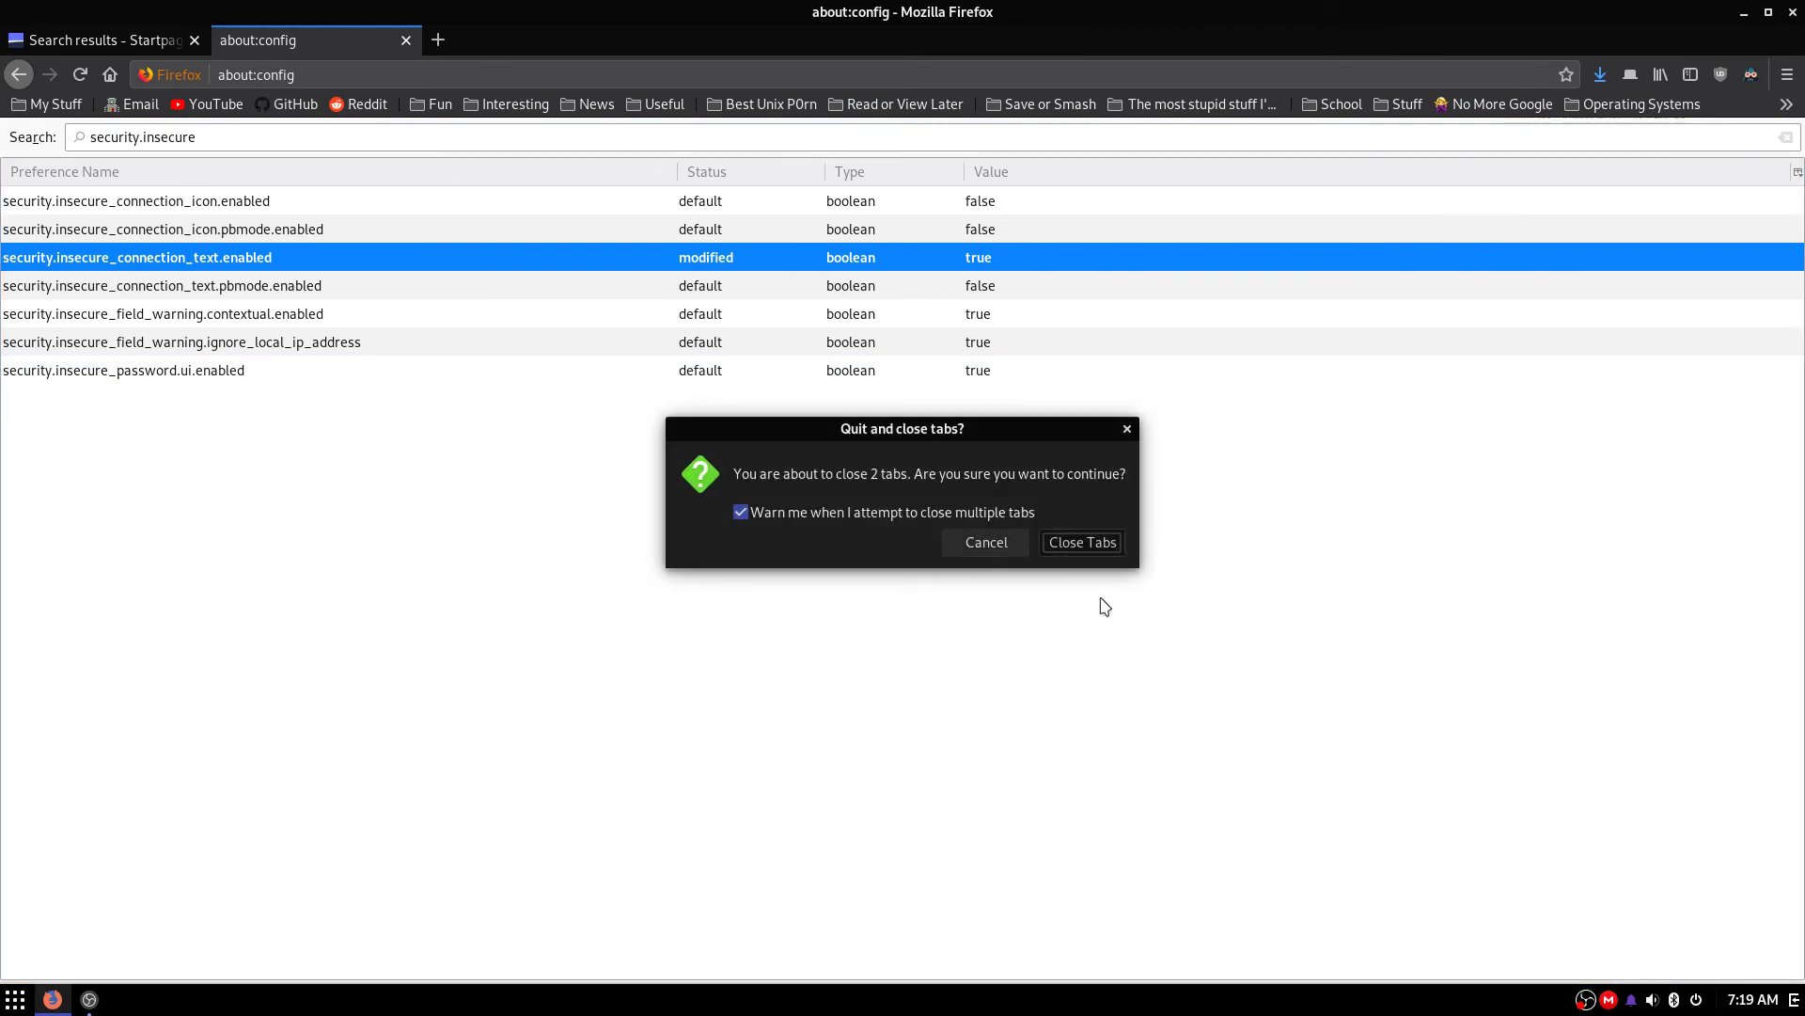
{"action": "left_click", "coordinate": [1094, 534]}
{"action": "key", "text": "super"}
{"action": "type", "text": "fi"}
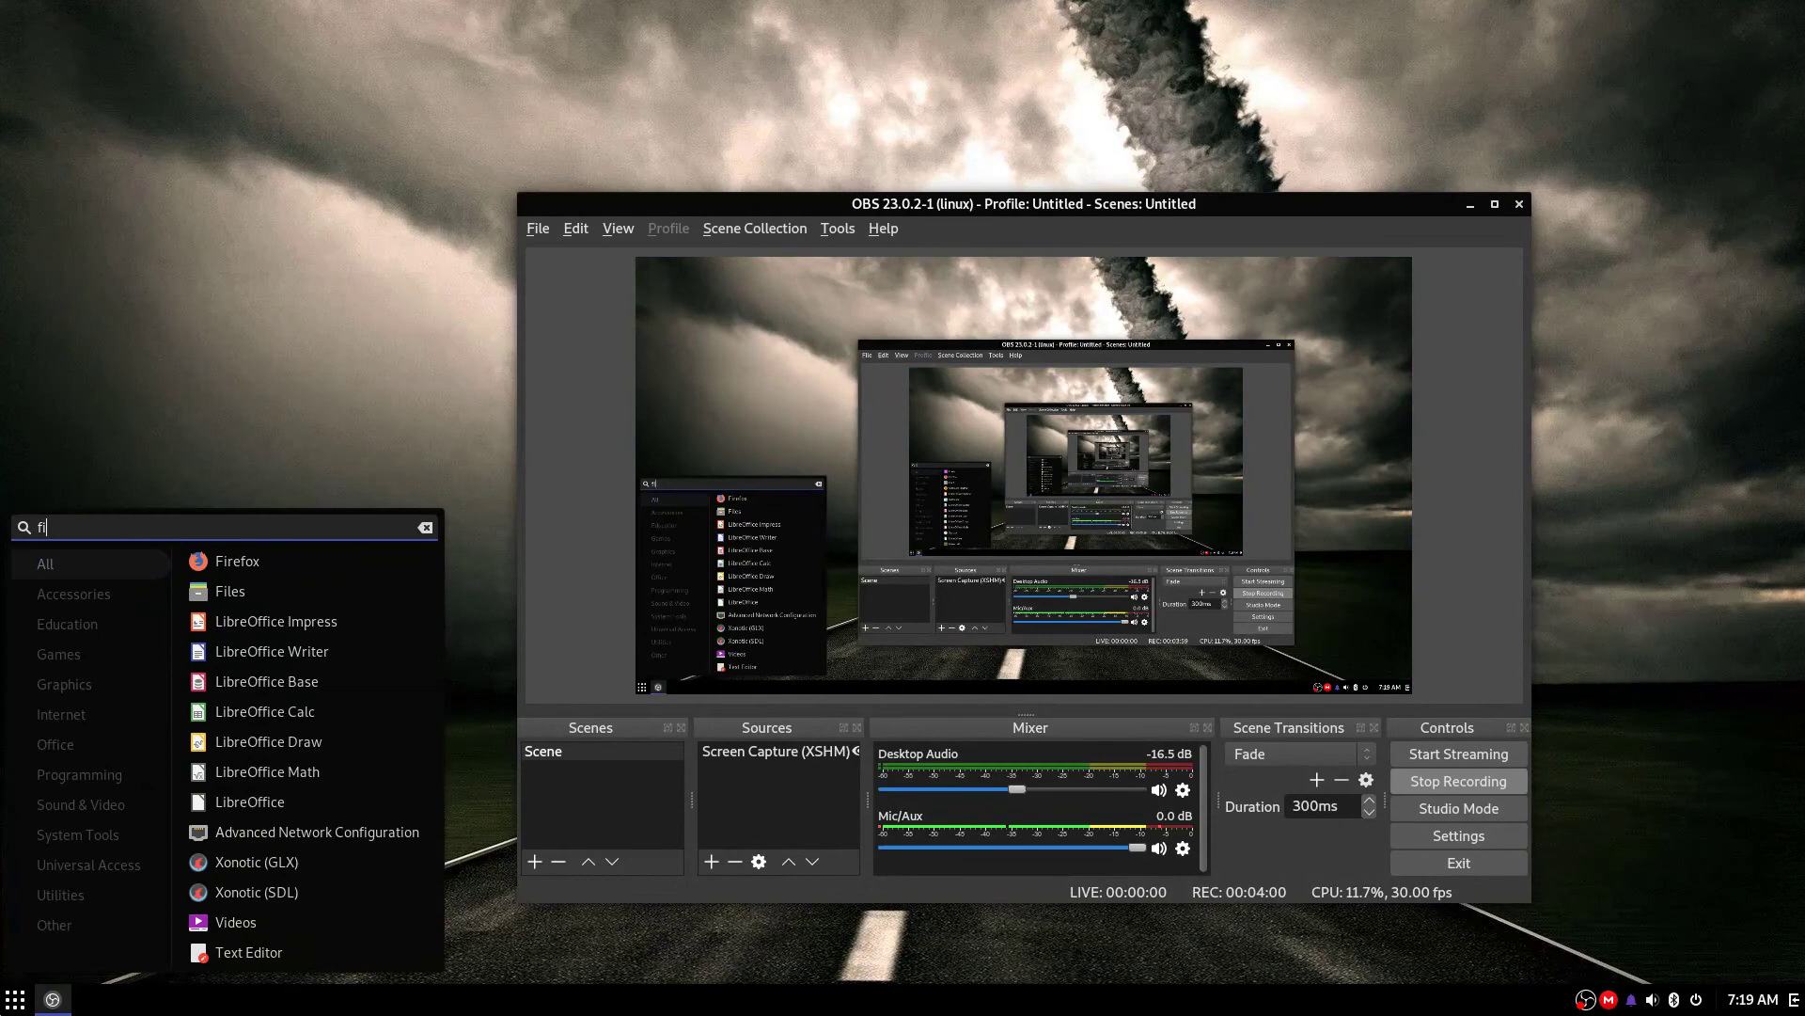
{"action": "type", "text": "re"}
{"action": "left_click", "coordinate": [276, 572]}
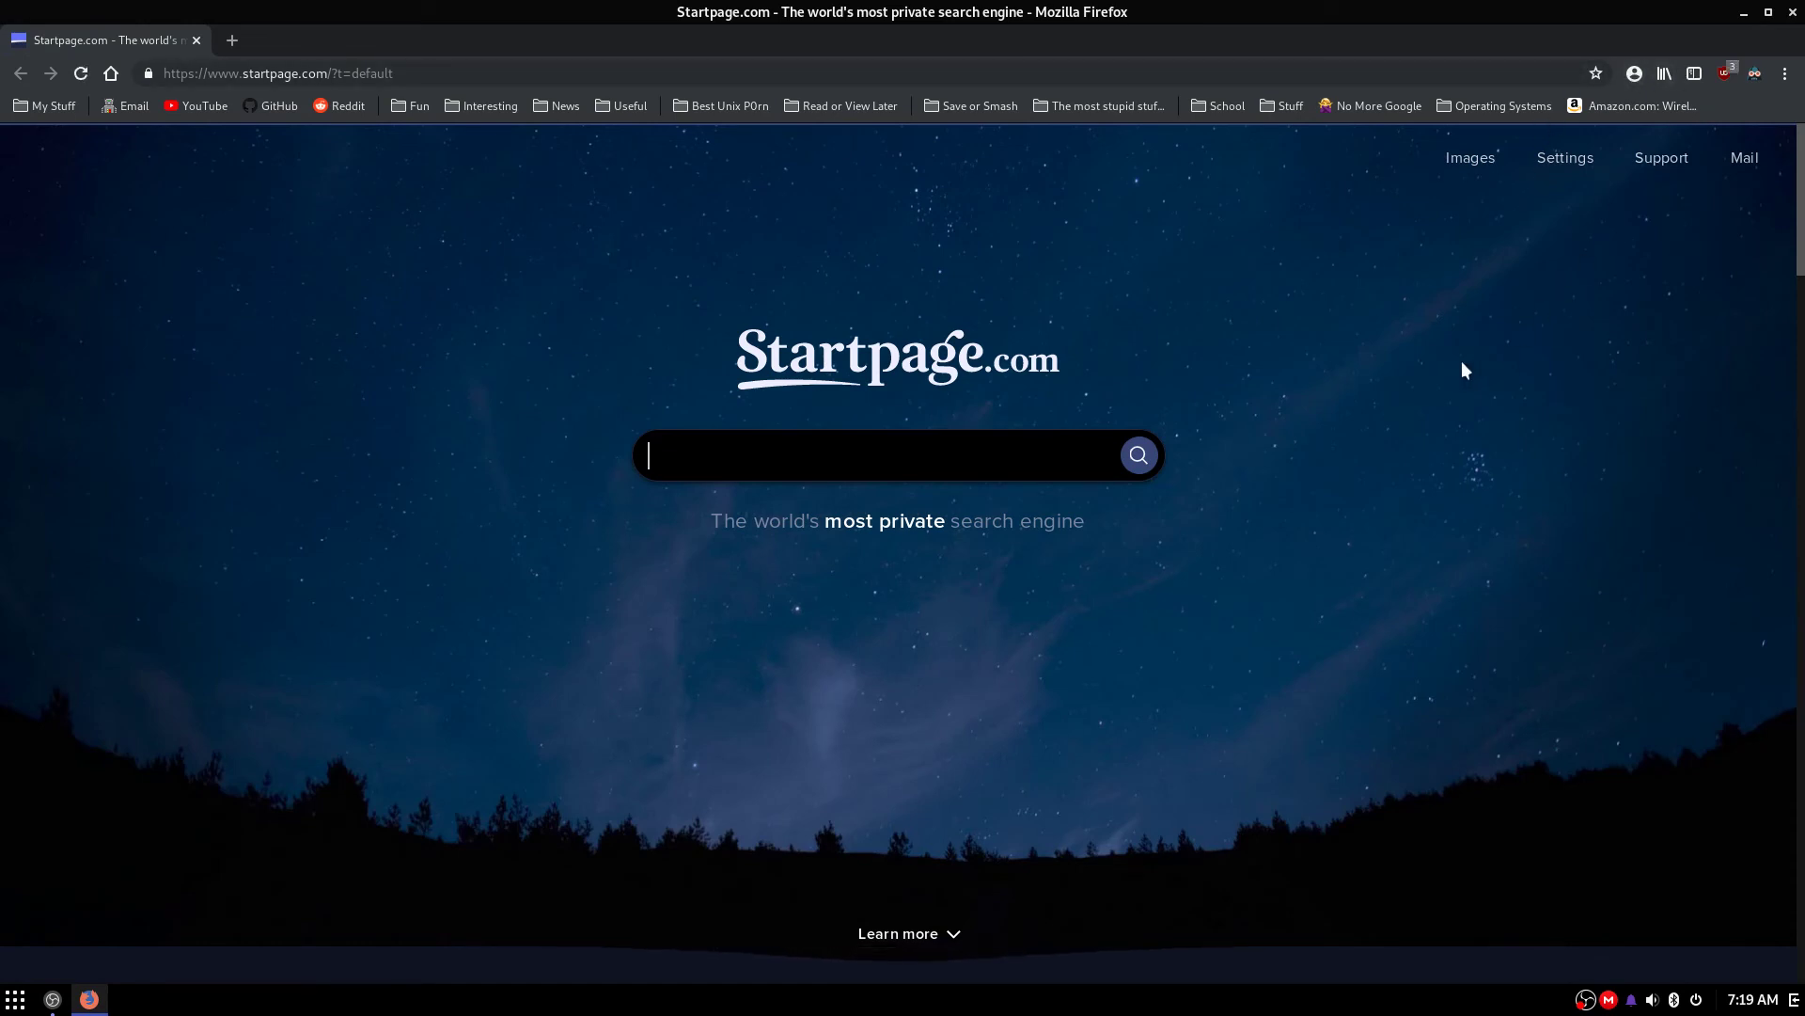
In Customize, move the account button to the end of the toolbar.
{"action": "left_click", "coordinate": [1785, 74]}
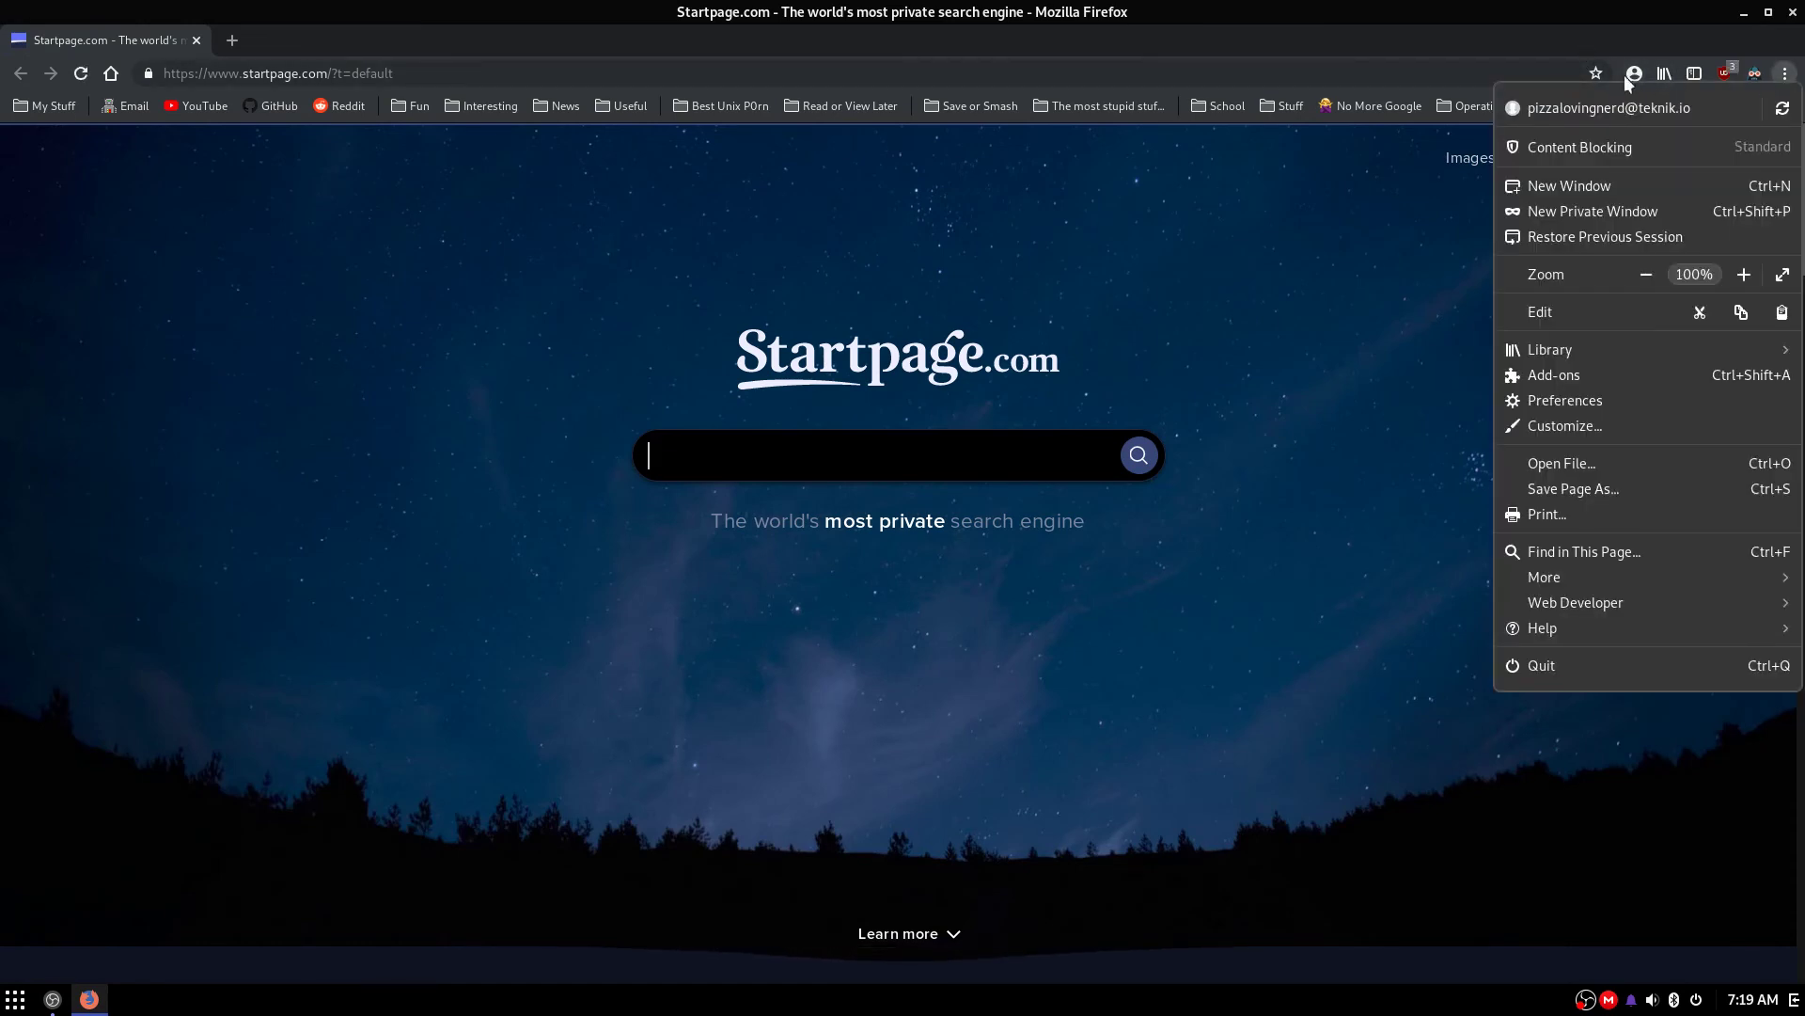
{"action": "left_click", "coordinate": [1561, 418]}
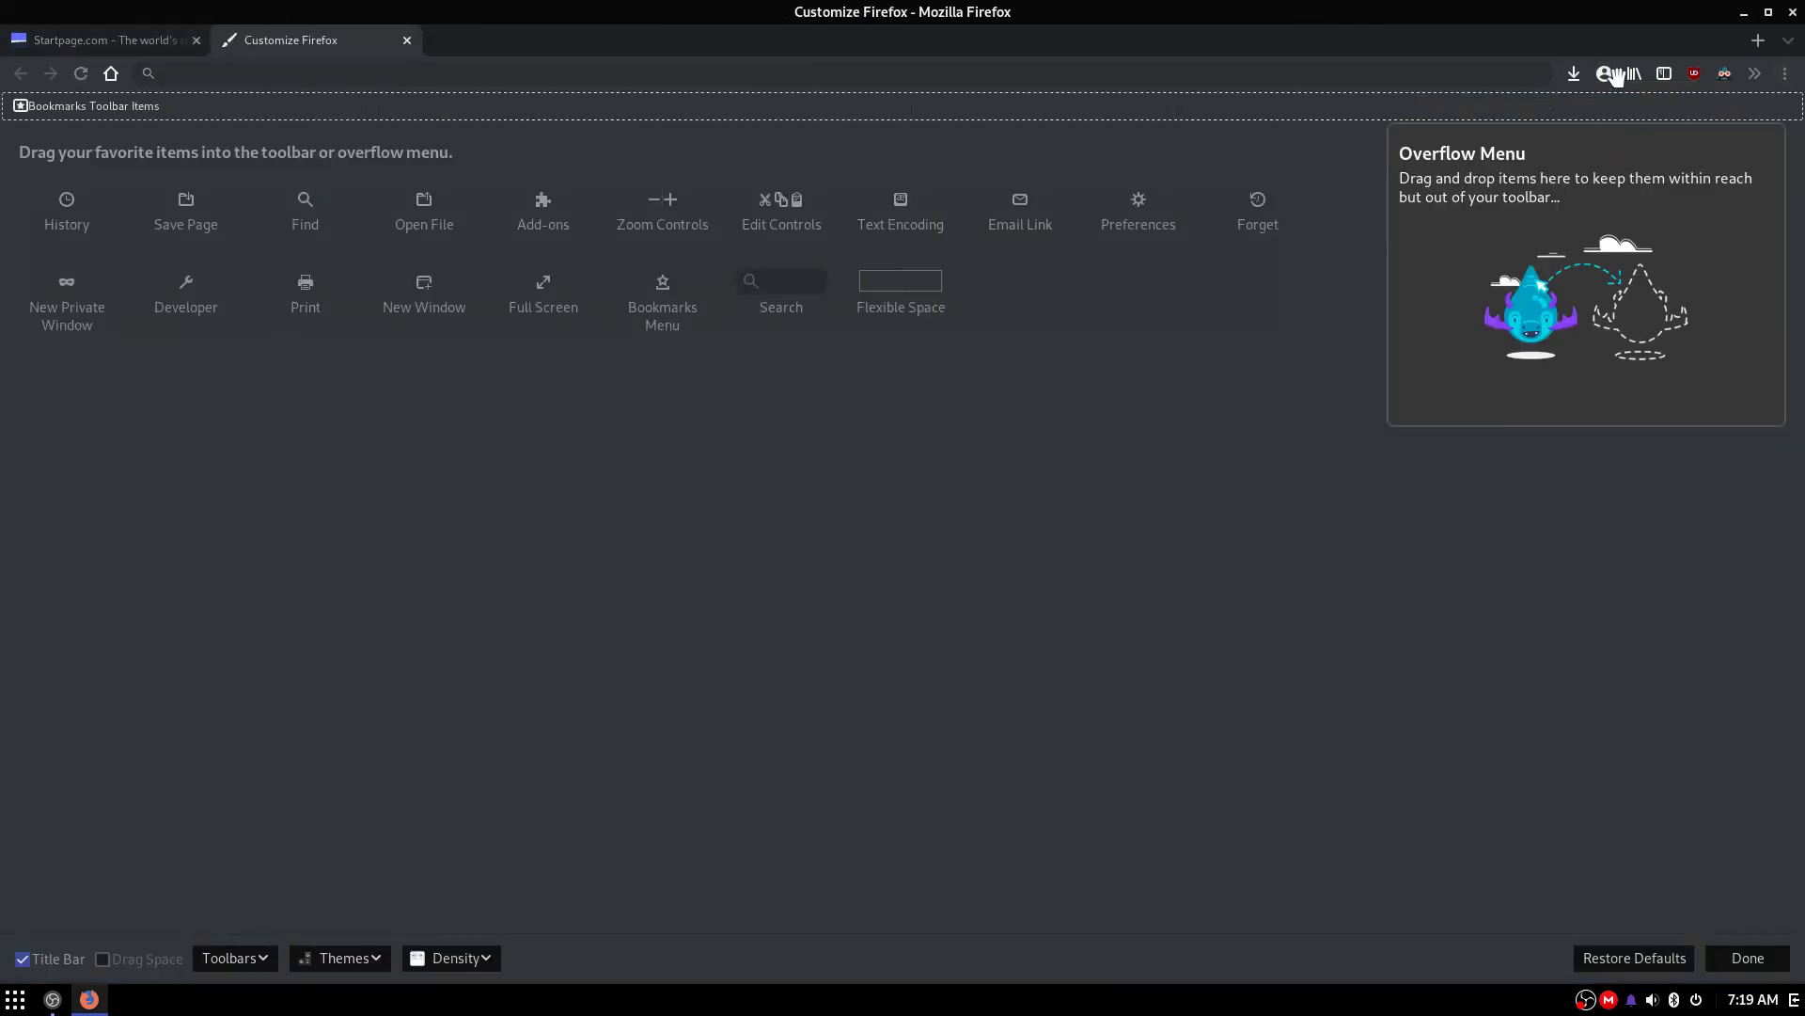
{"action": "left_click_drag", "start_coordinate": [1633, 75], "coordinate": [1725, 74]}
{"action": "left_click", "coordinate": [407, 40]}
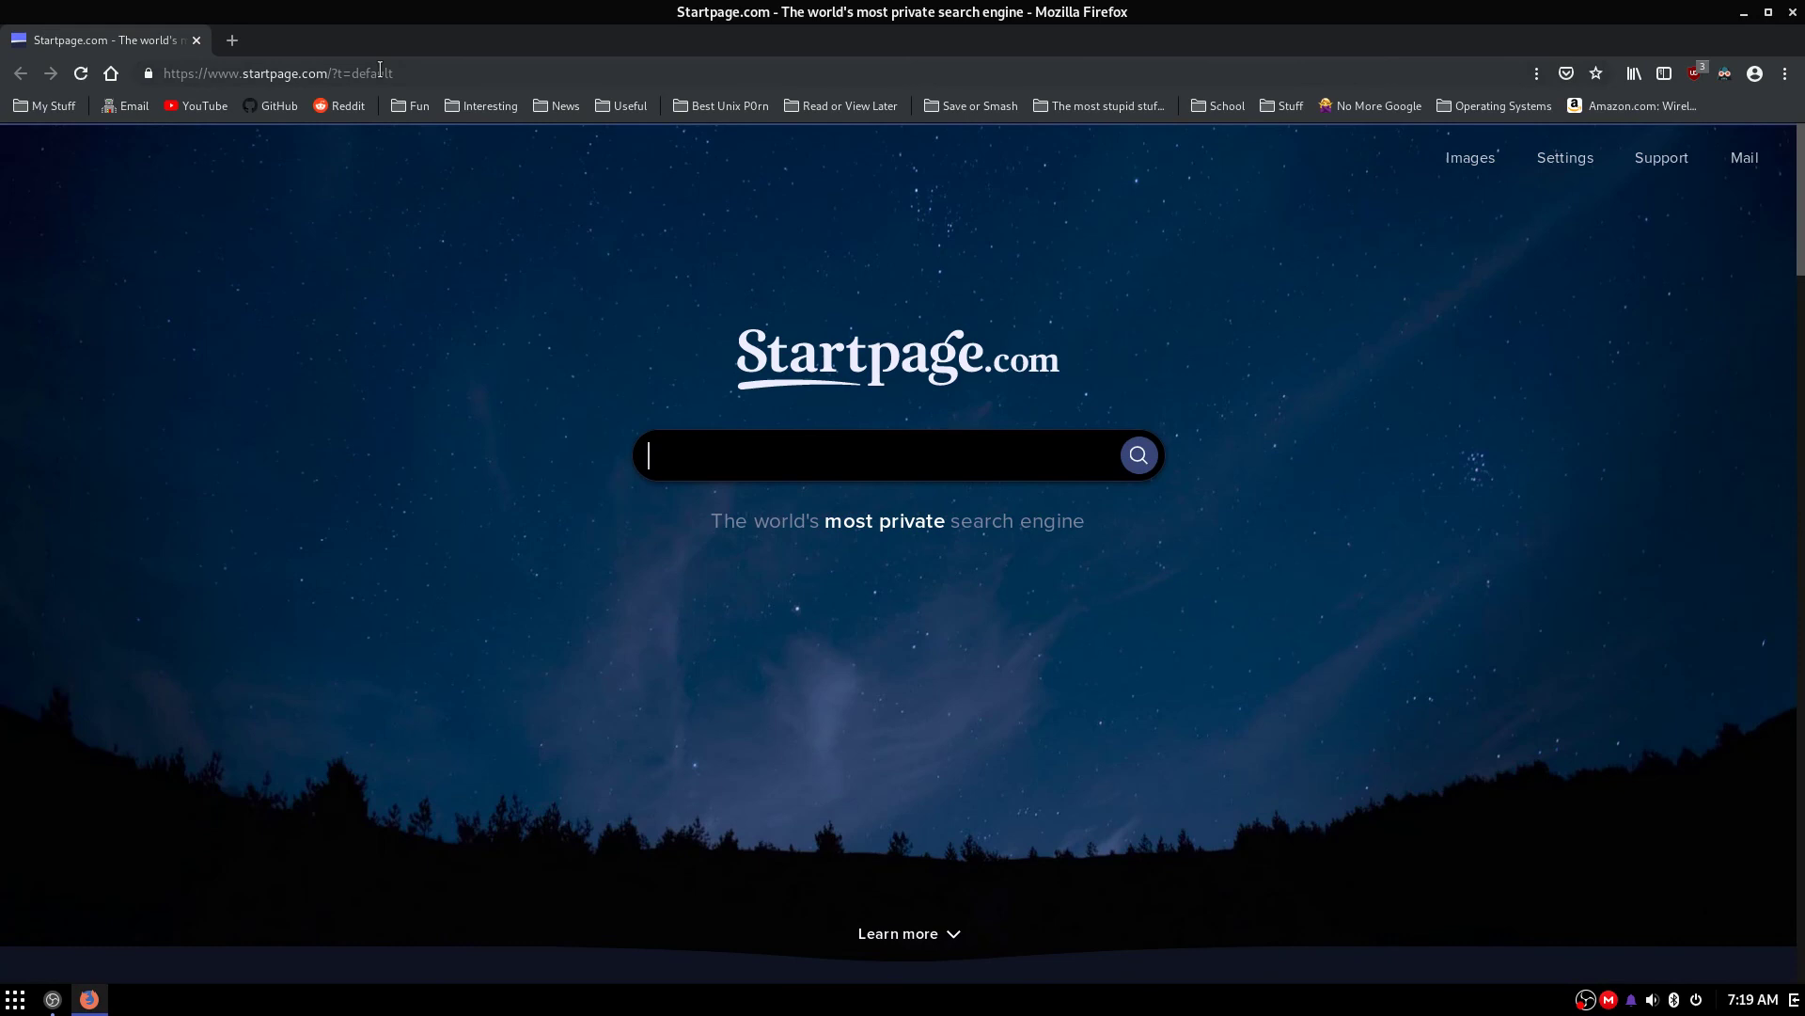
Load about:config in the current tab and accept the risk warning to show preferences.
{"action": "left_click", "coordinate": [380, 72]}
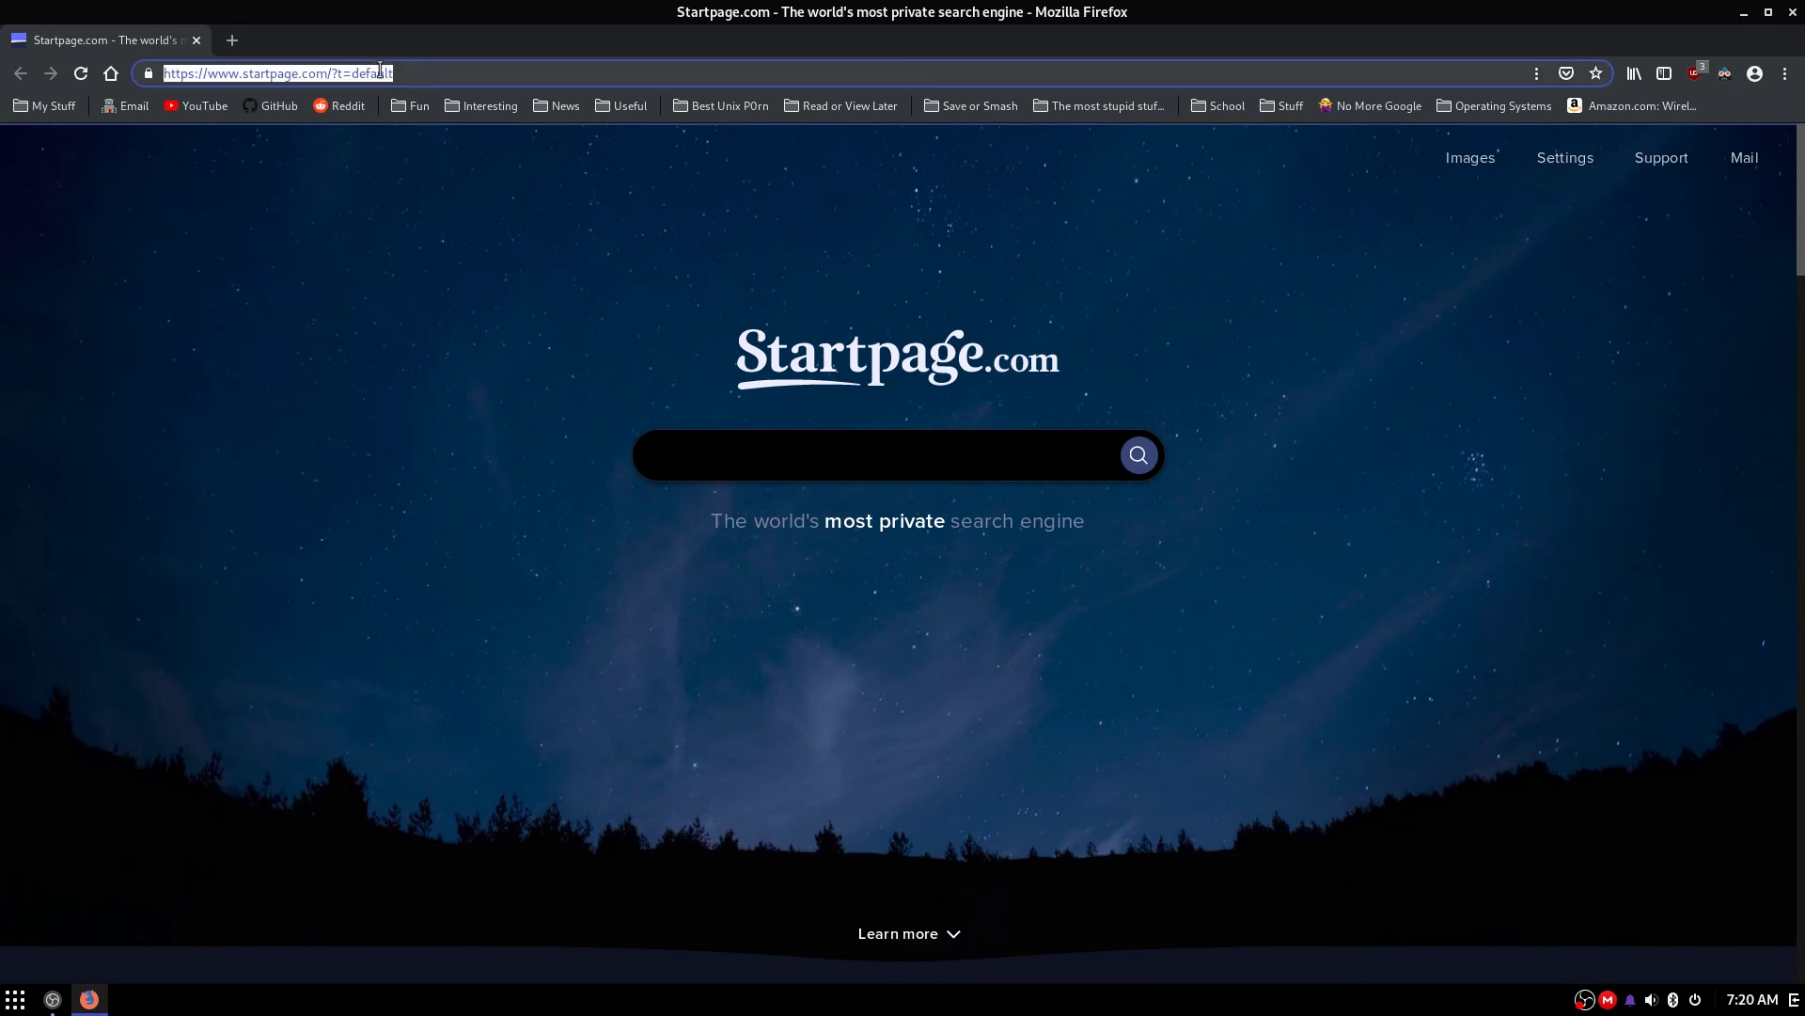
{"action": "type", "text": "about:config"}
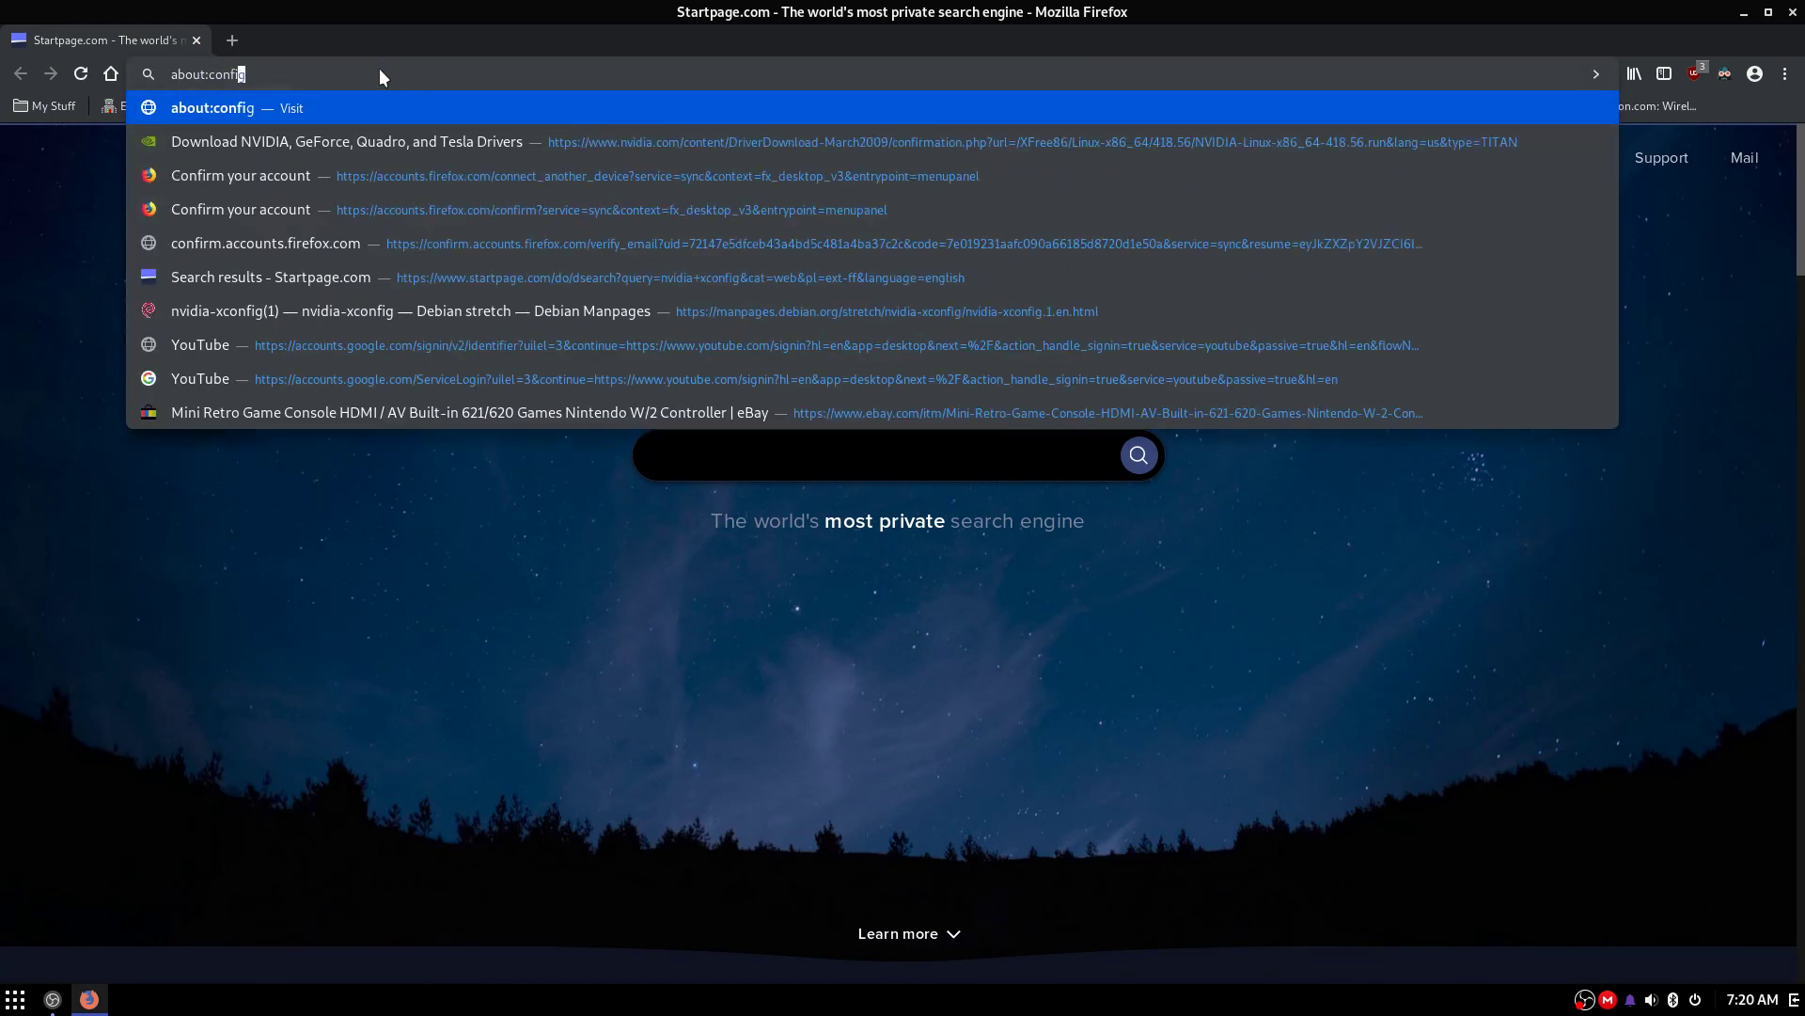
{"action": "key", "text": "Return"}
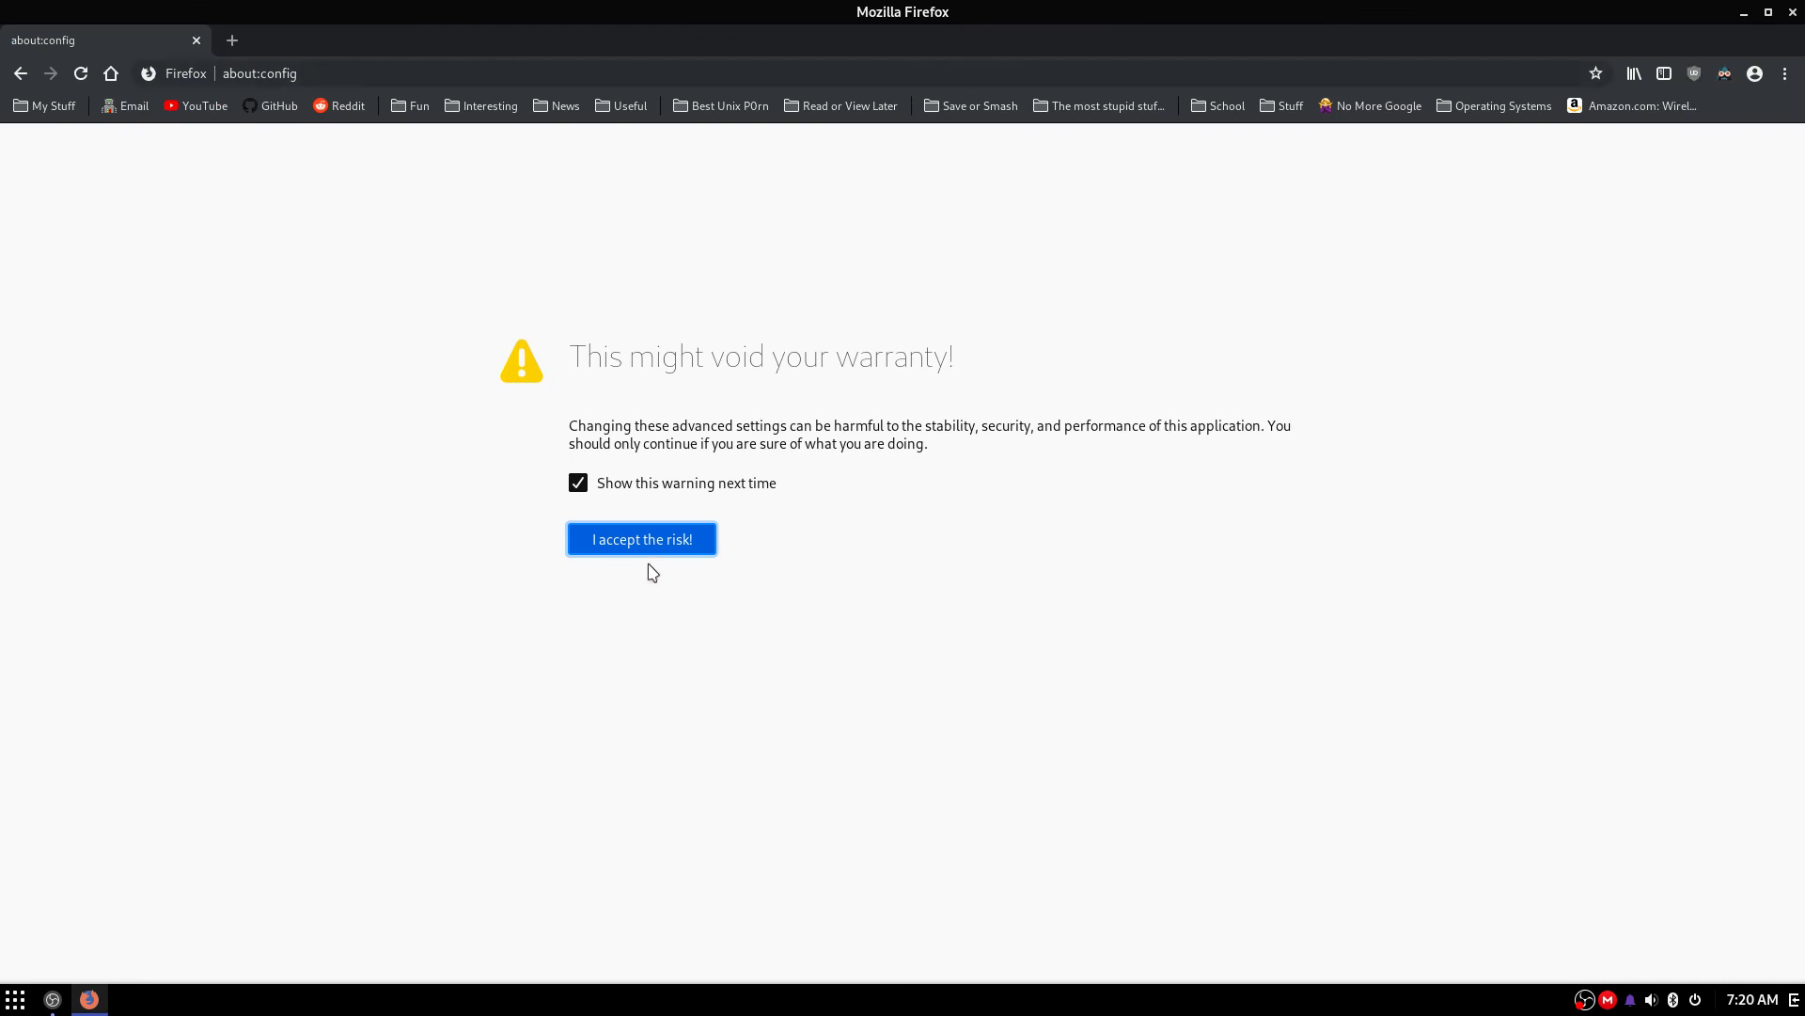
{"action": "left_click", "coordinate": [647, 548]}
Search the preferences for "material", which finds no matching entries.
{"action": "type", "text": "am"}
{"action": "key", "text": "BackSpace"}
{"action": "key", "text": "BackSpace"}
{"action": "type", "text": "M"}
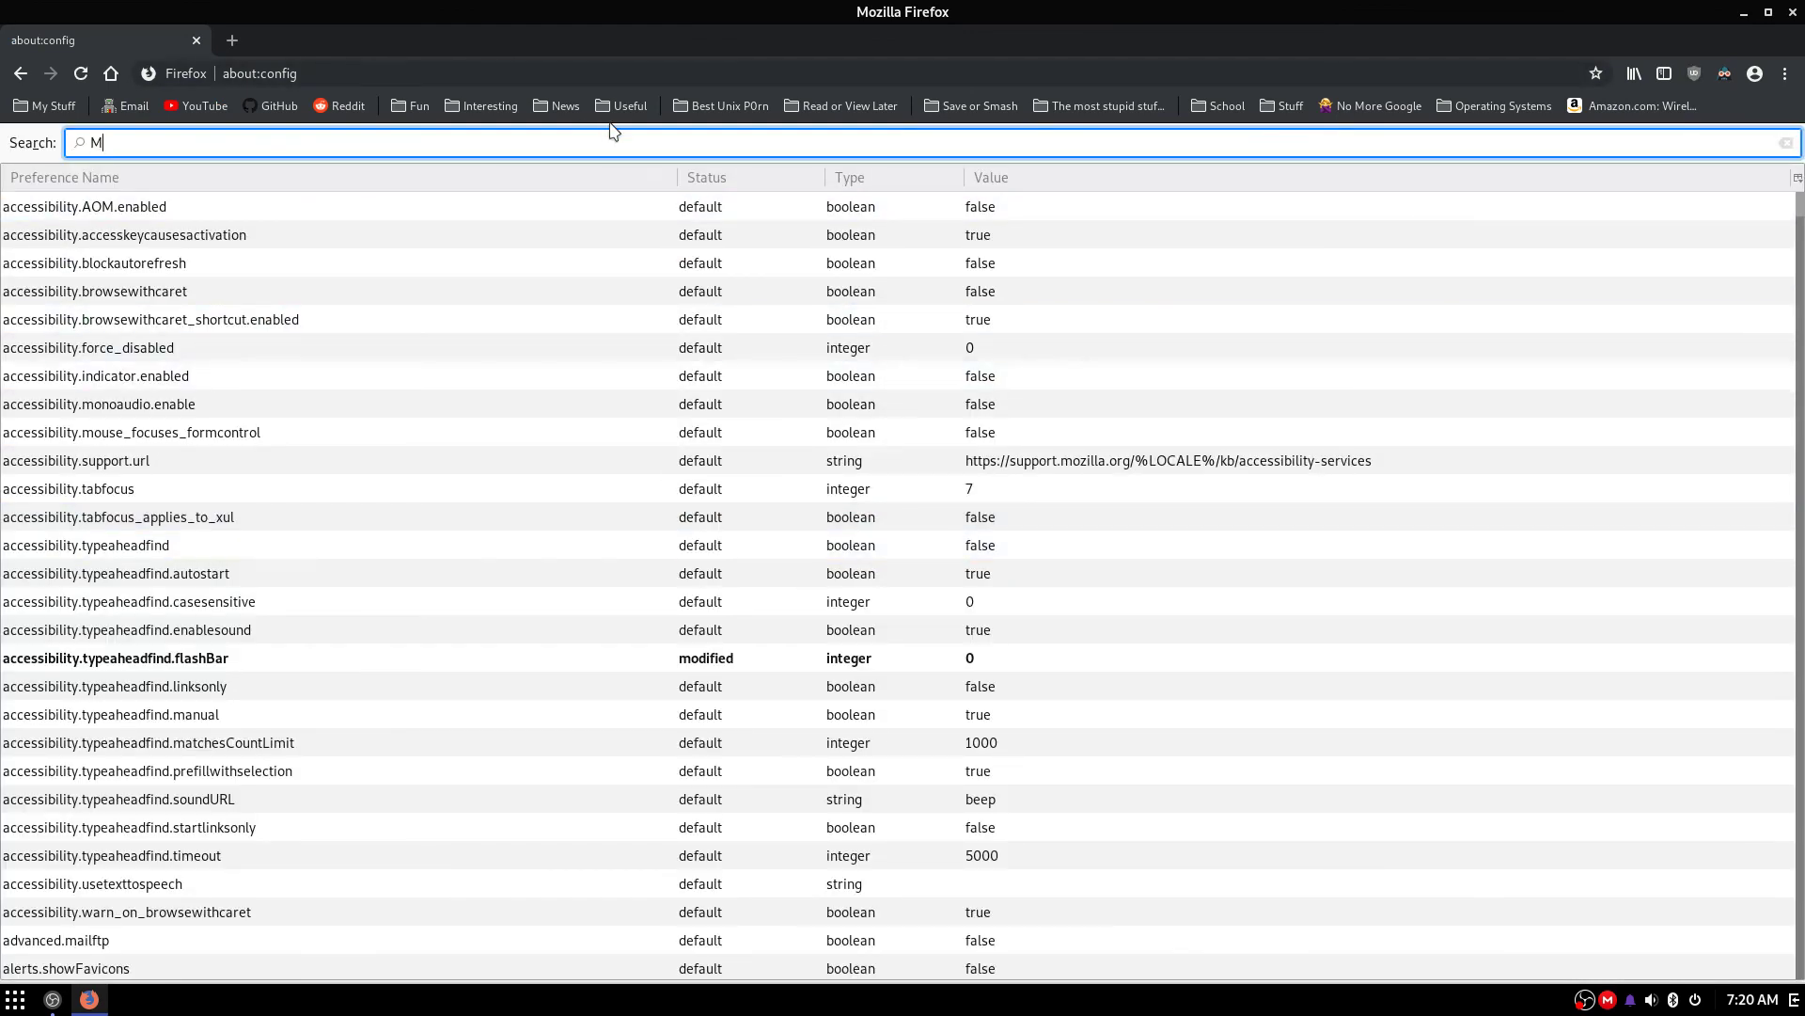
{"action": "type", "text": "aterial"}
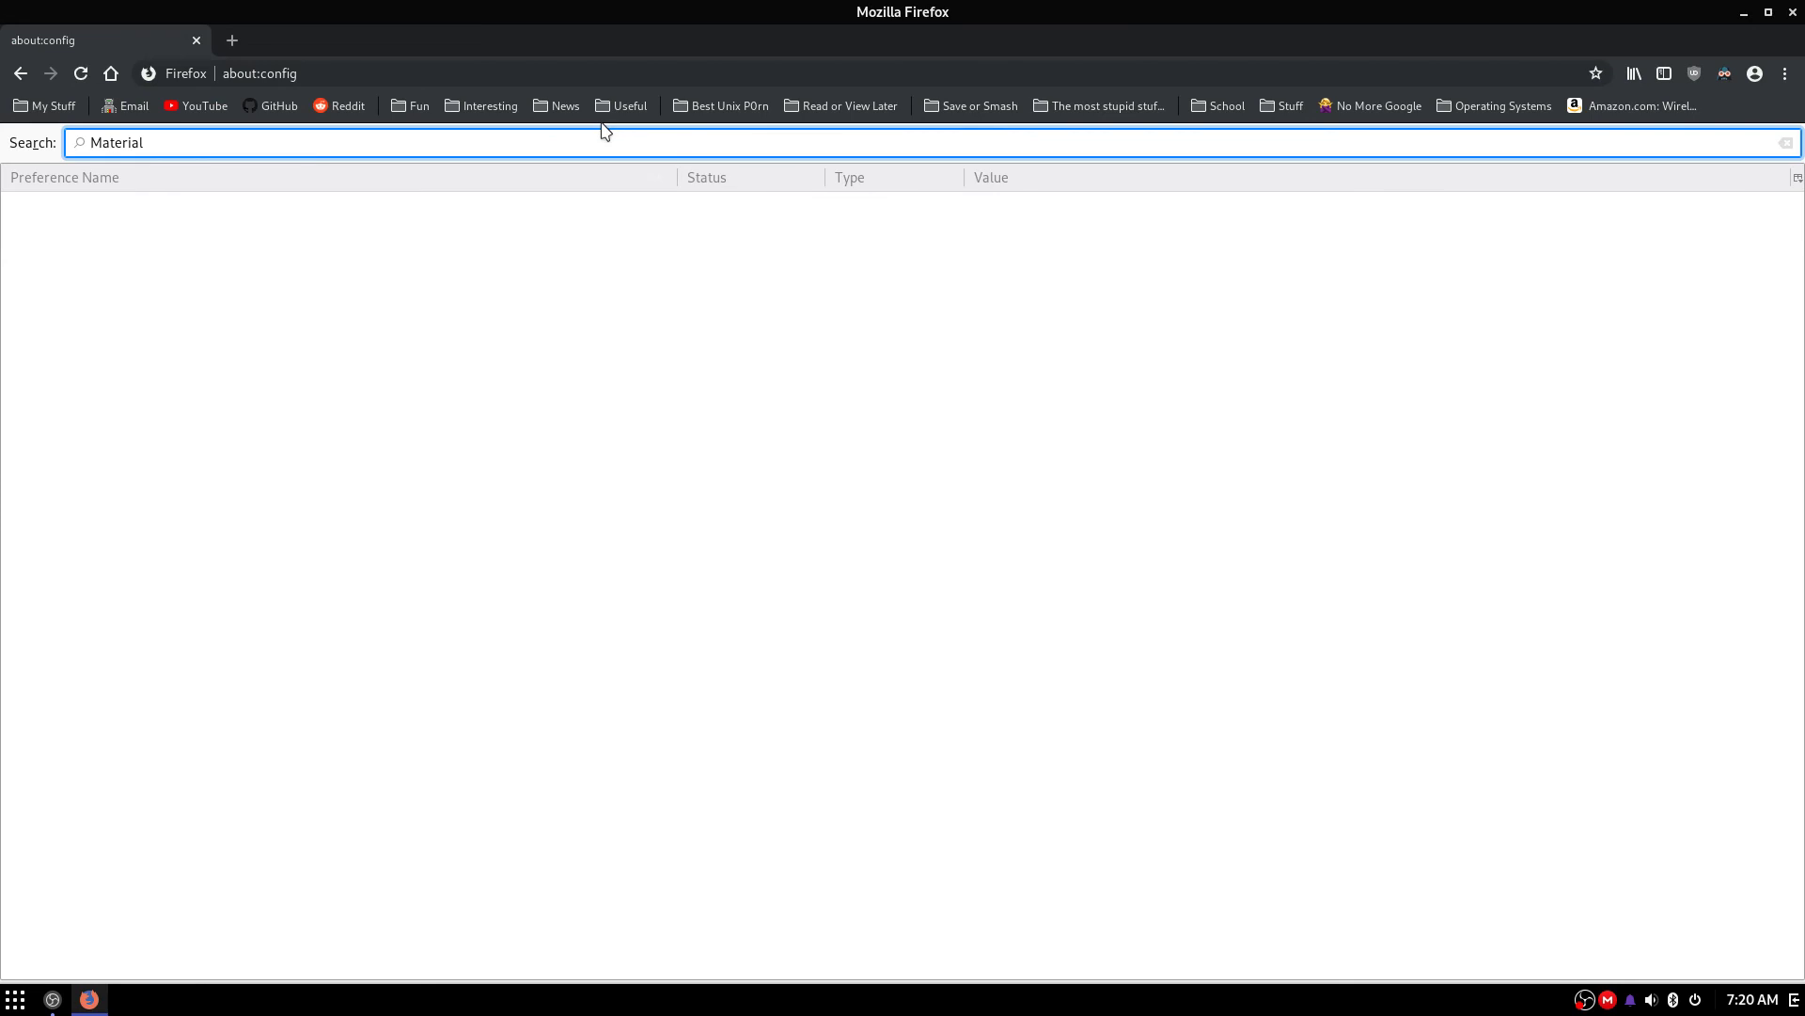
{"action": "key", "text": "BackSpace"}
{"action": "key", "text": "BackSpace"}
{"action": "key", "text": "BackSpace"}
{"action": "key", "text": "BackSpace"}
{"action": "key", "text": "BackSpace"}
{"action": "key", "text": "BackSpace"}
{"action": "key", "text": "BackSpace"}
{"action": "type", "text": "material"}
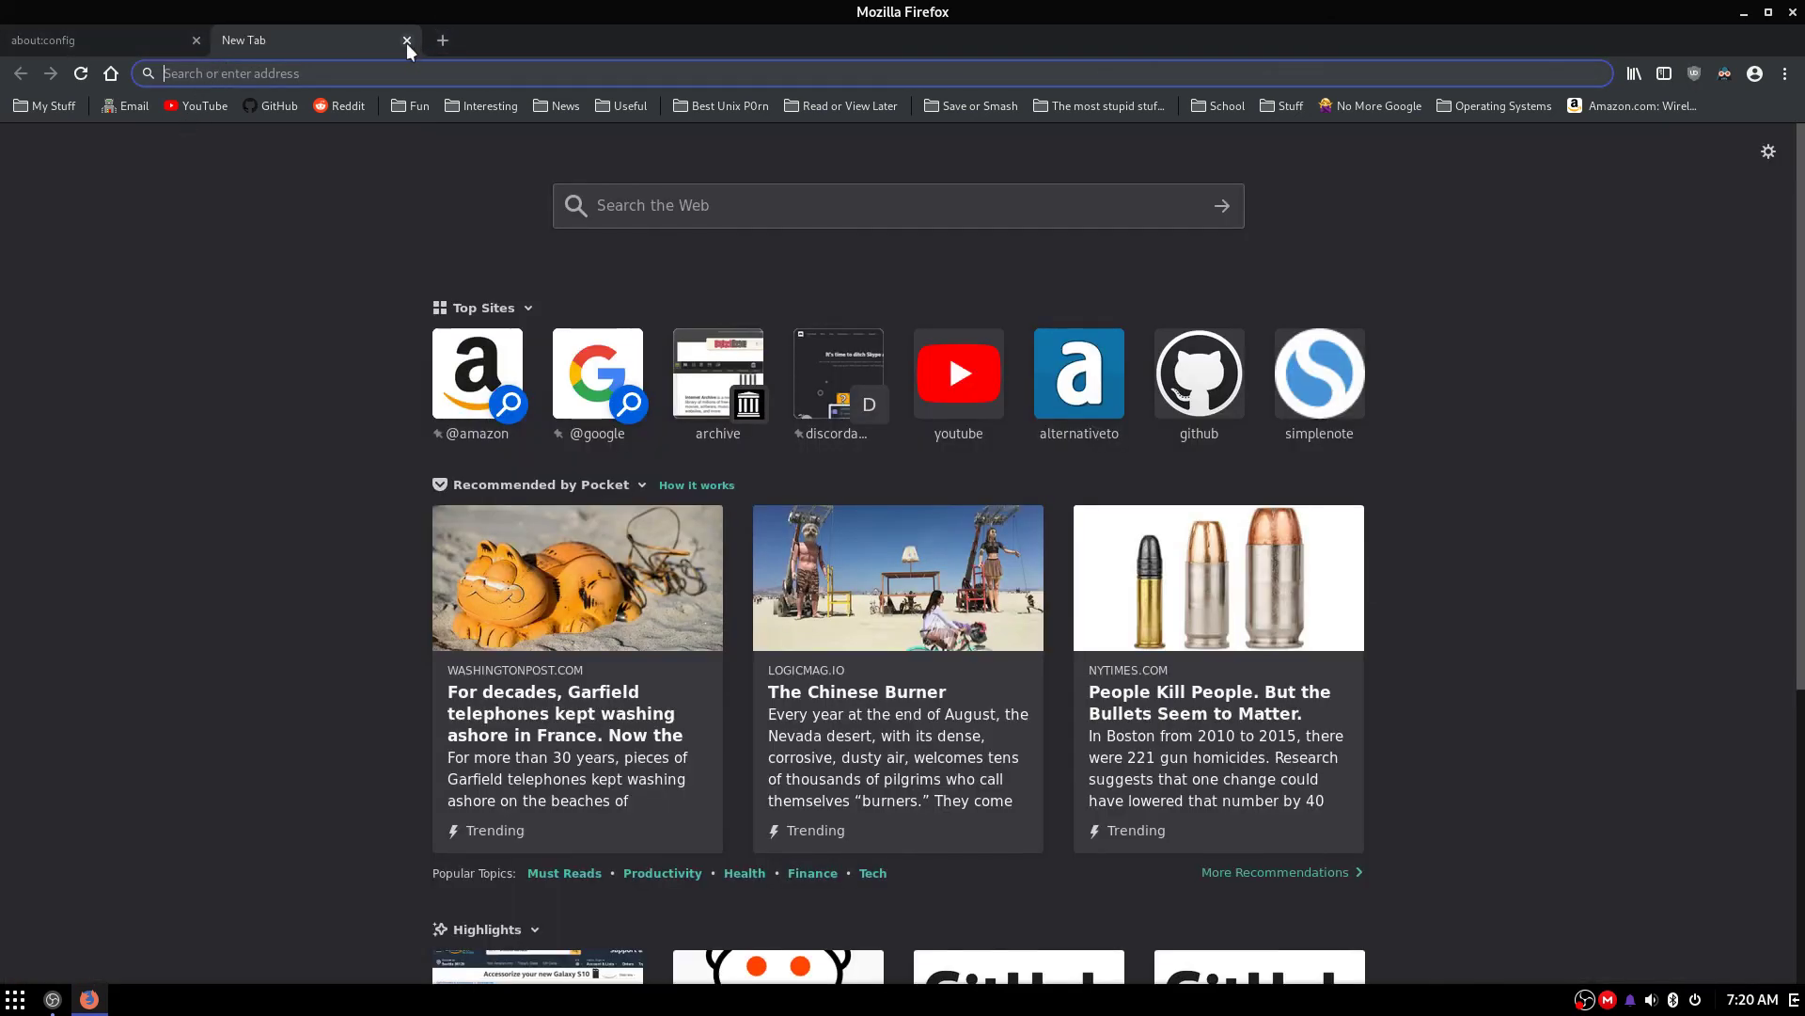
Close the spare tab and the about:config tab, leaving a single fresh New Tab page.
{"action": "left_click", "coordinate": [406, 42]}
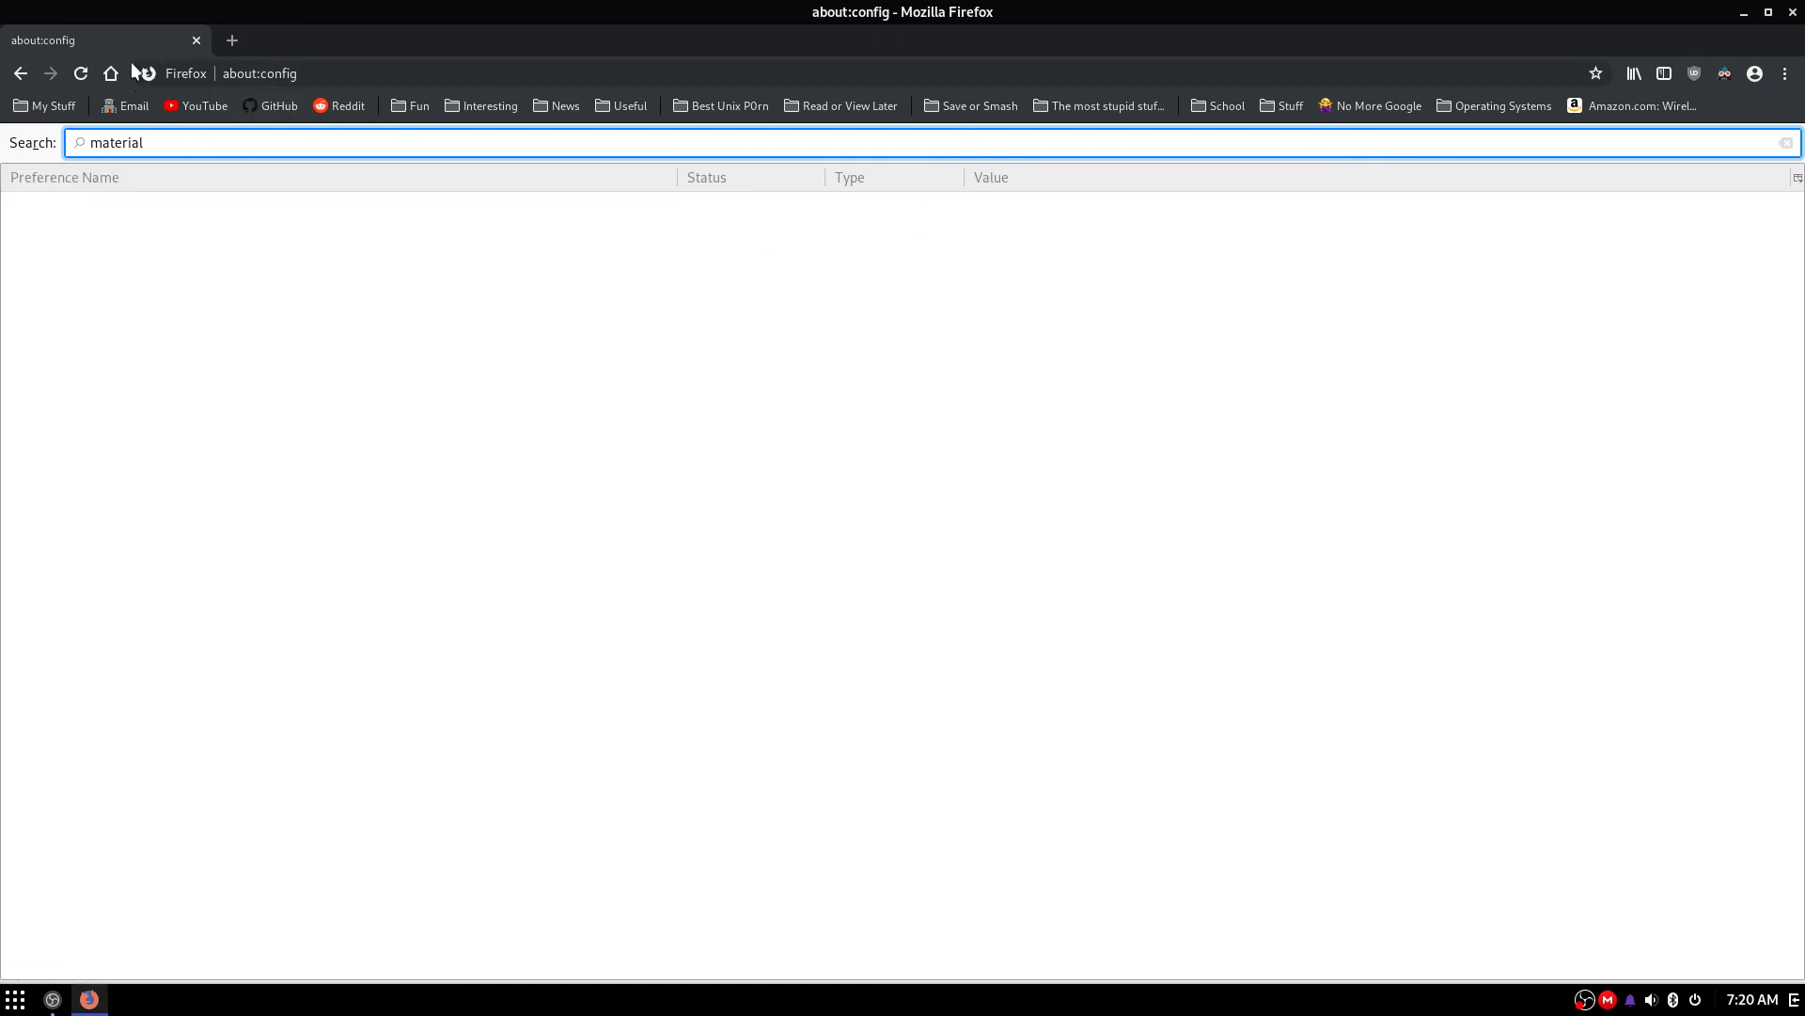
{"action": "left_click", "coordinate": [226, 37]}
{"action": "left_click", "coordinate": [196, 31]}
{"action": "left_click", "coordinate": [199, 41]}
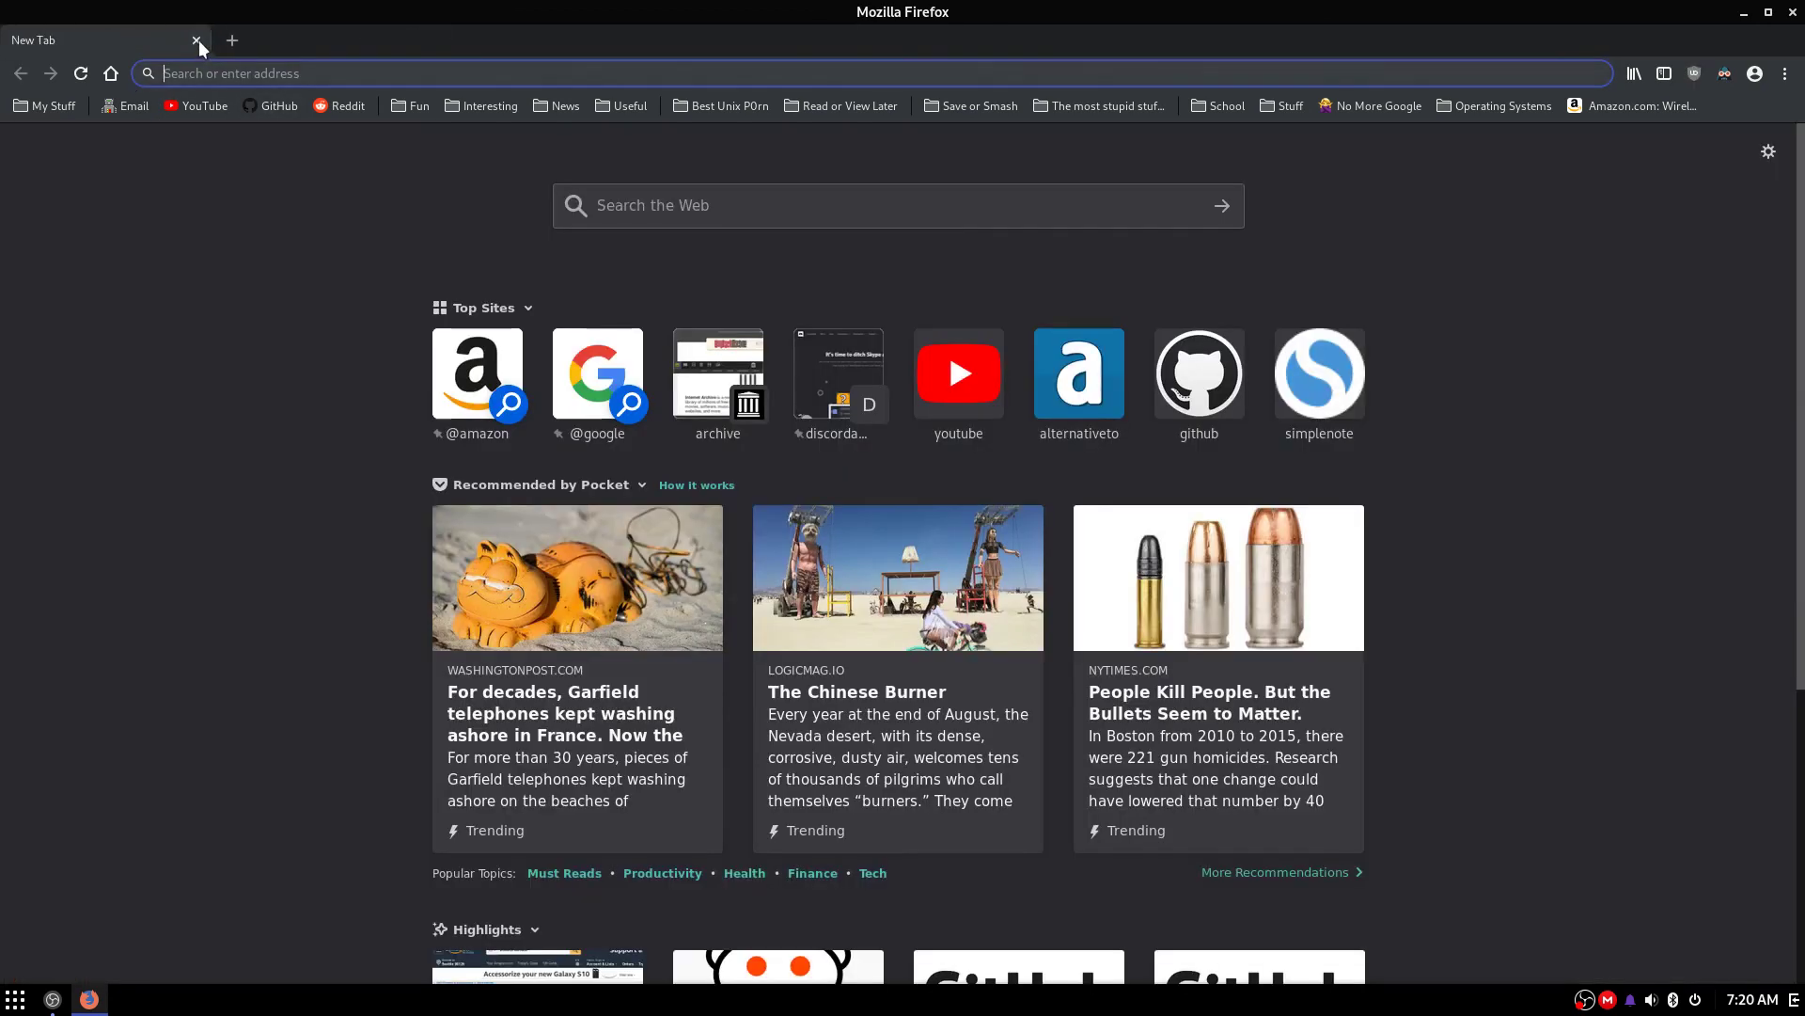